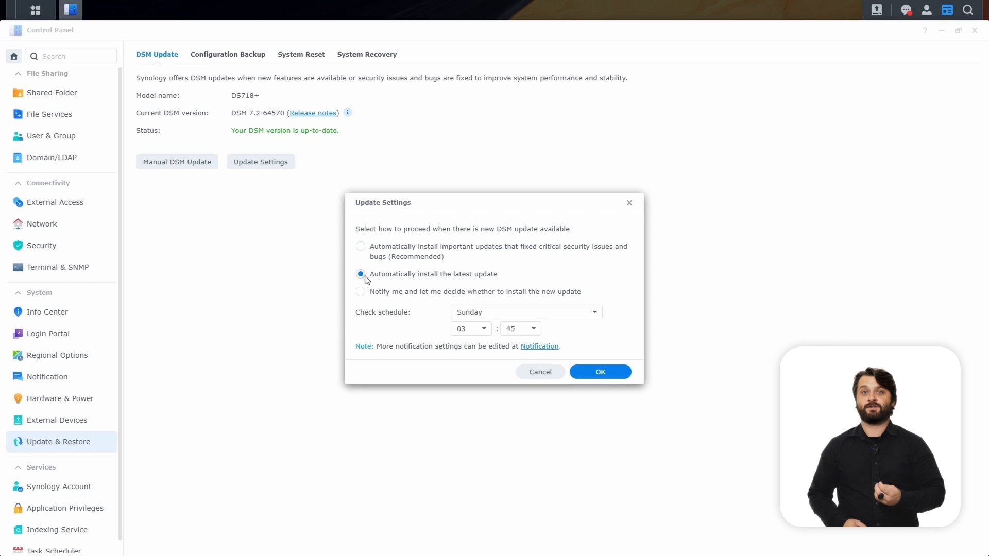
Set DSM updates to automatically install important updates that fix critical security issues and bugs, and save the update settings
left_click(362, 291)
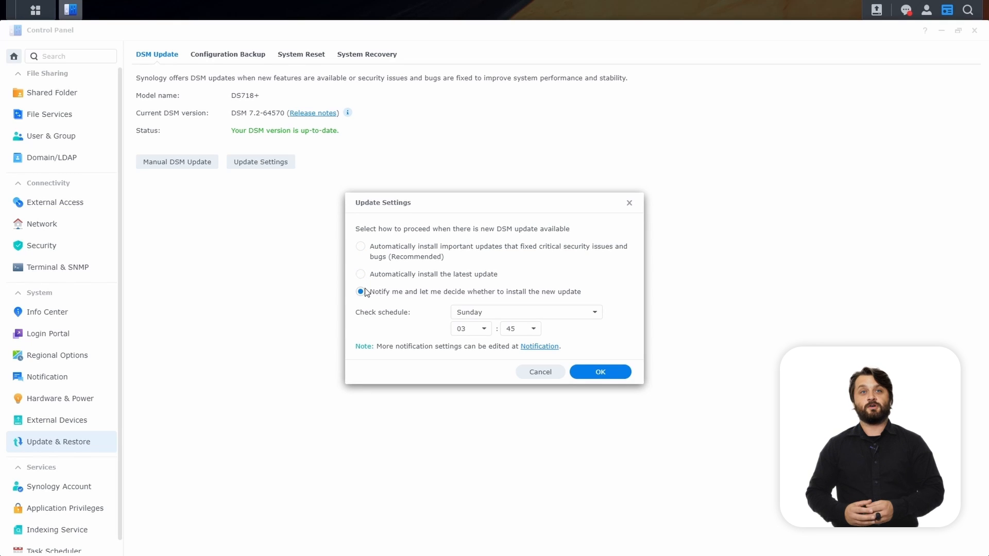
left_click(369, 250)
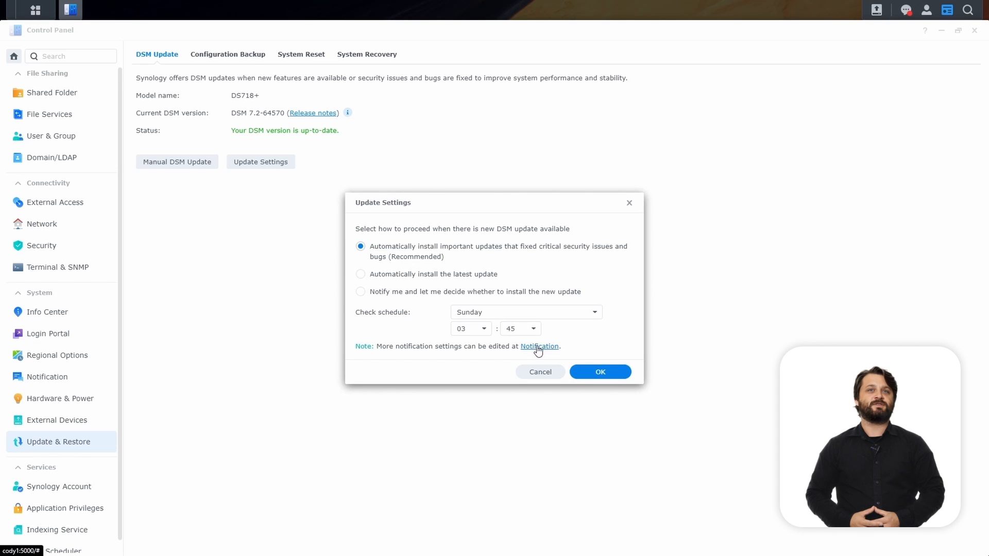
left_click(595, 372)
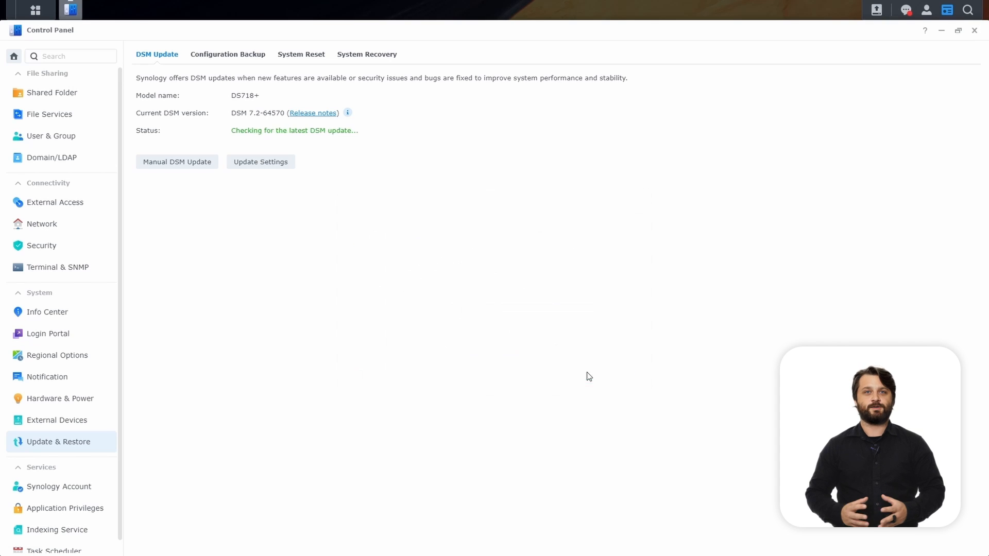
Set up the notification email sender with Gmail as service provider, signing in to the sender's account and saving it
left_click(79, 384)
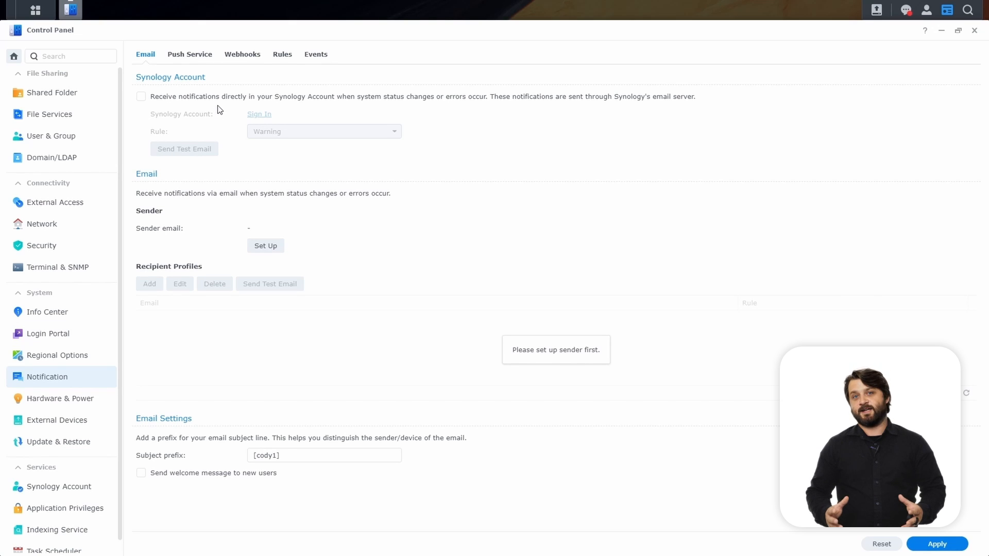
left_click(266, 247)
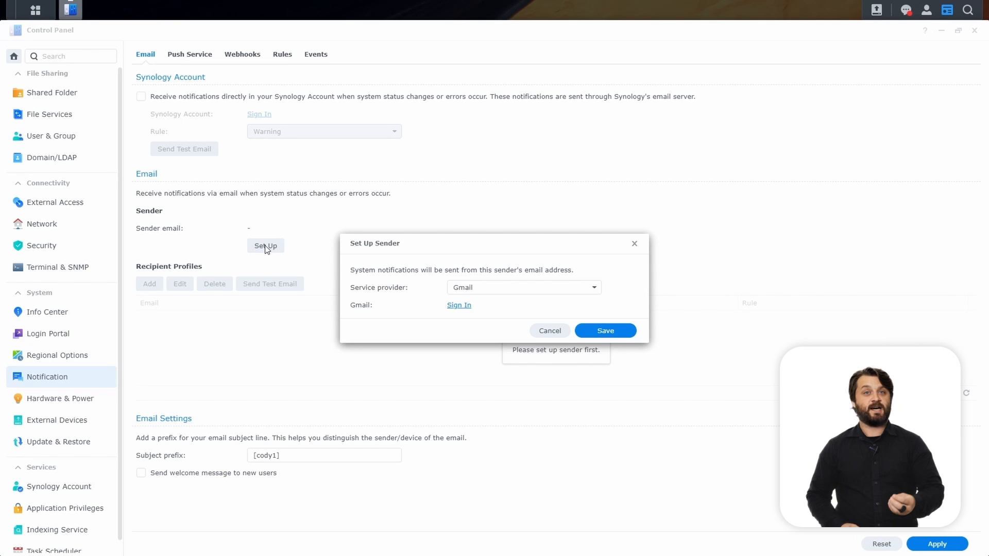
left_click(455, 307)
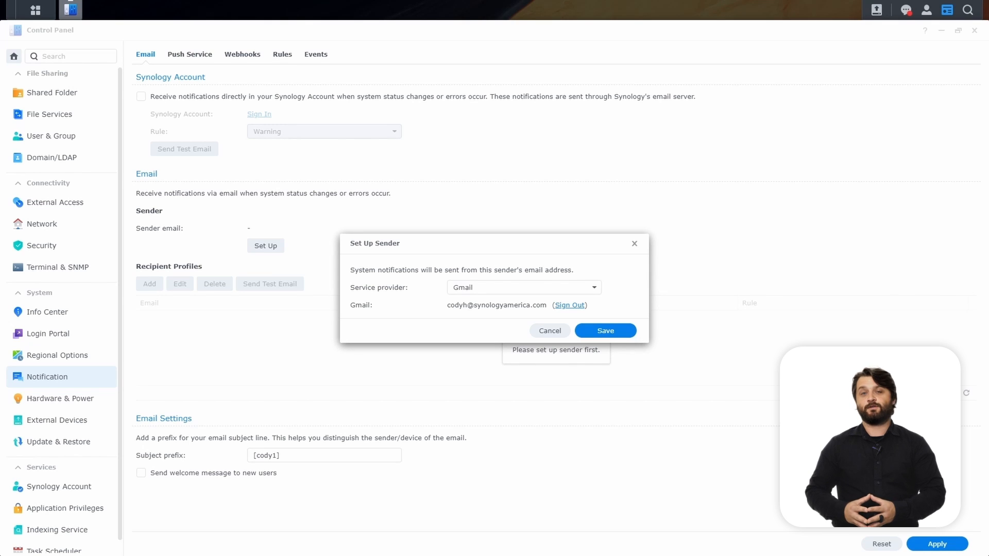
left_click(613, 332)
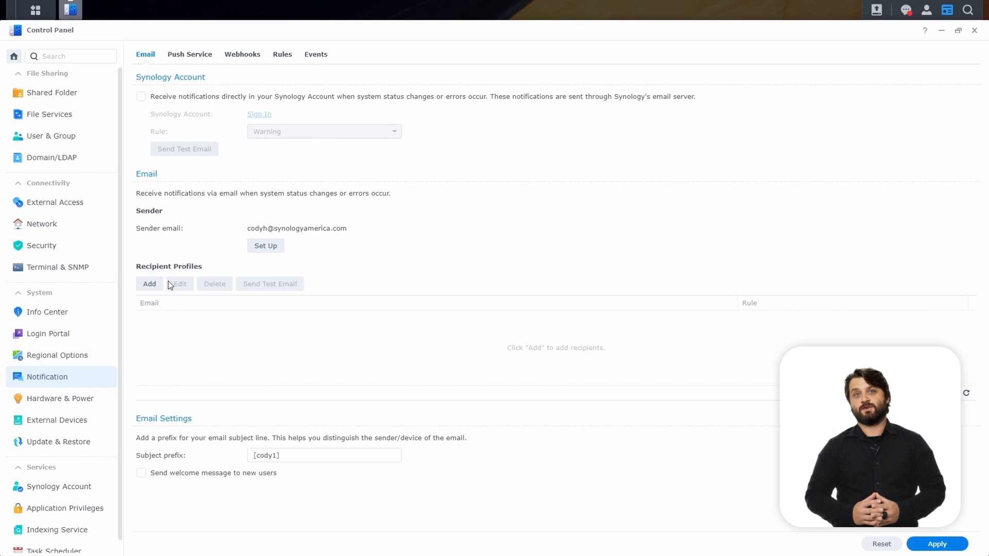
Add a recipient profile with the Critical rule and the recipient's email address, and apply the notification settings
left_click(154, 283)
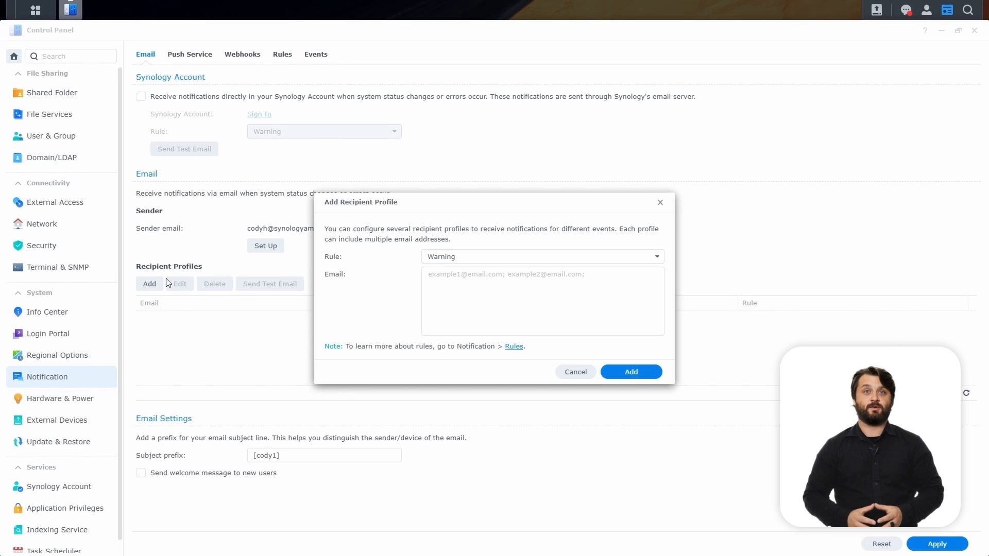
left_click(502, 258)
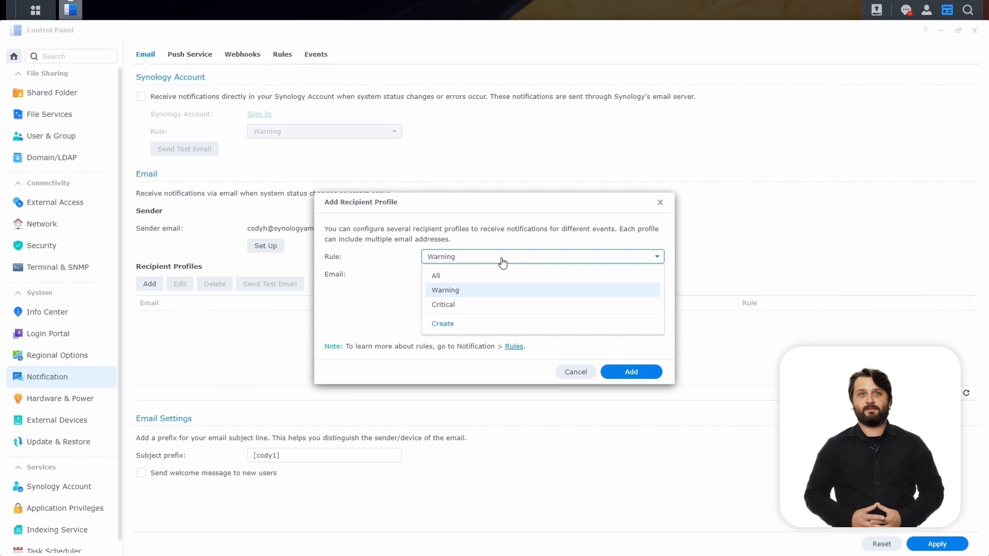
left_click(508, 303)
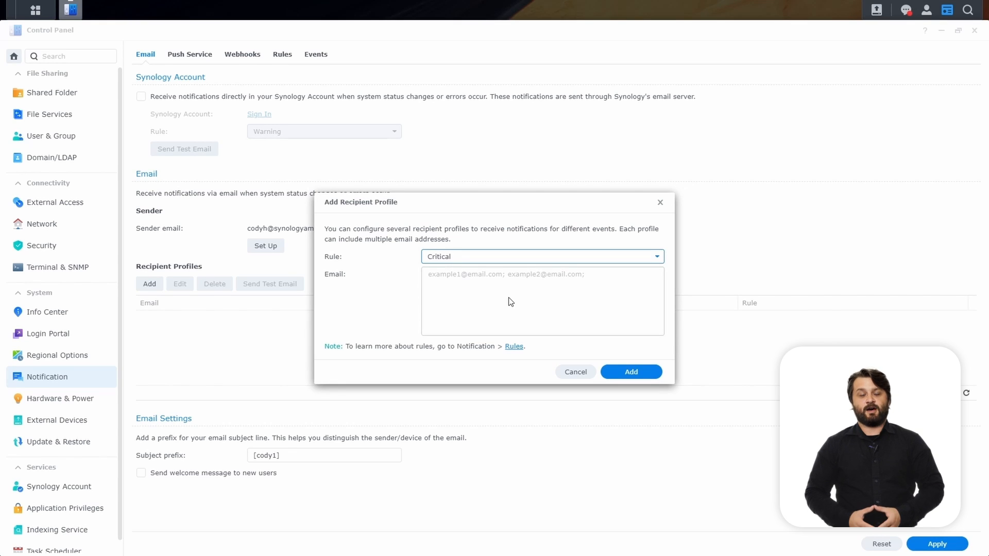
left_click(514, 274)
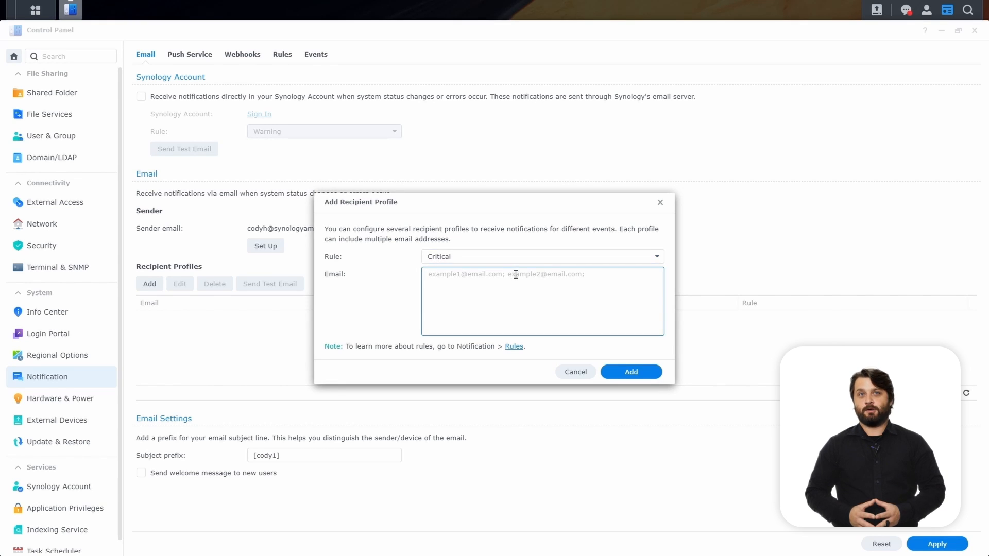
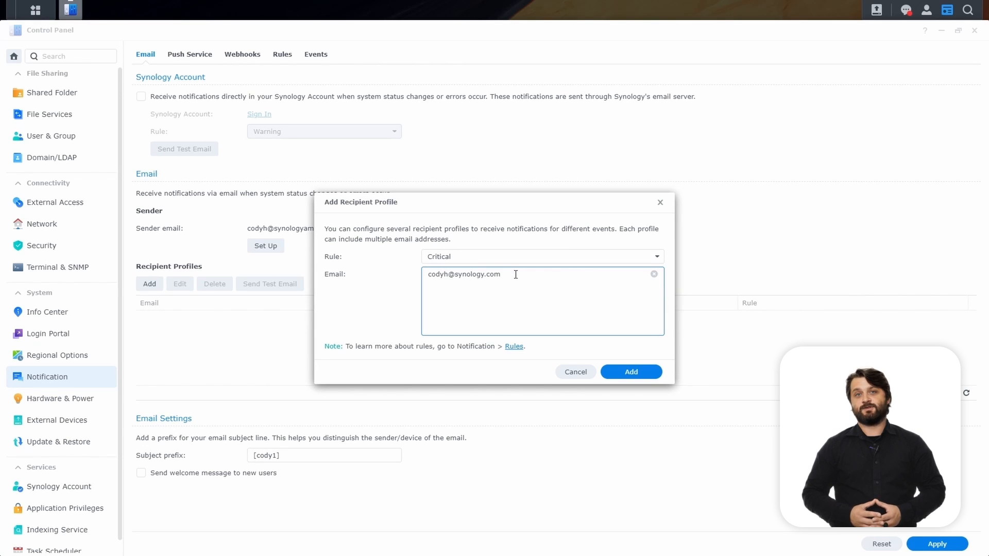
left_click(629, 371)
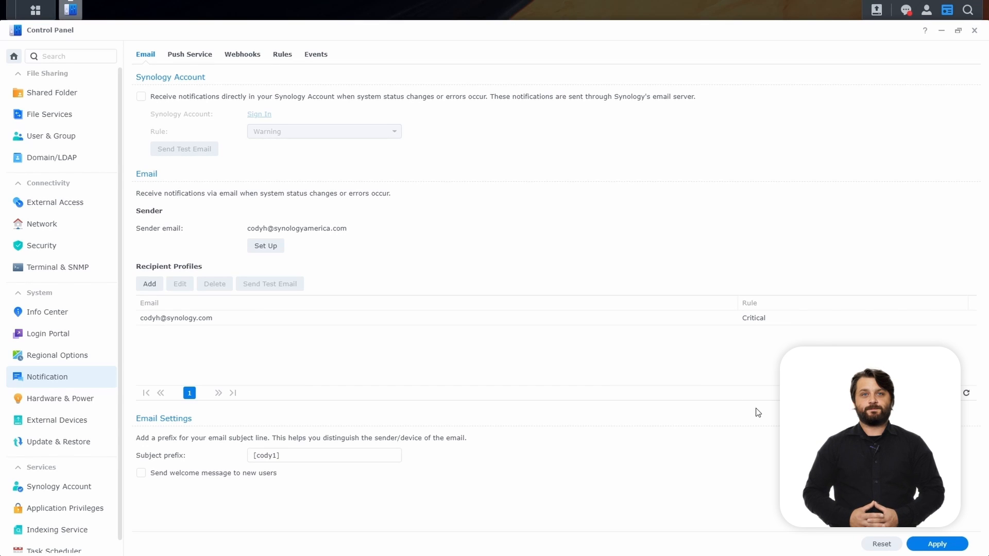
left_click(924, 544)
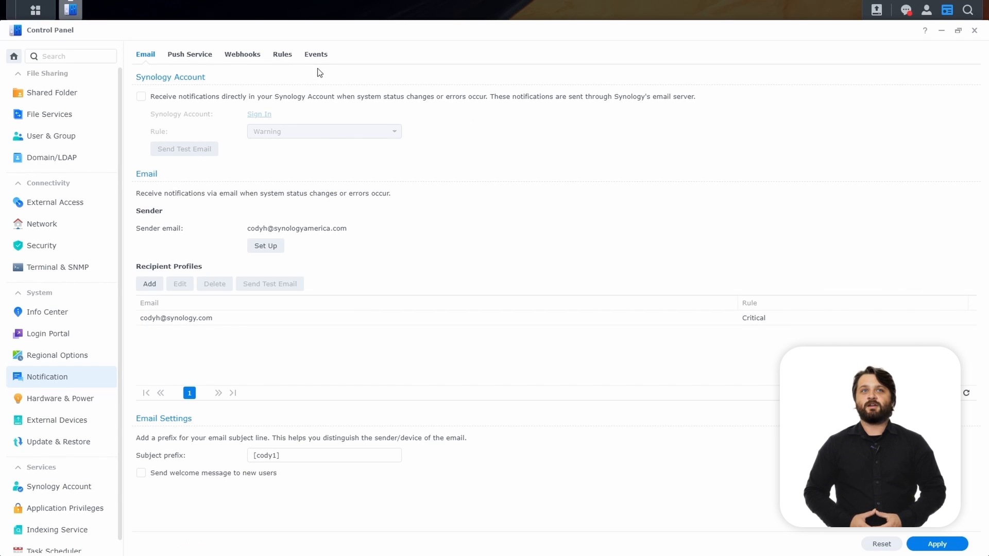
Examine which External Storage and Storage events the default Critical notification rule covers
left_click(291, 60)
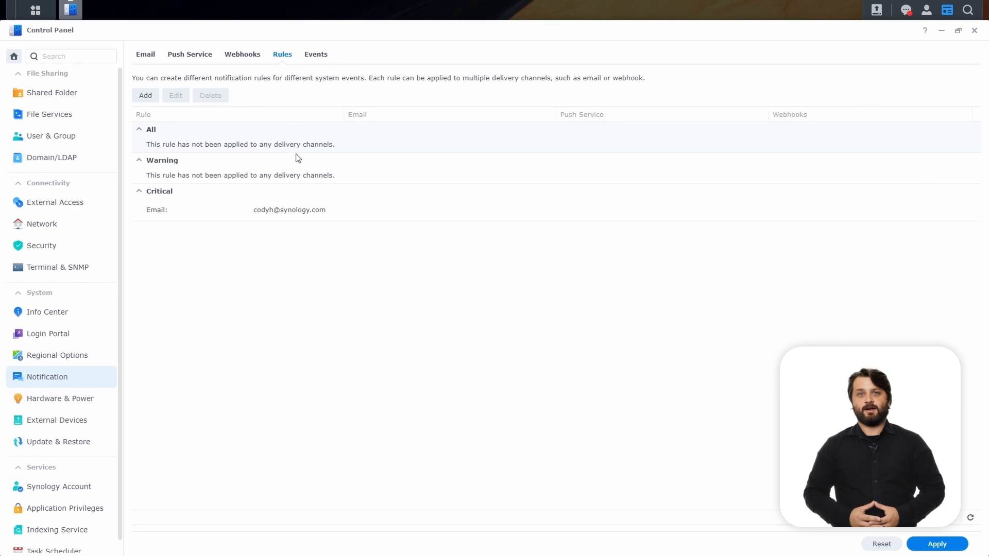
left_click(296, 207)
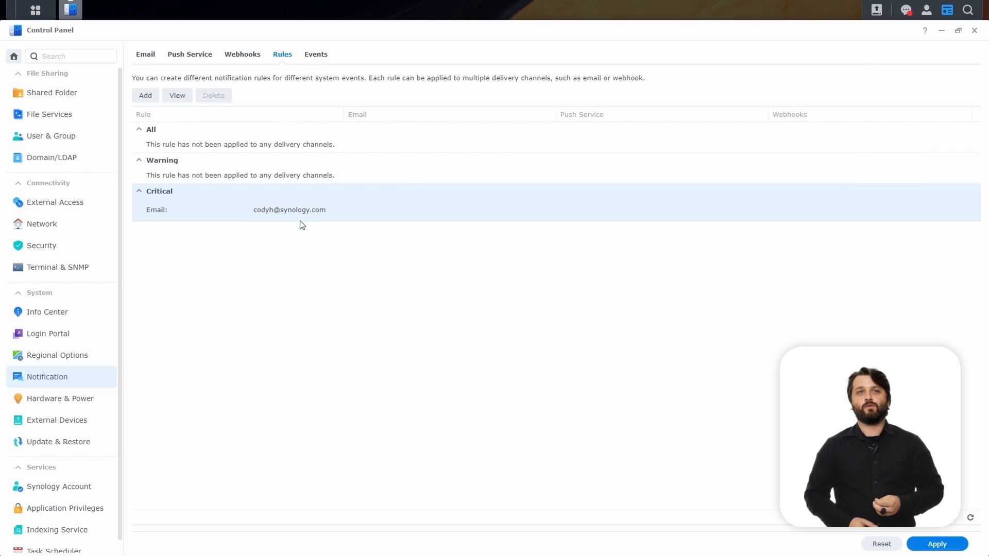
left_click(186, 99)
left_click(350, 232)
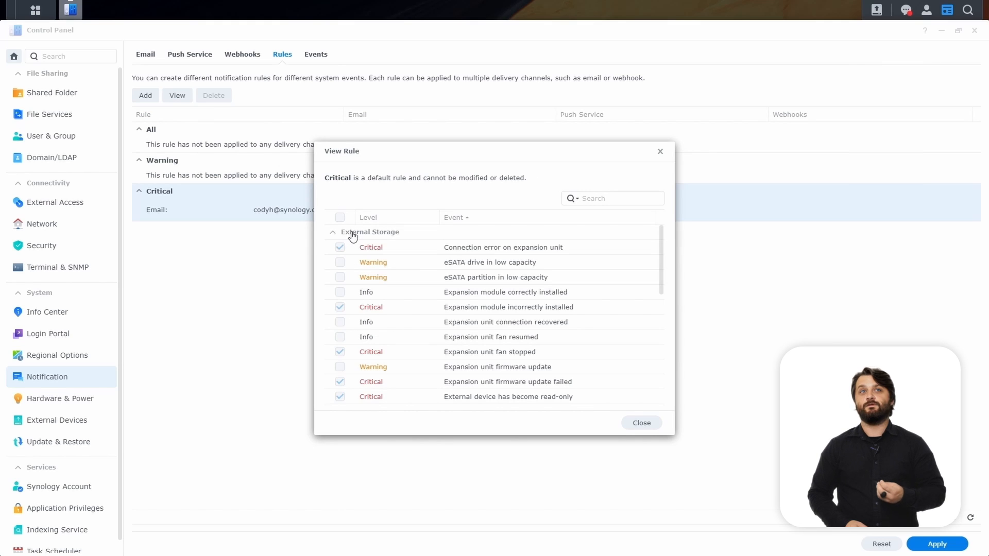
scroll(361, 304, "down", 10)
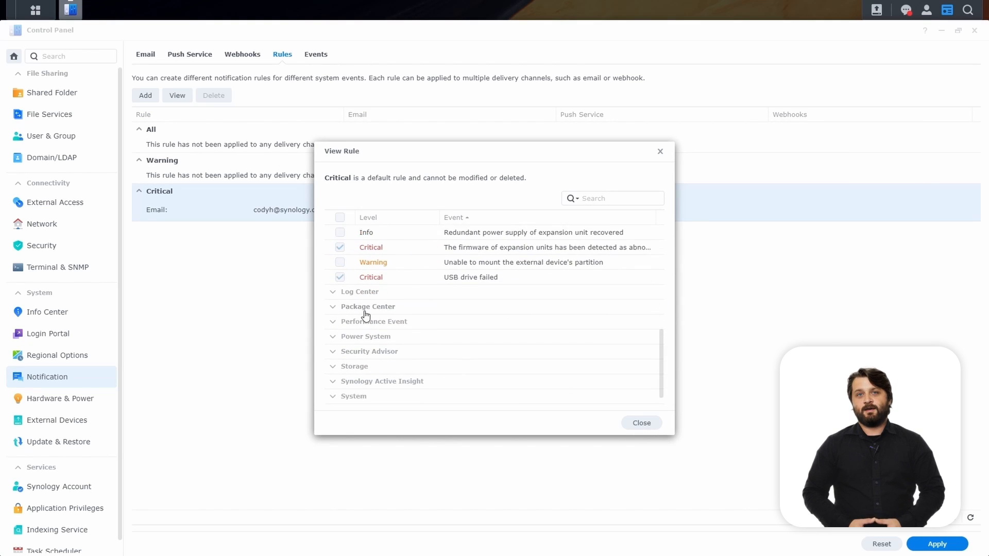
left_click(362, 352)
scroll(362, 349, "down", 5)
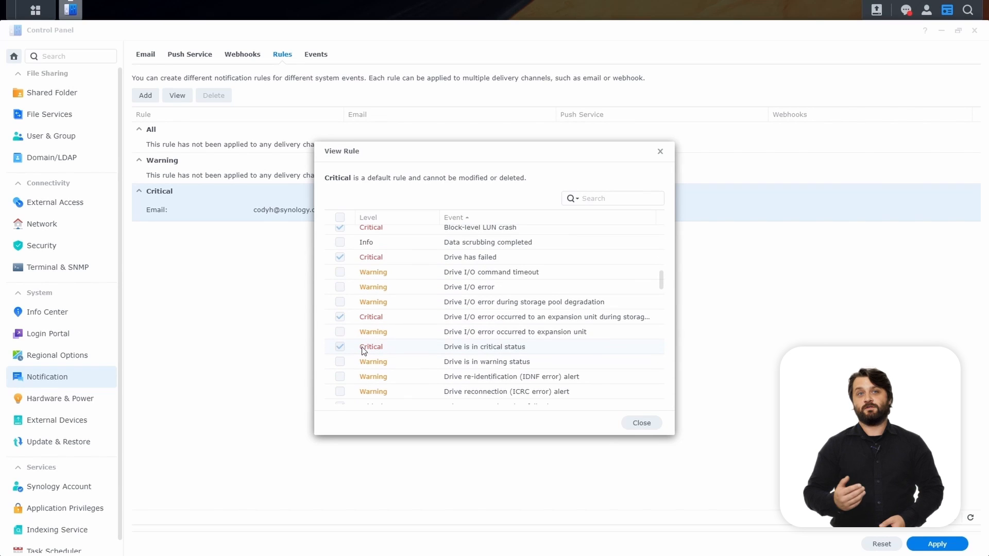
scroll(362, 347, "down", 3)
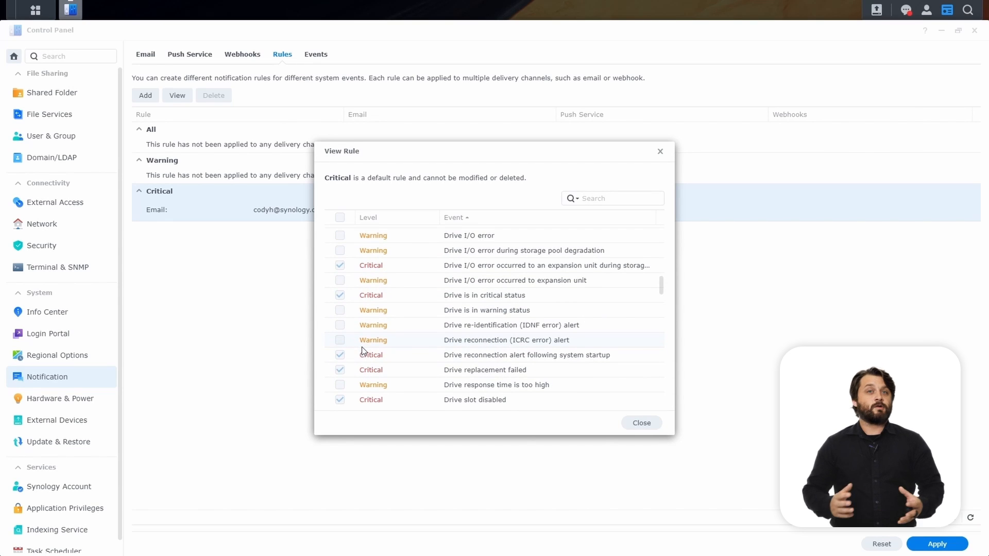
left_click(661, 153)
Examine the External Storage, Log Center and Storage events covered by the default All notification rule
left_click(351, 146)
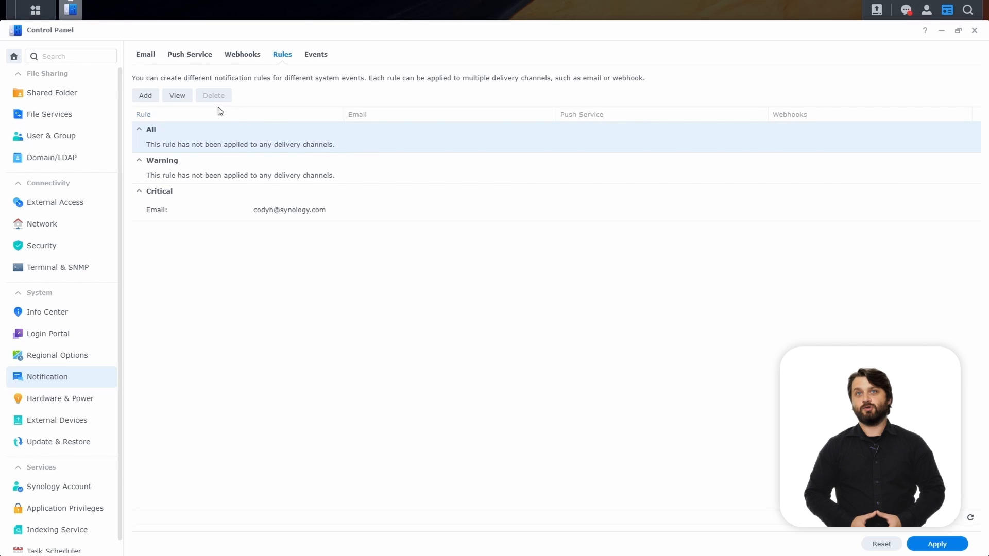
left_click(187, 99)
left_click(347, 231)
scroll(348, 257, "down", 8)
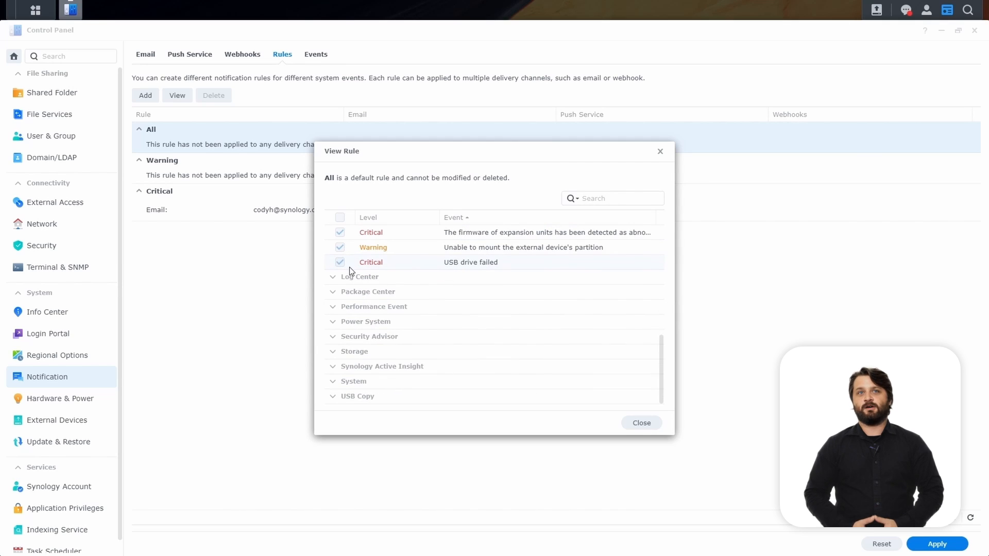
left_click(348, 277)
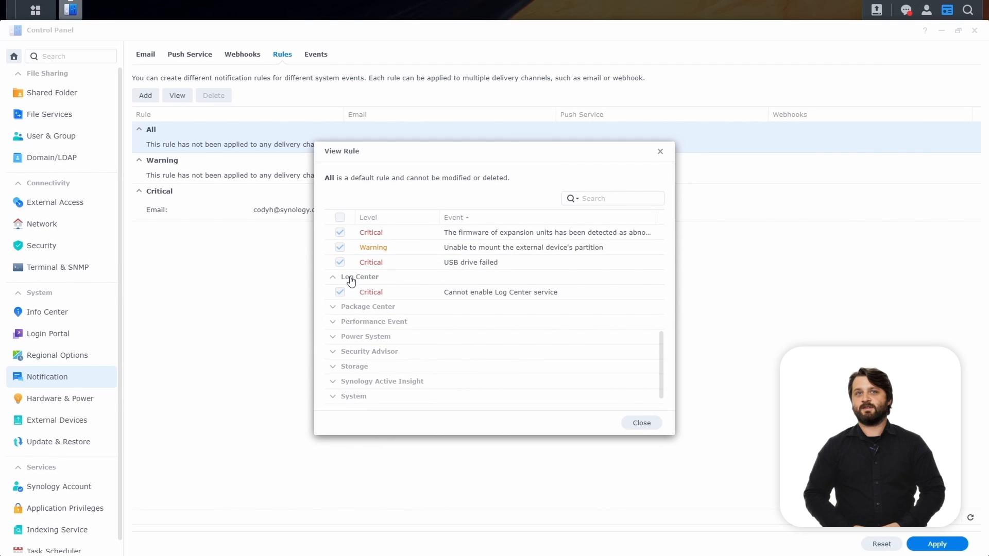
left_click(349, 366)
scroll(350, 365, "down", 5)
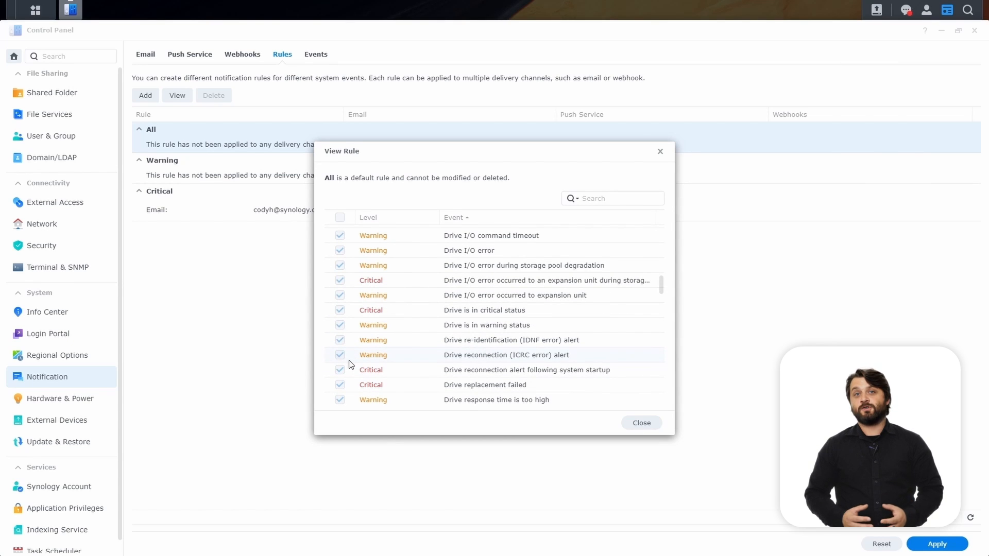
left_click(660, 151)
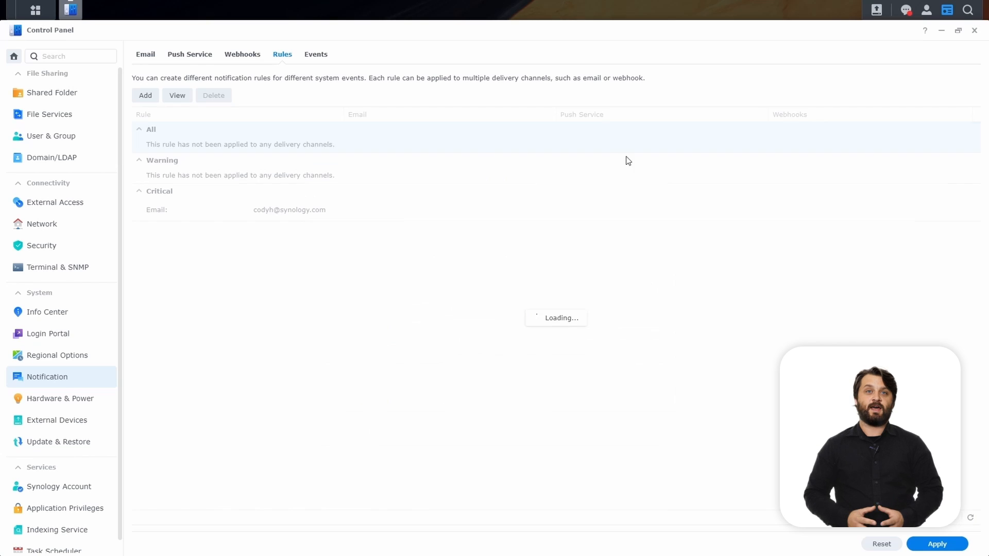
Review the Storage events selectable for a new custom notification rule, and leave without creating the rule
left_click(146, 97)
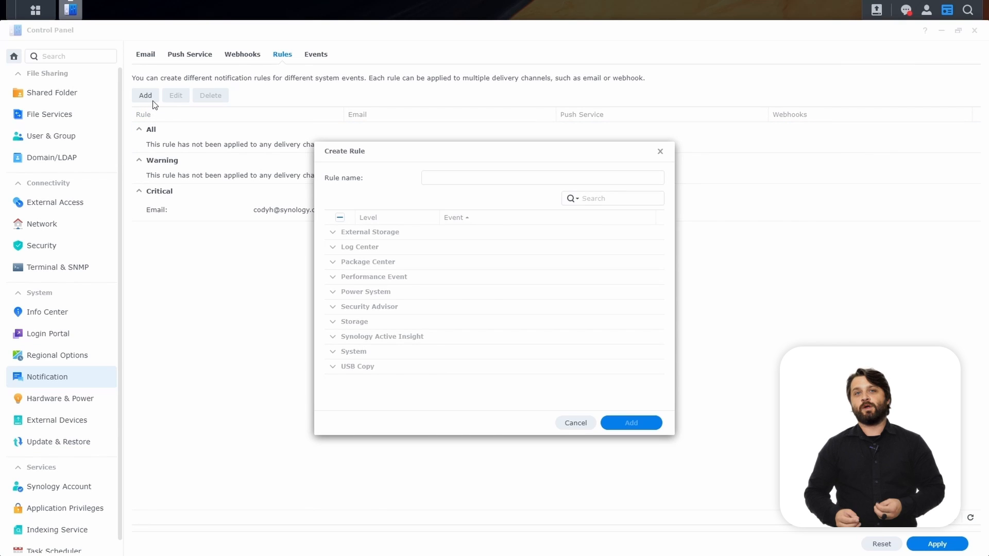
left_click(388, 322)
scroll(390, 323, "down", 5)
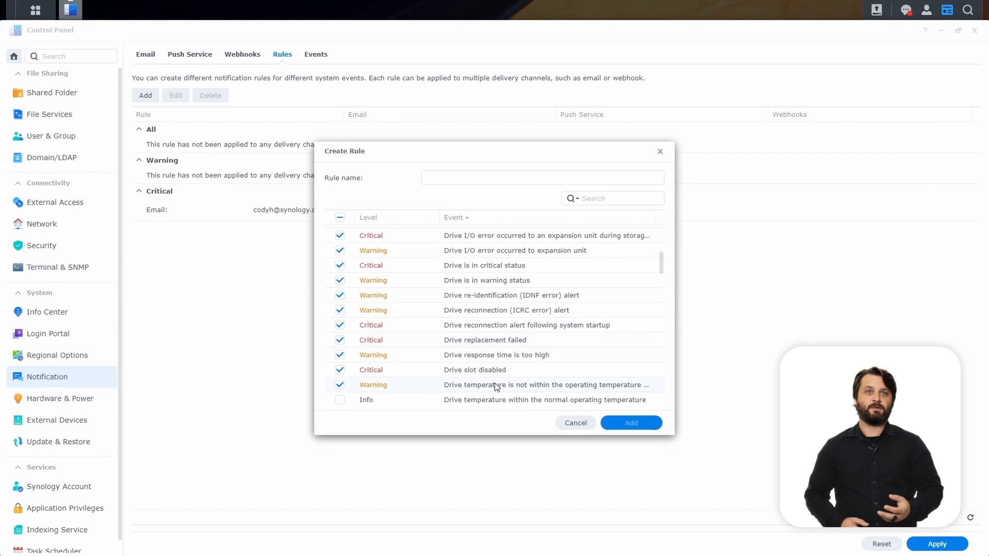
left_click(588, 425)
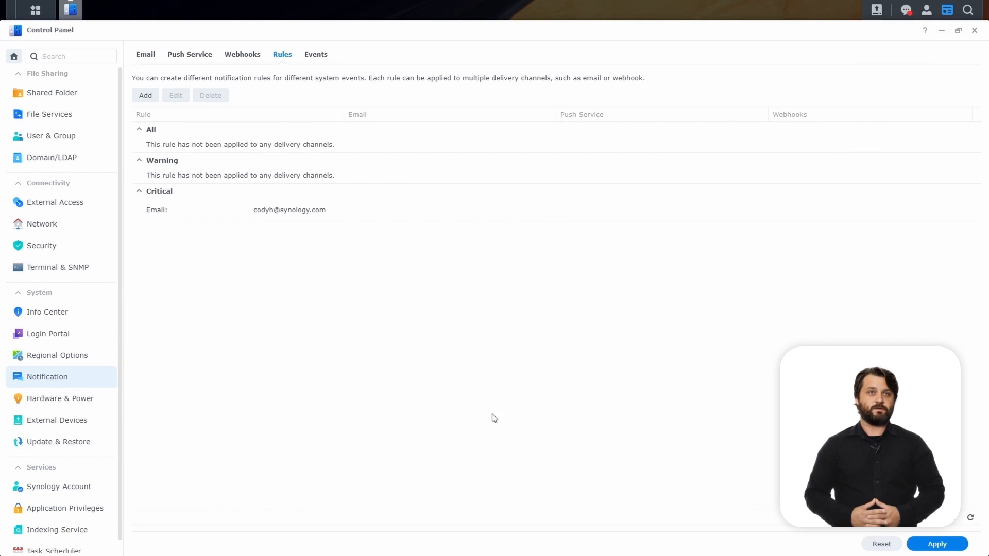
Enable UPS support in the Hardware & Power settings and check the available UPS types, keeping Synology UPS server
left_click(63, 402)
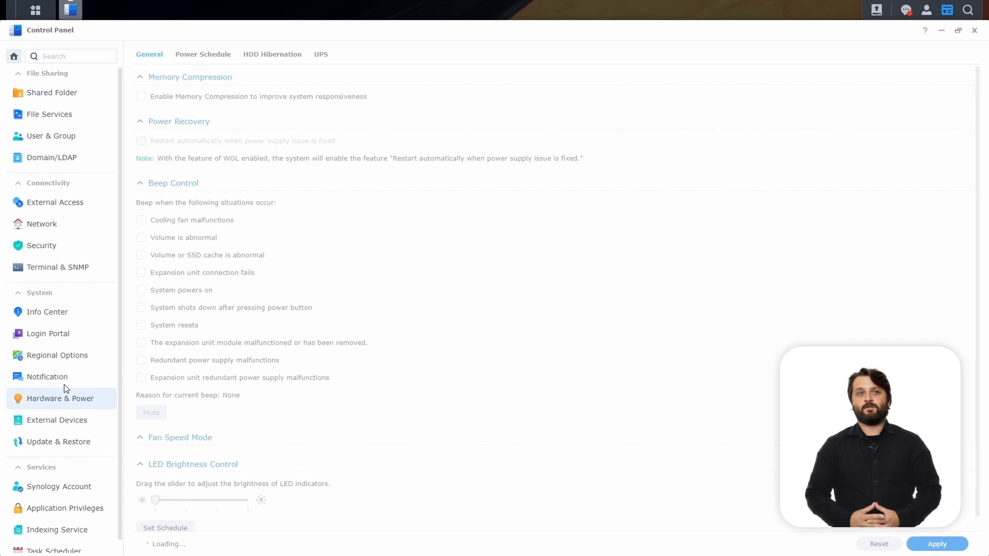
left_click(322, 58)
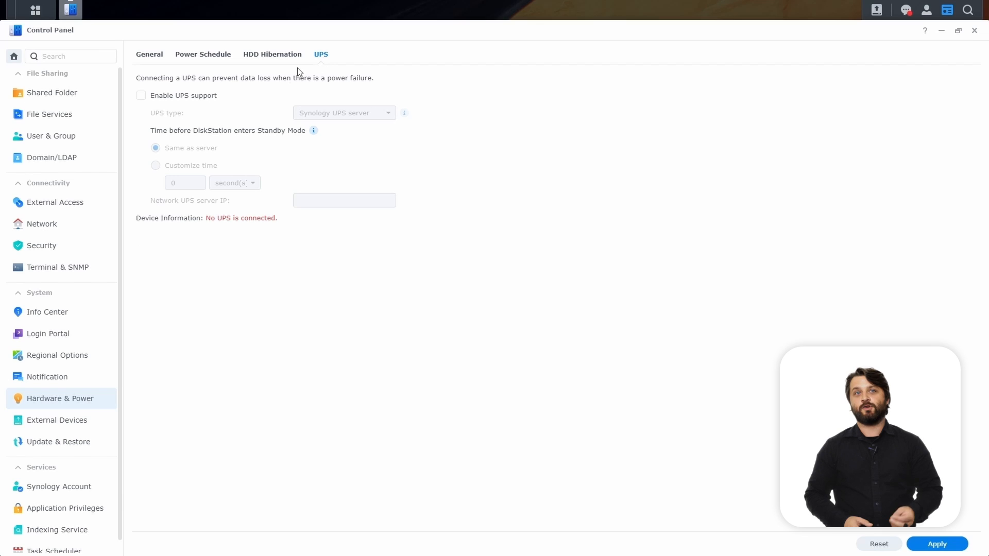
left_click(204, 98)
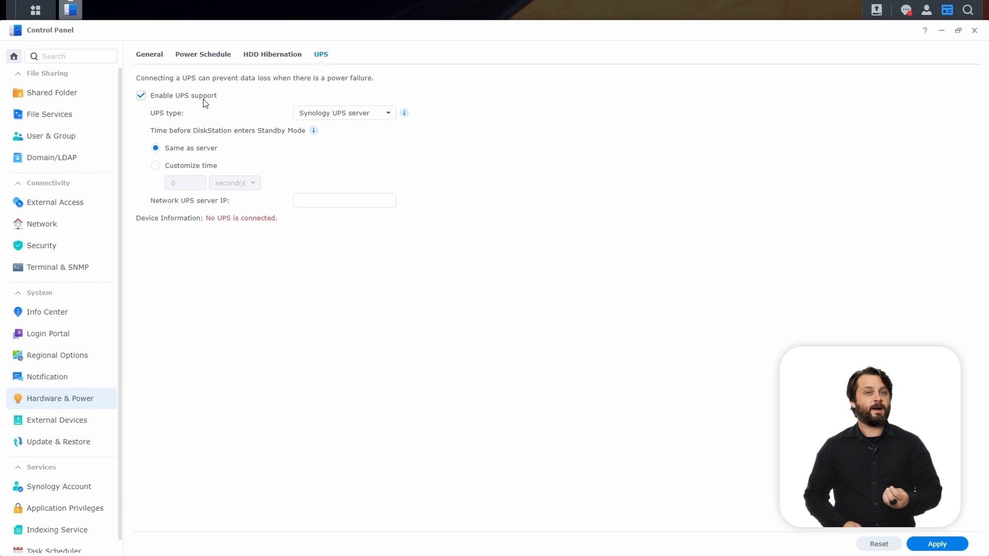
left_click(319, 119)
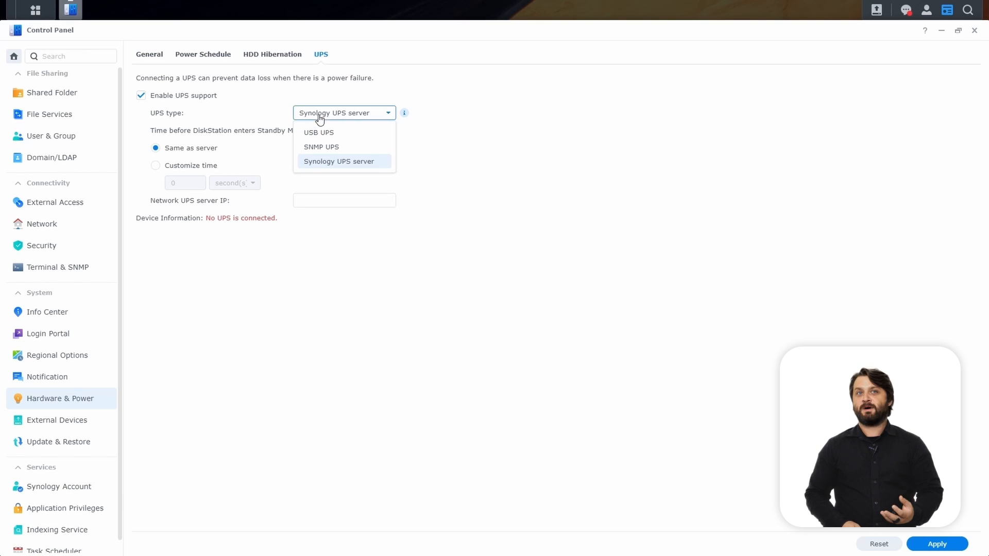
left_click(320, 119)
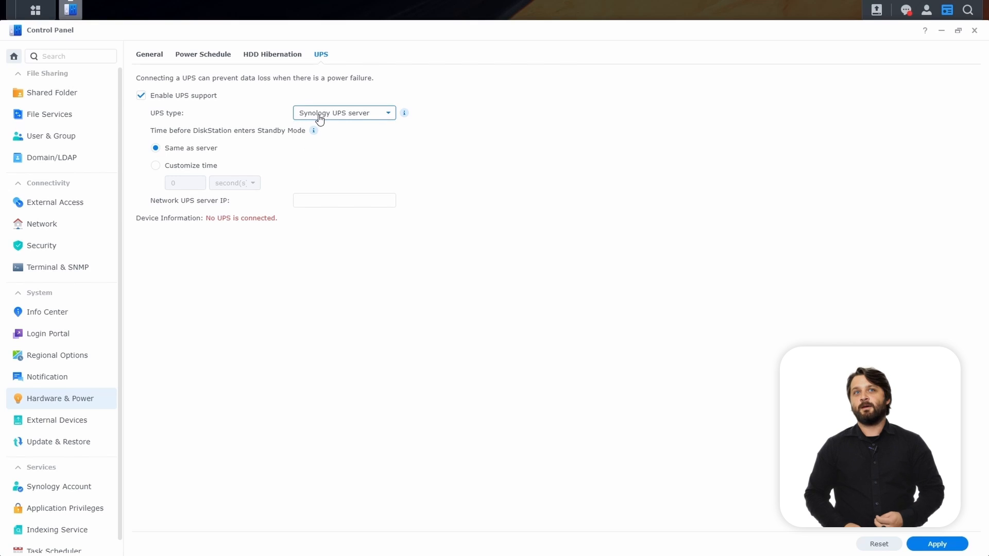
mouse_move(405, 116)
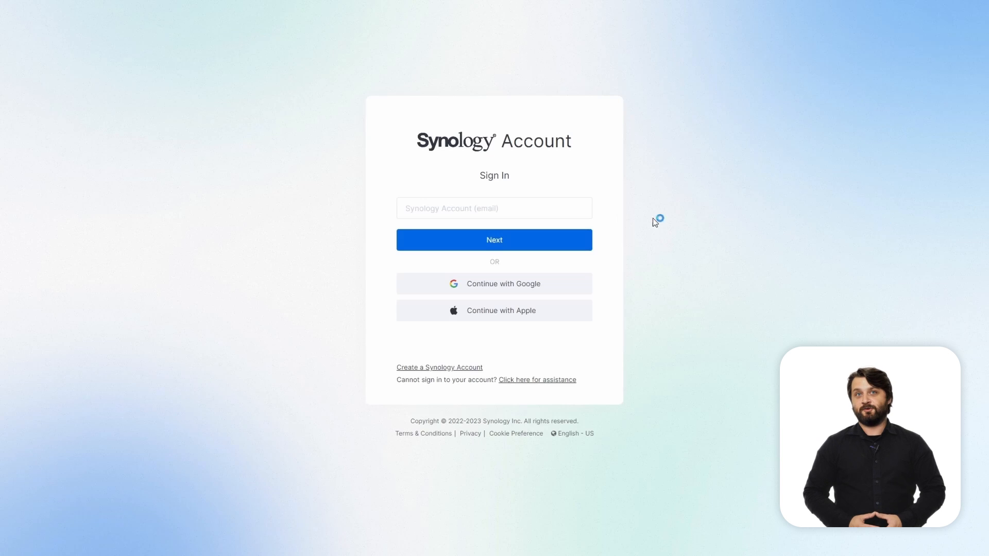
Sign in to the Synology Account website with the account e-mail address and password
left_click(569, 210)
key("Return")
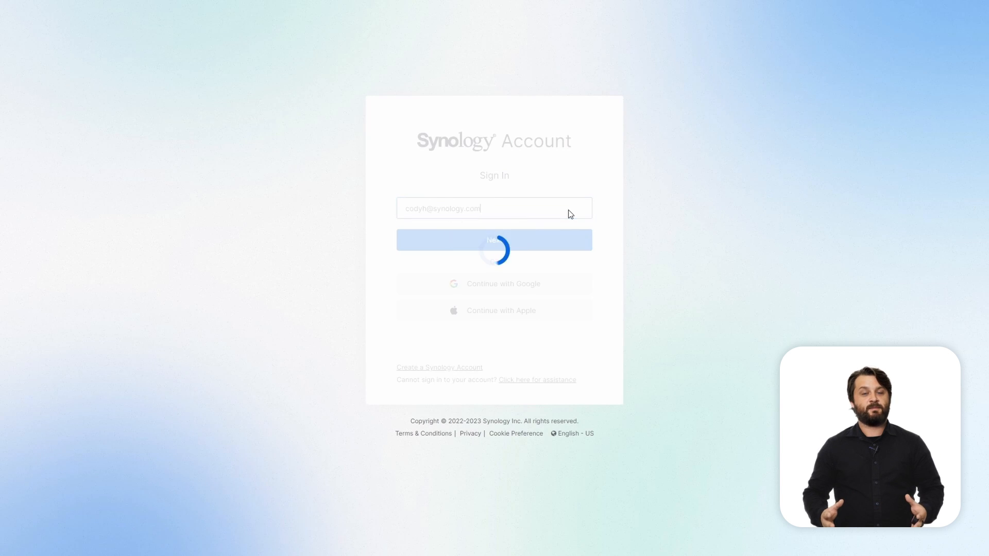
type("••••••••••")
key("Return")
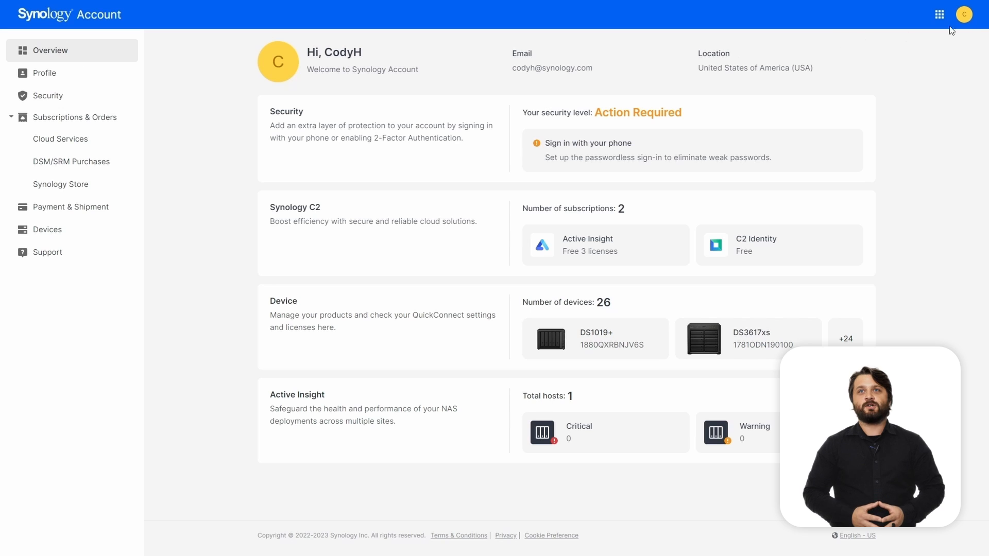
In the account profile's preferences, subscribe to the Cloud solutions newsletter and the Cloud Services security advisories, and apply the changes
left_click(966, 19)
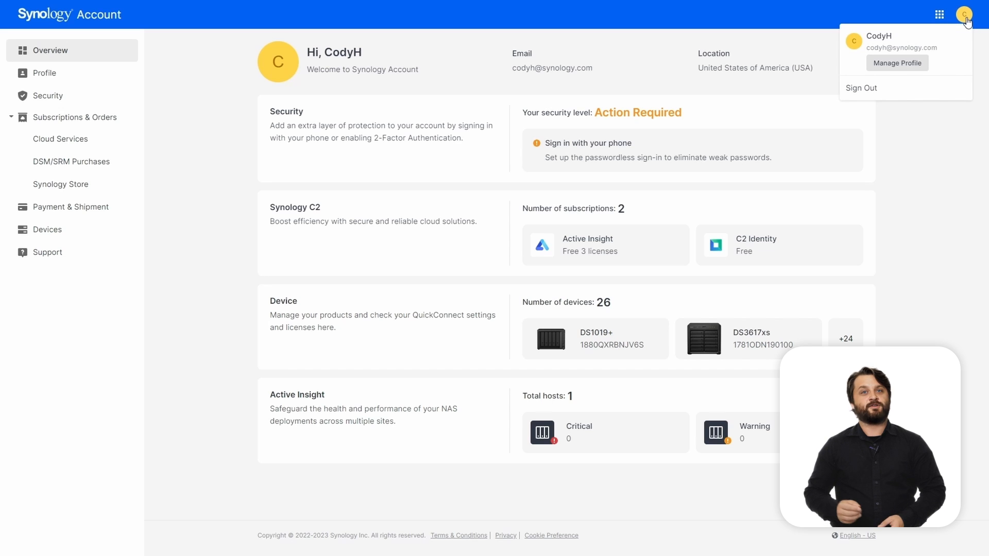
left_click(897, 63)
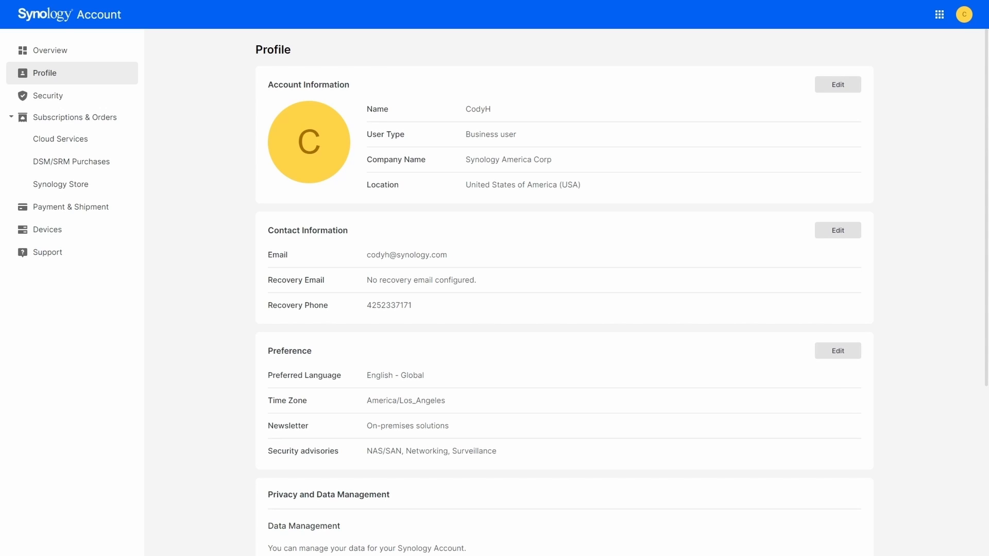
left_click(854, 356)
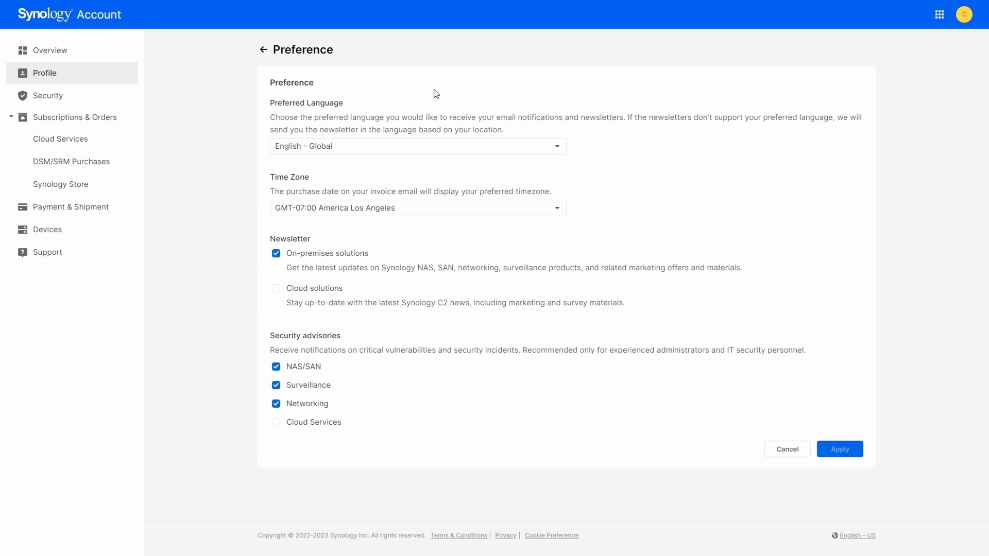
left_click(327, 291)
left_click(328, 292)
left_click(328, 292)
left_click(339, 425)
left_click(838, 451)
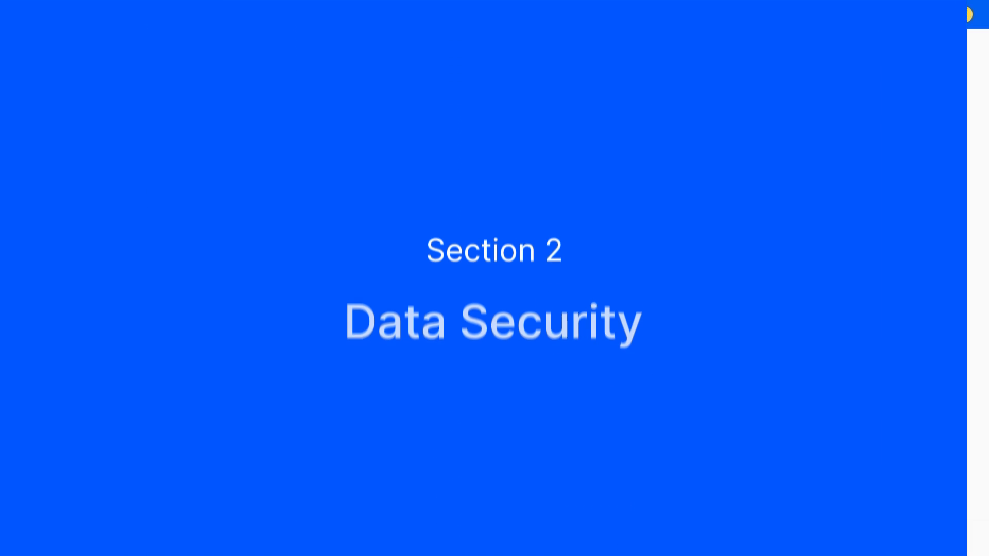
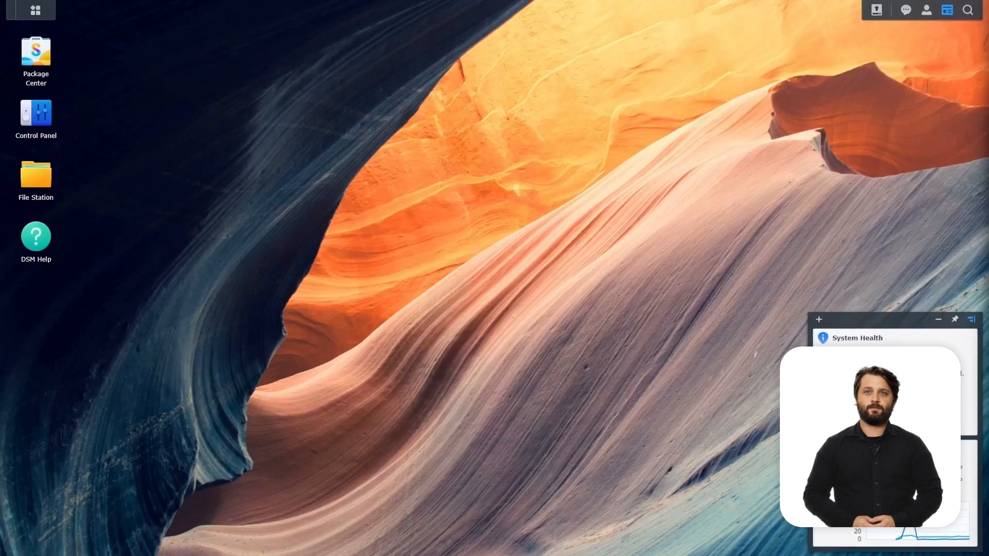
Start the storage creation wizard in Storage Manager and set the storage pool's RAID type to RAID 1
left_click(46, 11)
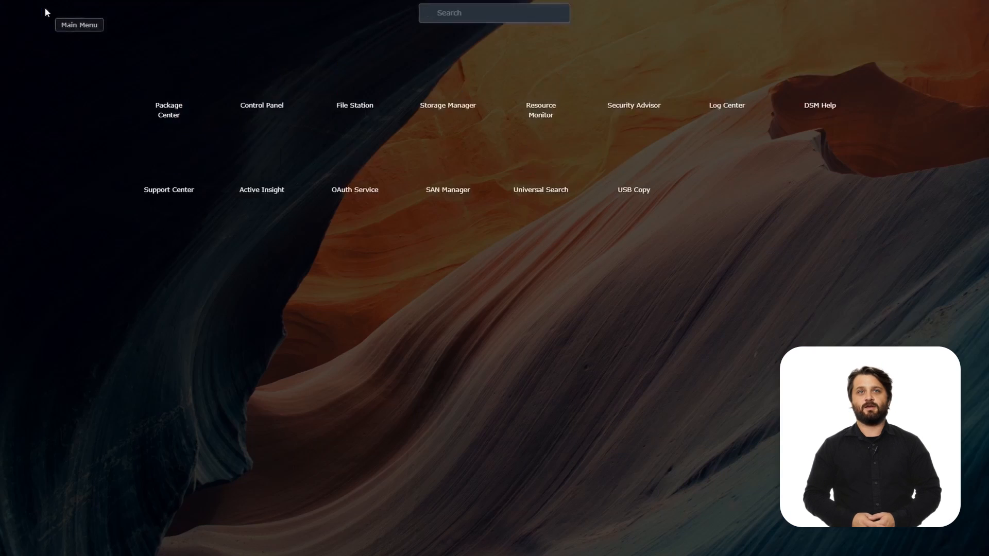
left_click(439, 98)
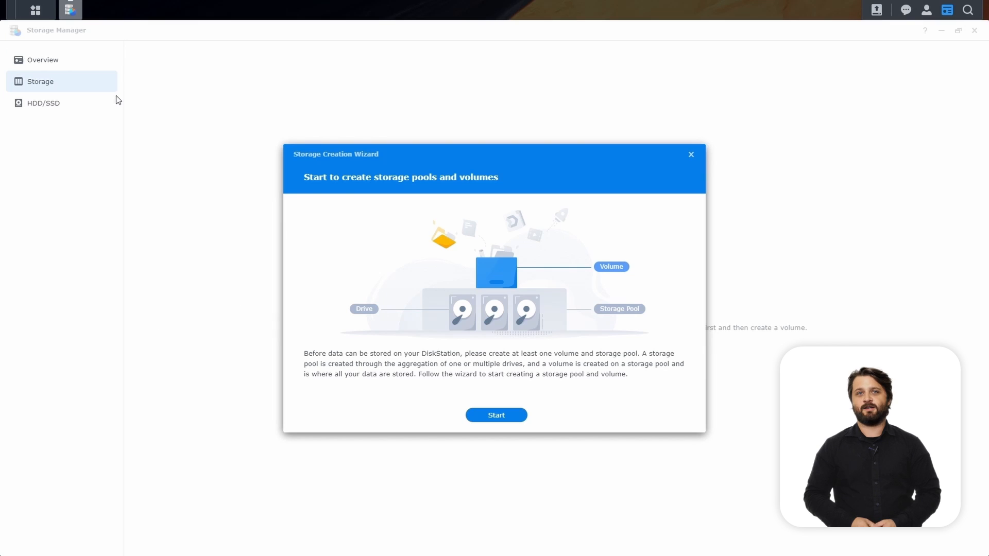
left_click(471, 412)
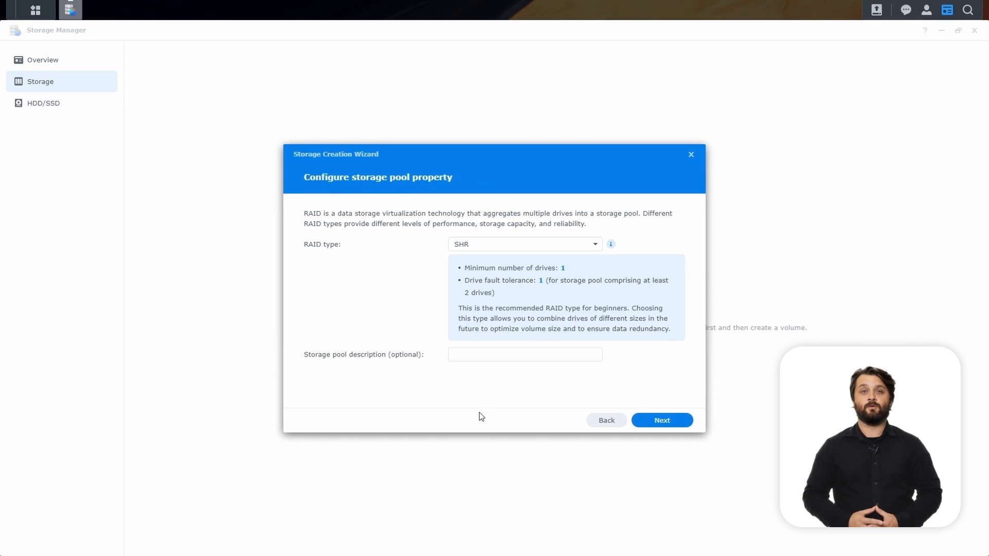
left_click(563, 244)
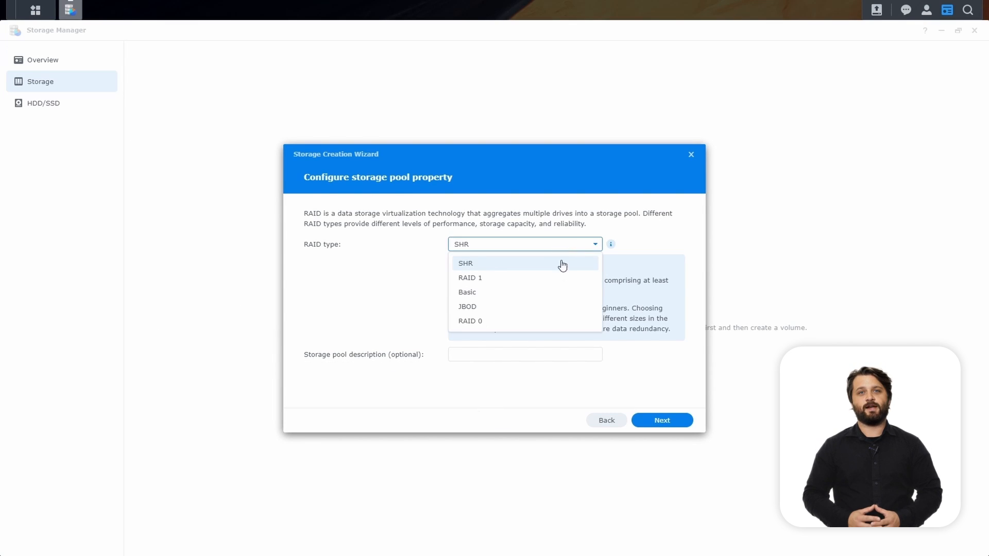
left_click(565, 282)
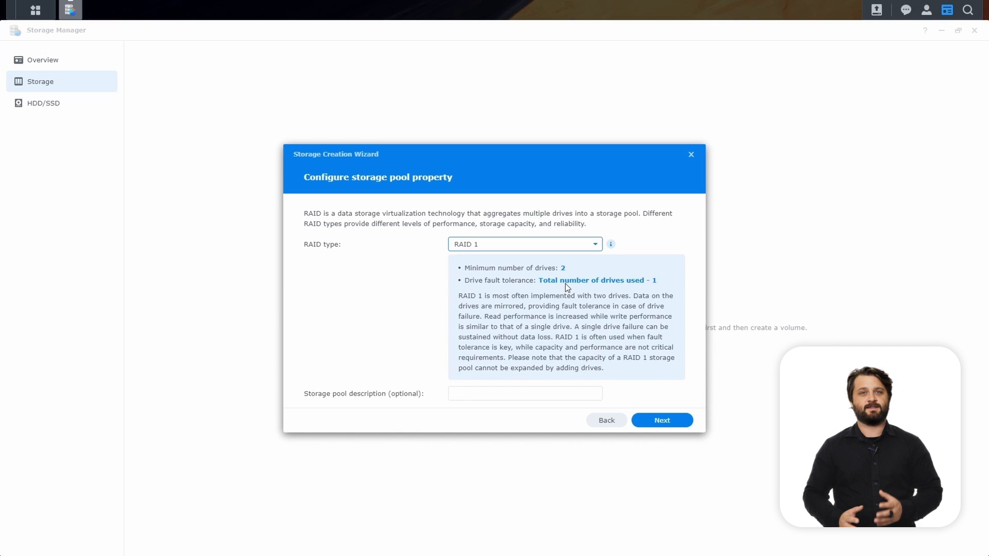
left_click(651, 420)
Include Drive 1 and Drive 2 in the RAID 1 storage pool and skip the drive check
left_click(316, 234)
left_click(673, 425)
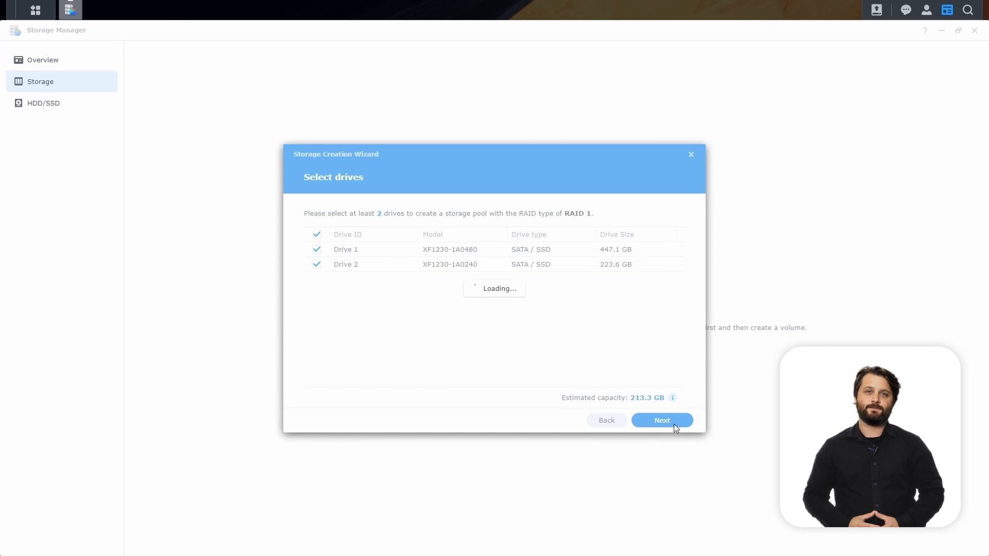
left_click(621, 335)
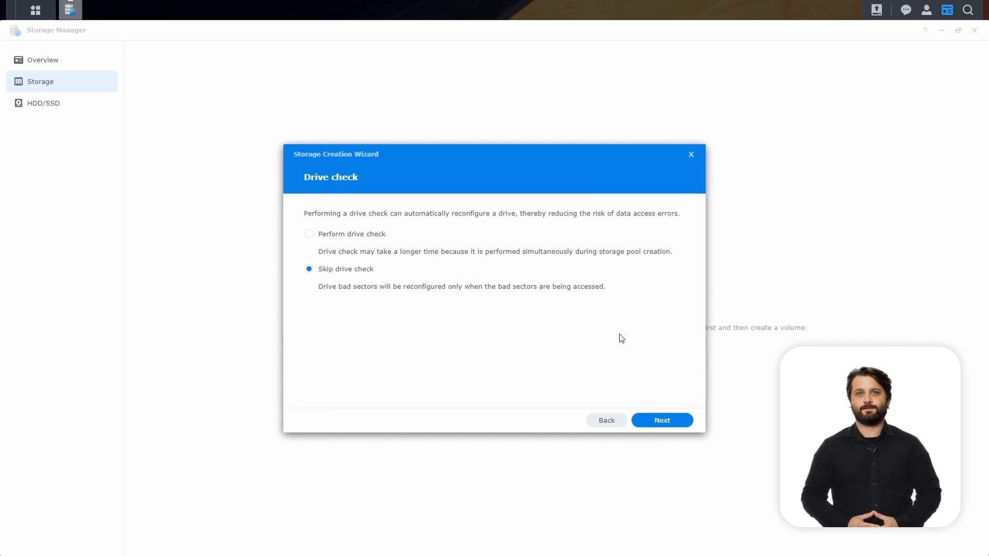
left_click(676, 422)
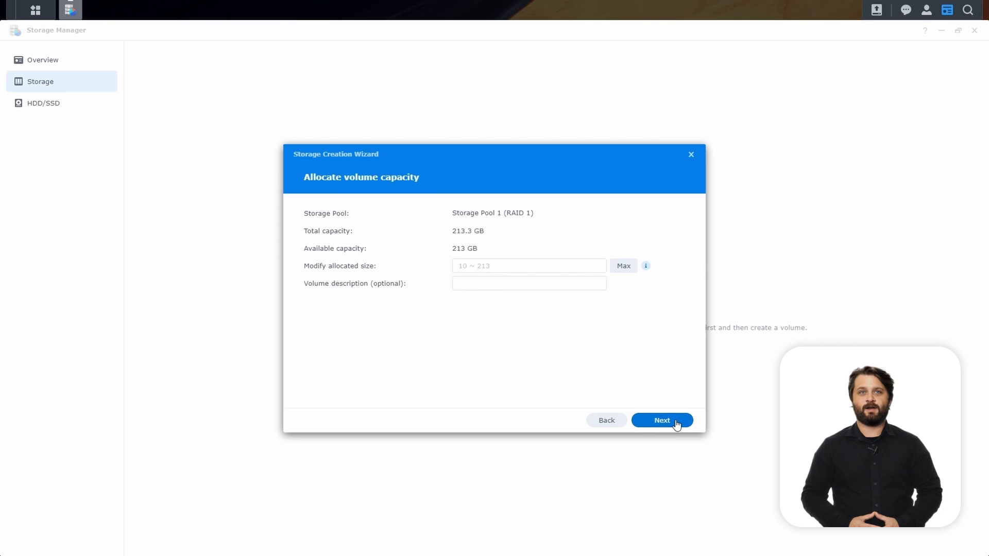
Allocate the maximum 213 GB to the volume with the Btrfs file system, and apply the settings, accepting erasure of the drives
left_click(624, 267)
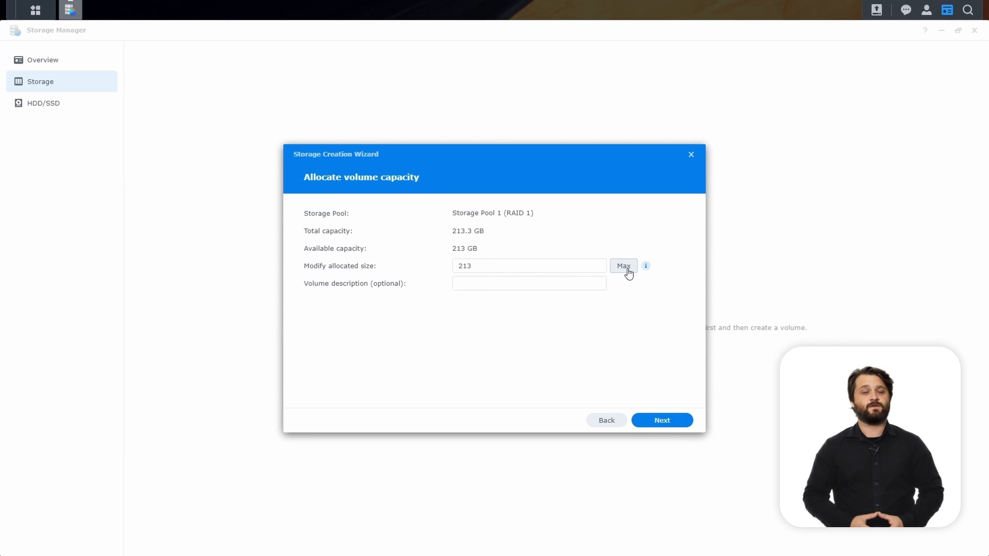
left_click(671, 428)
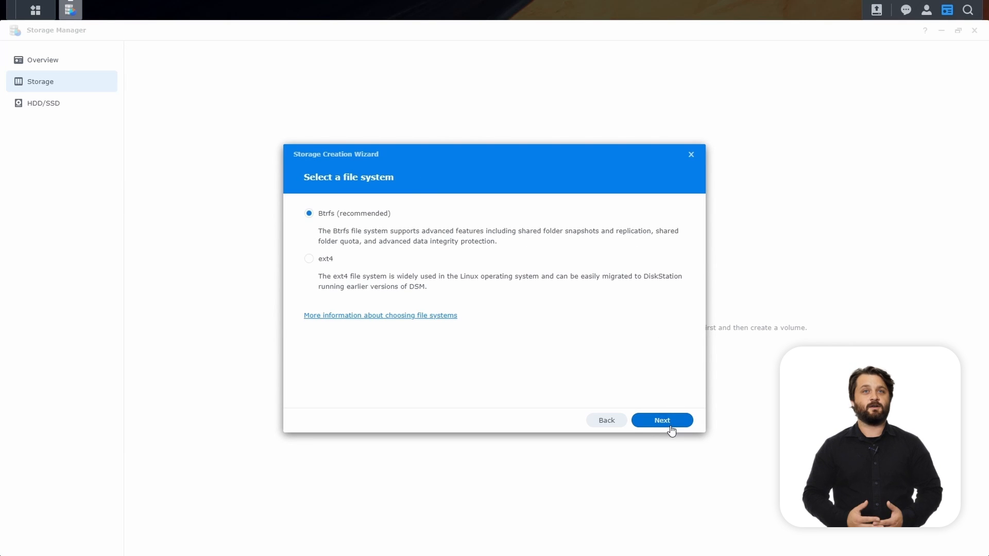
left_click(670, 427)
left_click(671, 425)
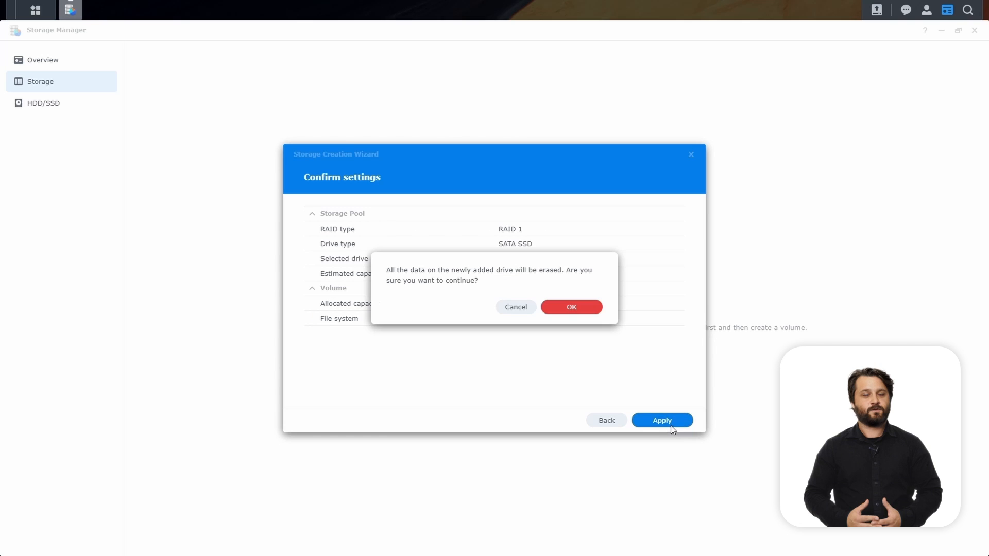
left_click(585, 309)
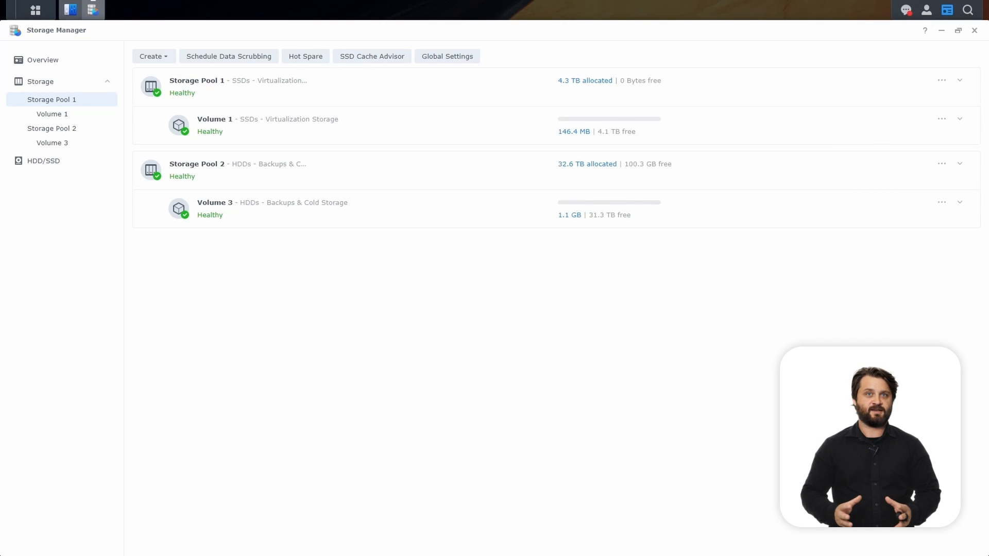
Set up a new volume on Storage Pool 2 with the maximum size of 100 GB and the description "encrypt"
left_click(168, 62)
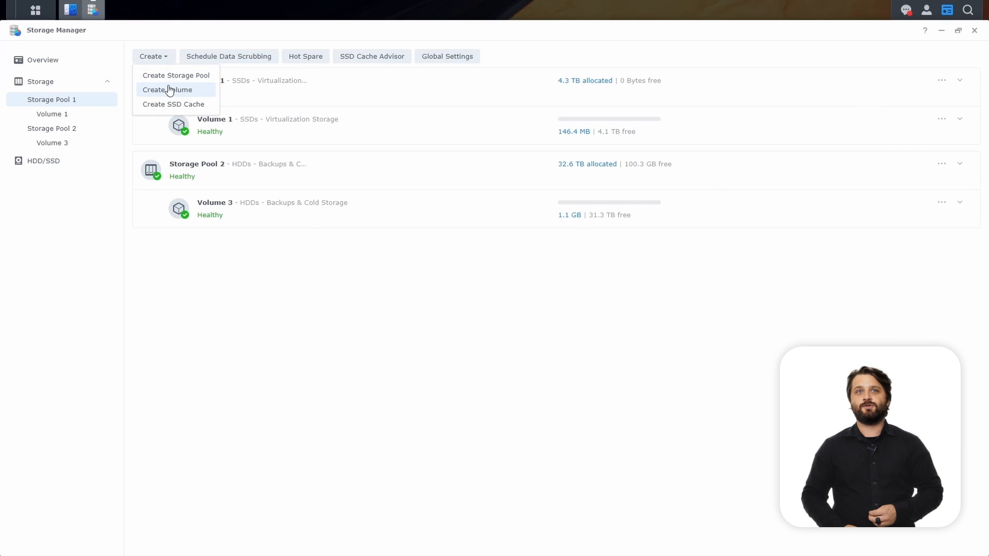
left_click(169, 89)
left_click(616, 299)
left_click(552, 312)
type("encrypt")
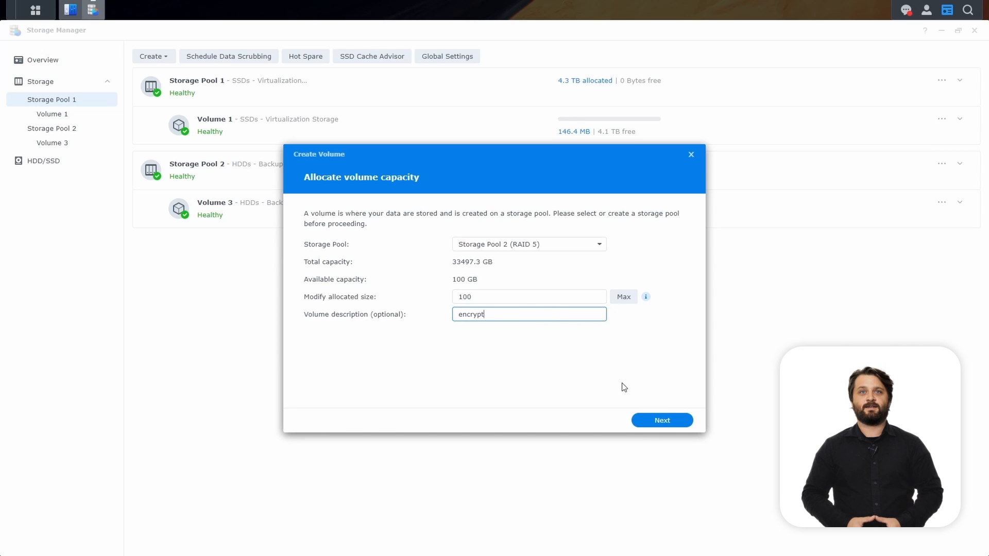
left_click(653, 420)
left_click(653, 421)
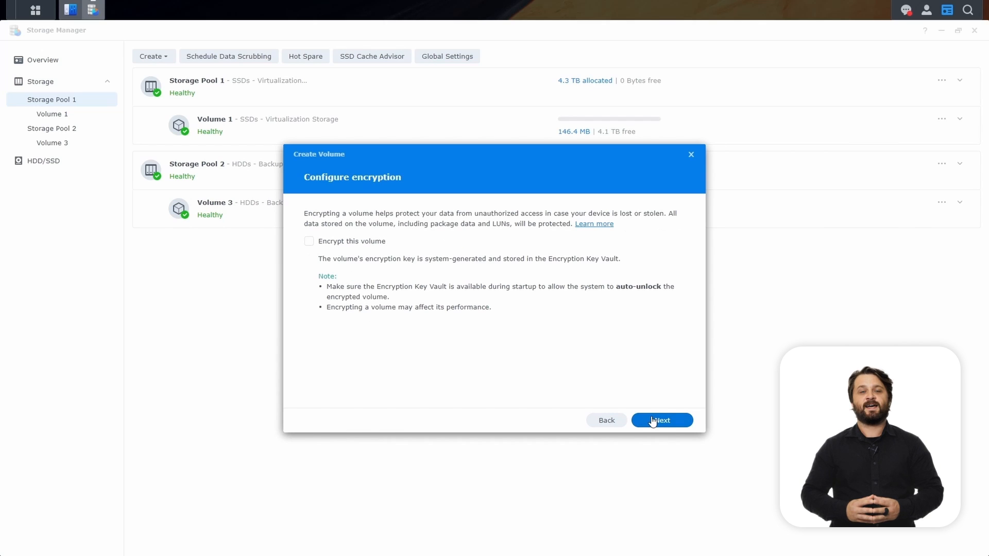
Enable encryption for the new volume and enter the Encryption Key Vault password to continue
left_click(371, 246)
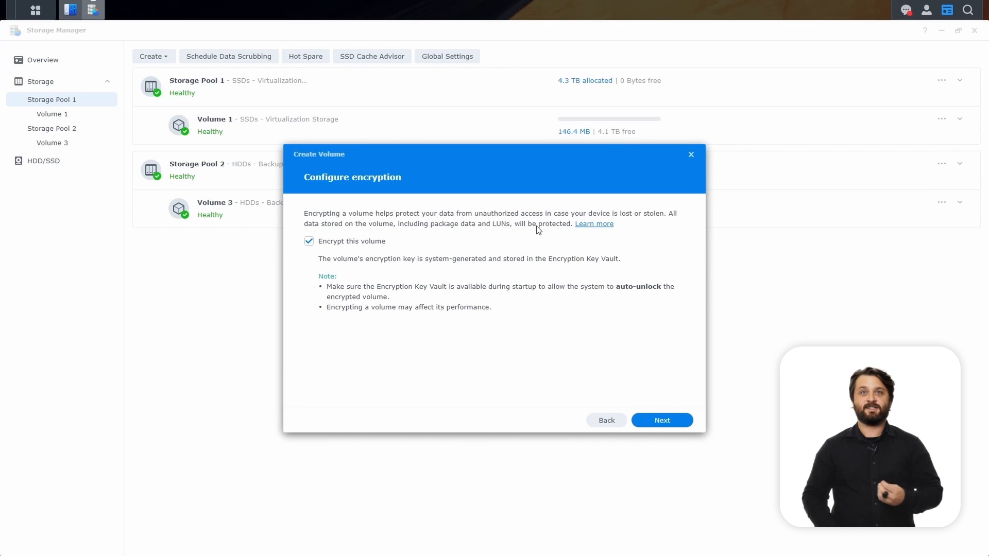
left_click(636, 421)
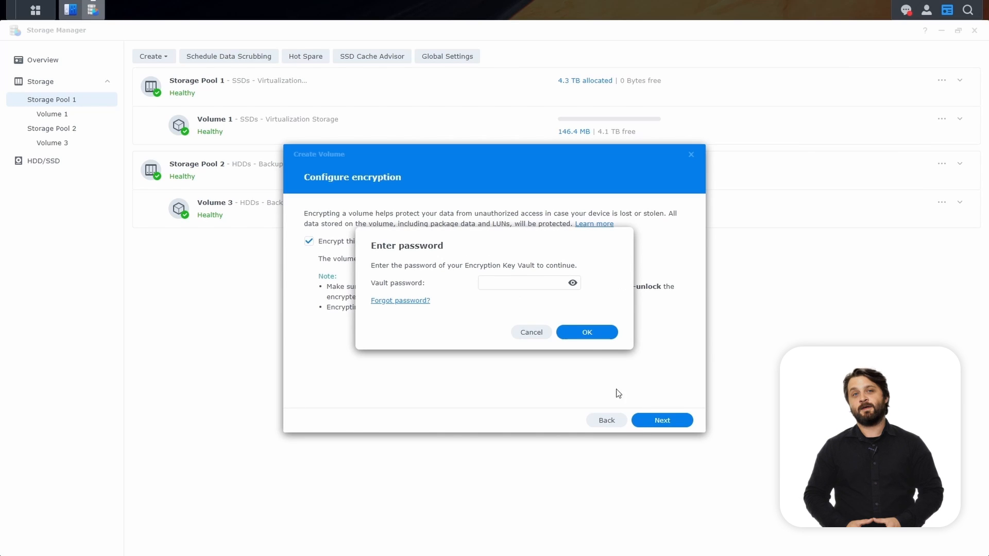
left_click(541, 285)
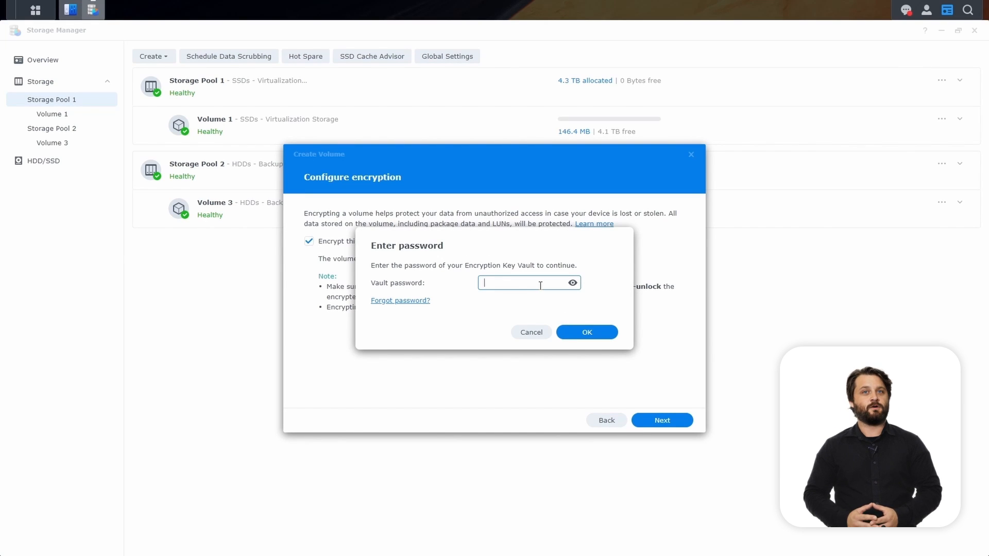
type("••")
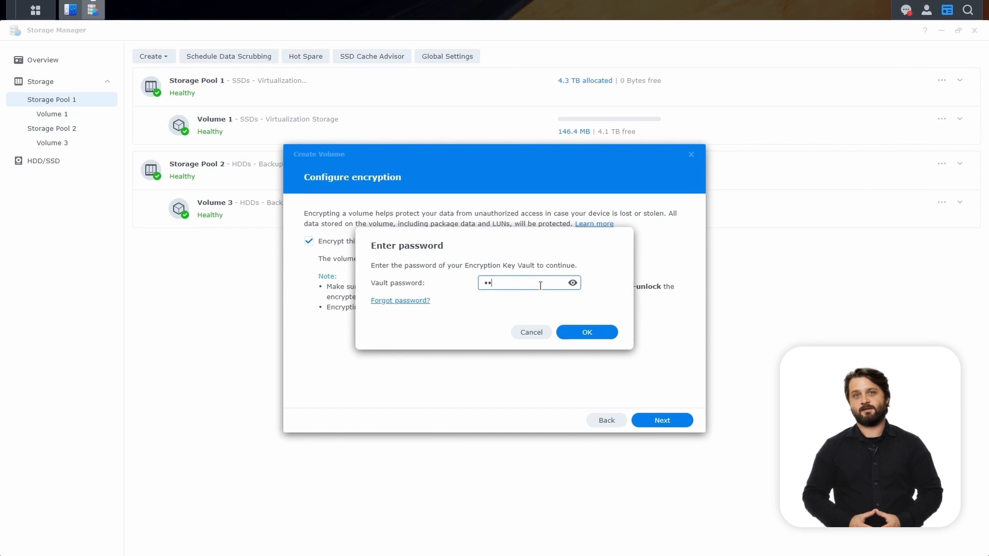
type("•••••••••••")
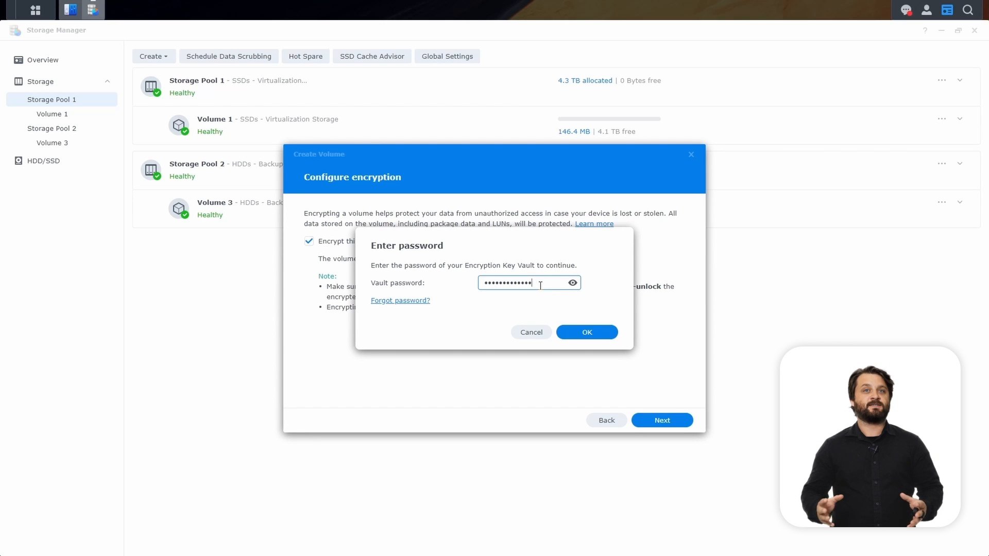
left_click(594, 333)
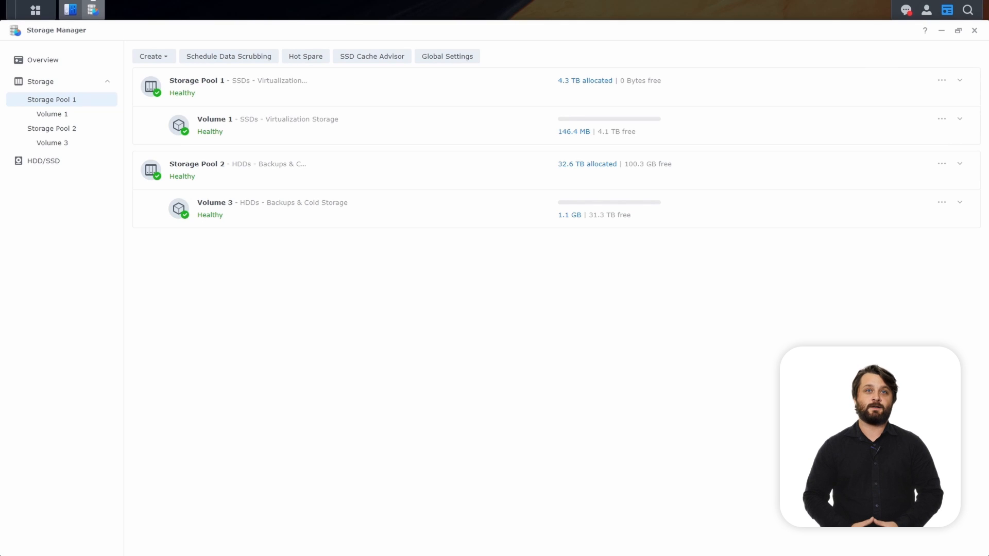
In the HDD/SSD test scheduler, create a S.M.A.R.T. task using the Extended Test on all supported drives
left_click(45, 164)
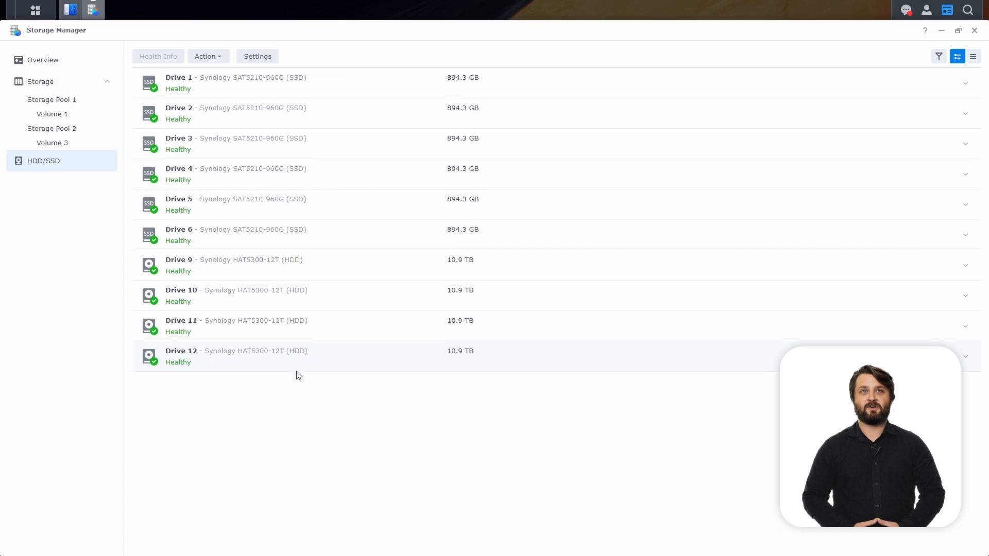
left_click(258, 58)
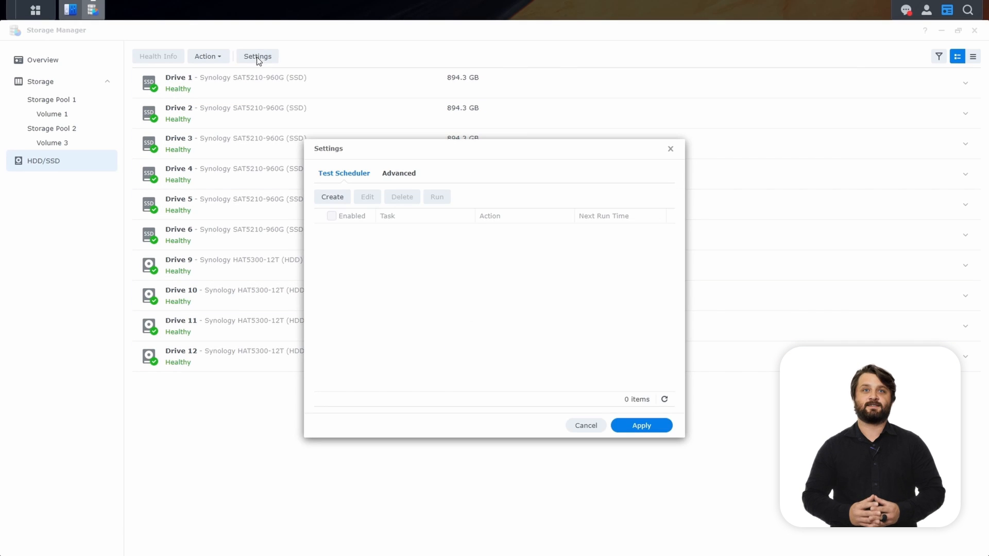
left_click(333, 200)
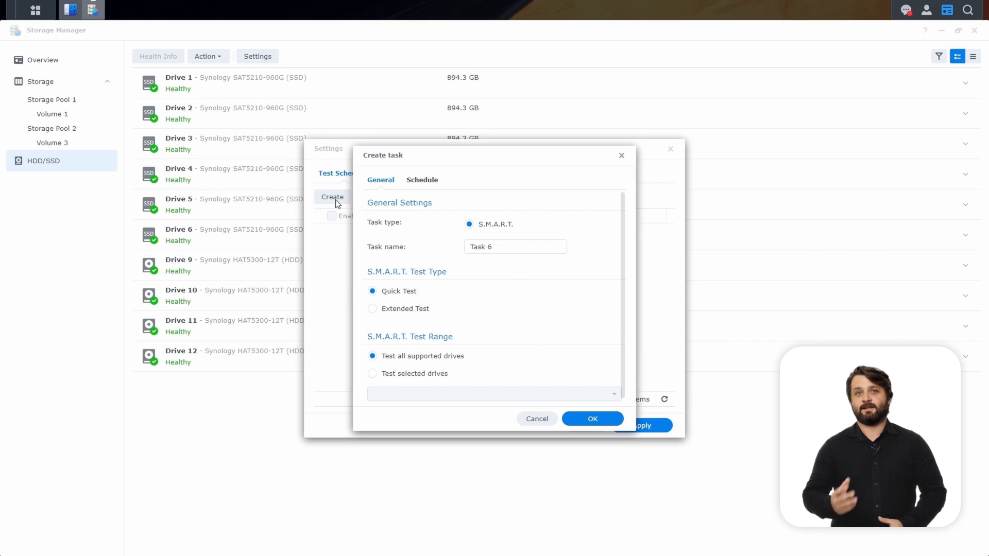
left_click(392, 309)
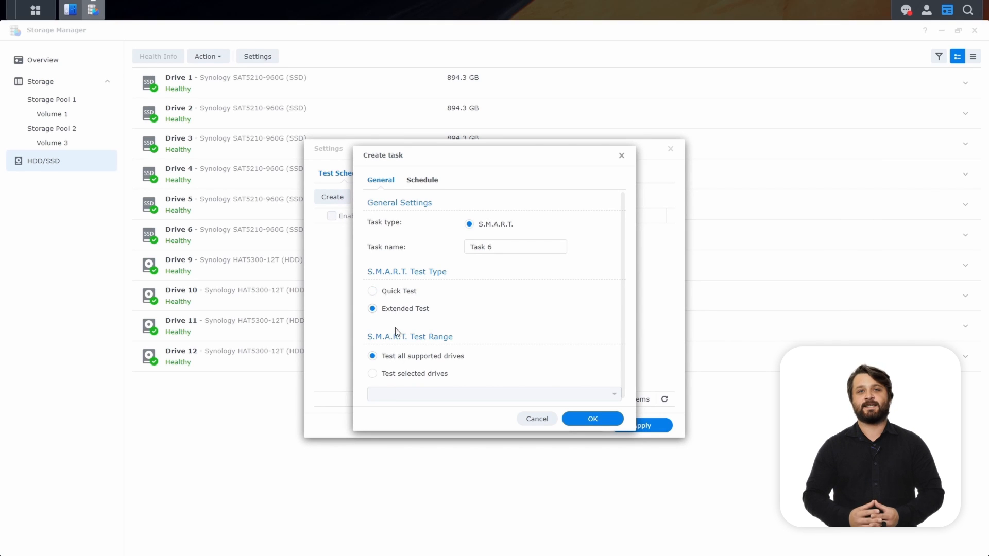
scroll(407, 360, "down", 1)
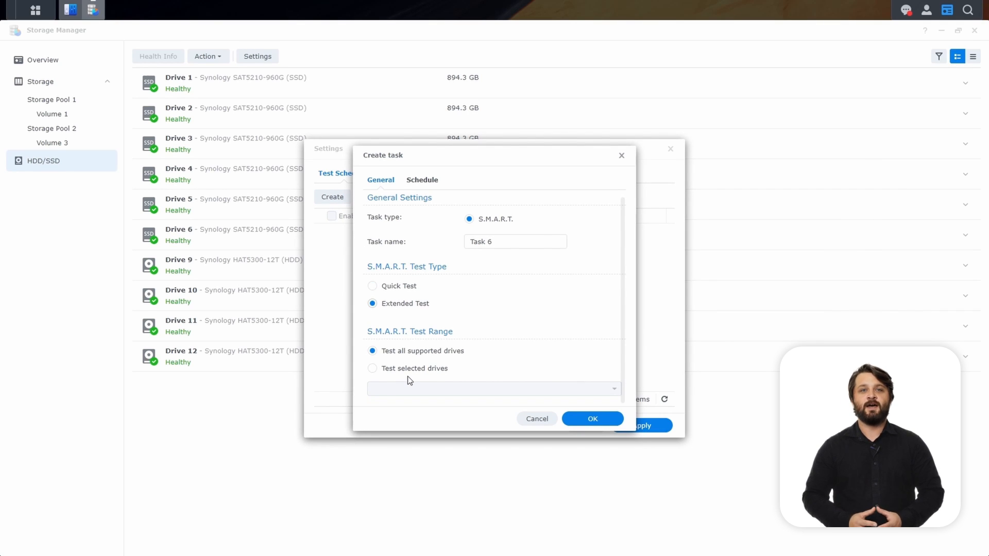
left_click(410, 370)
left_click(415, 389)
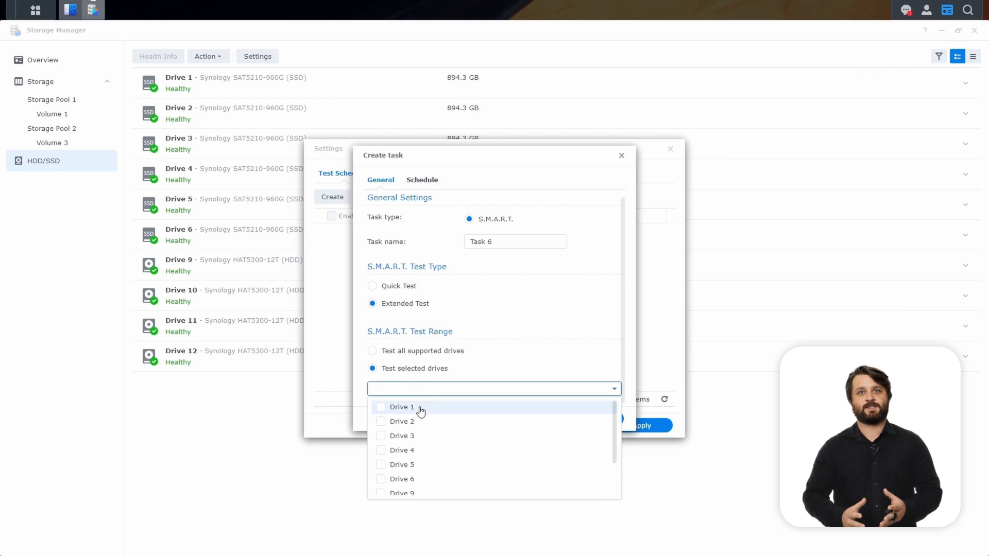
scroll(441, 460, "down", 2)
scroll(441, 459, "up", 2)
left_click(425, 351)
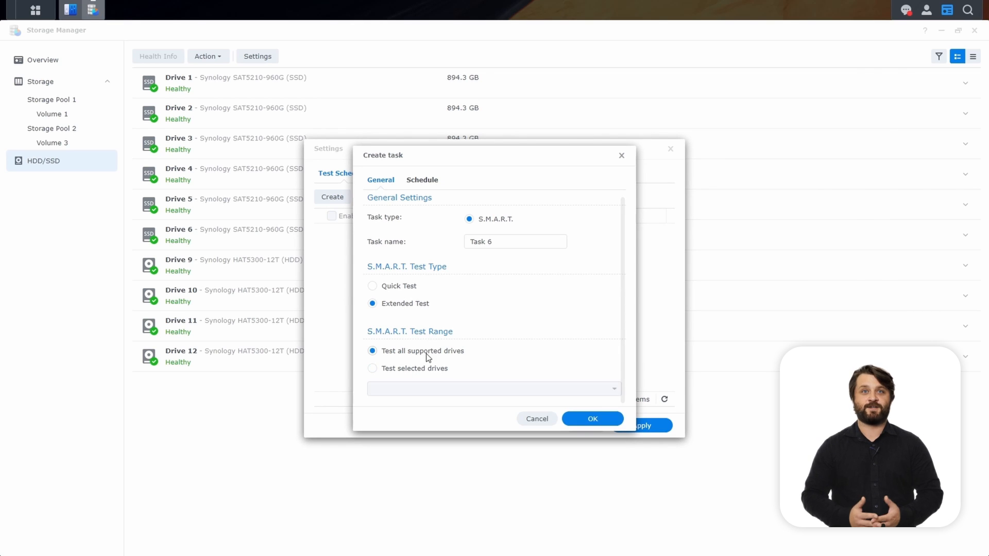
Schedule the S.M.A.R.T. task to repeat every three months, save it, and apply the drive settings
left_click(422, 184)
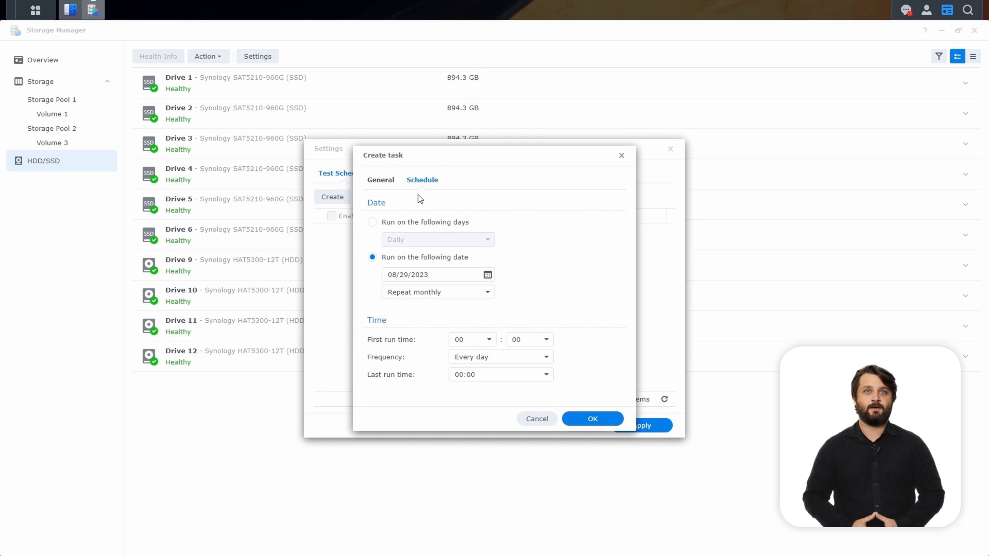
left_click(422, 292)
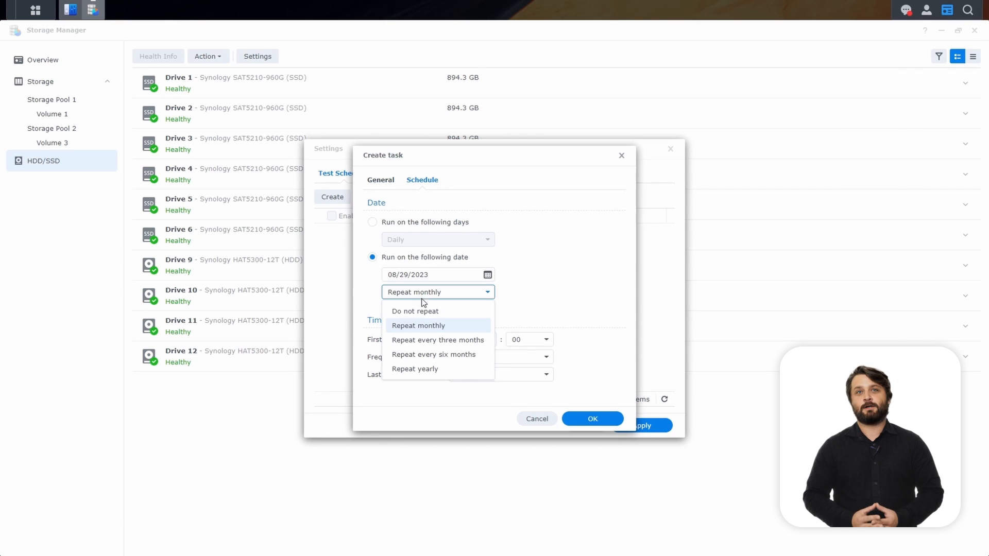
left_click(420, 344)
left_click(522, 278)
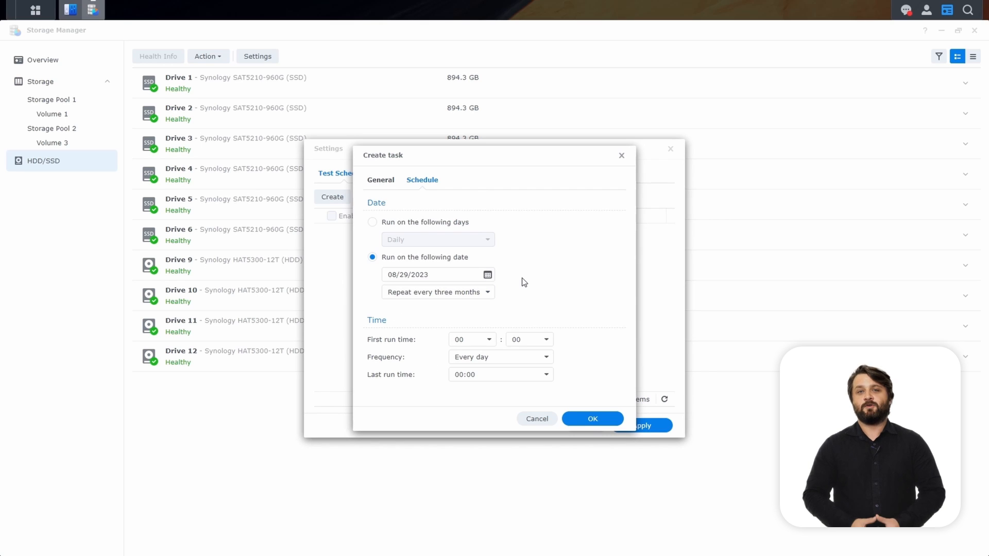
left_click(586, 419)
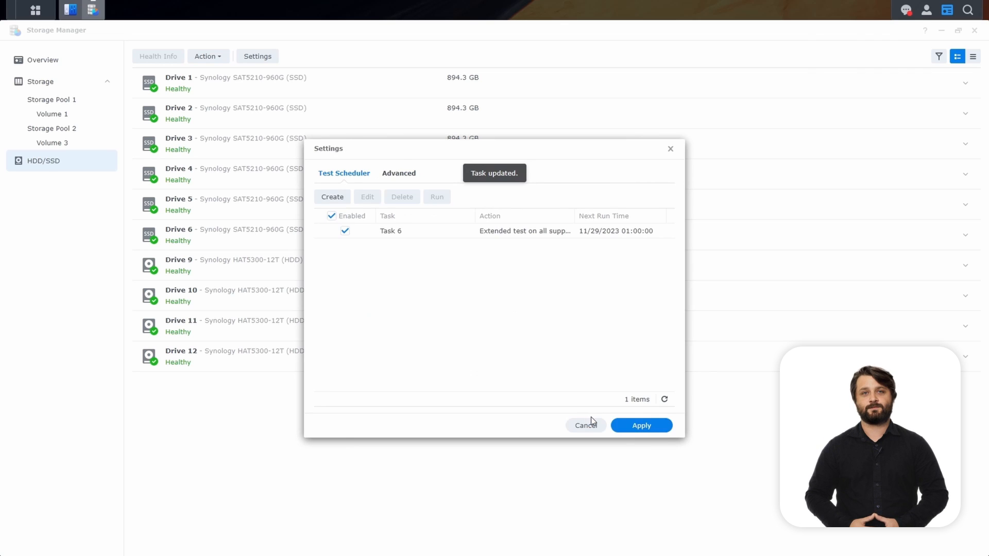
left_click(622, 427)
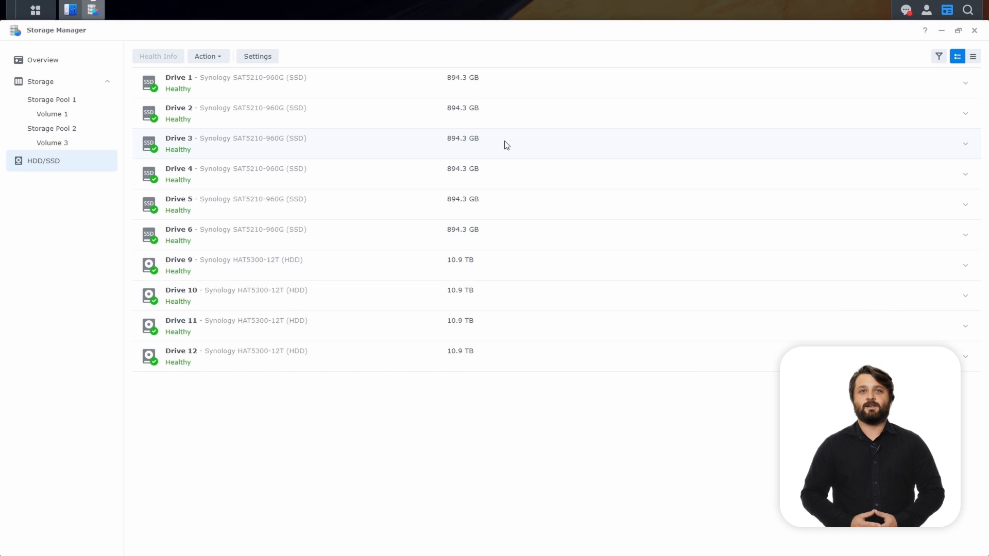
In Control Panel, start creating a shared folder named FileServer on Volume 1 with the Recycle Bin enabled and restricted to administrators
left_click(31, 9)
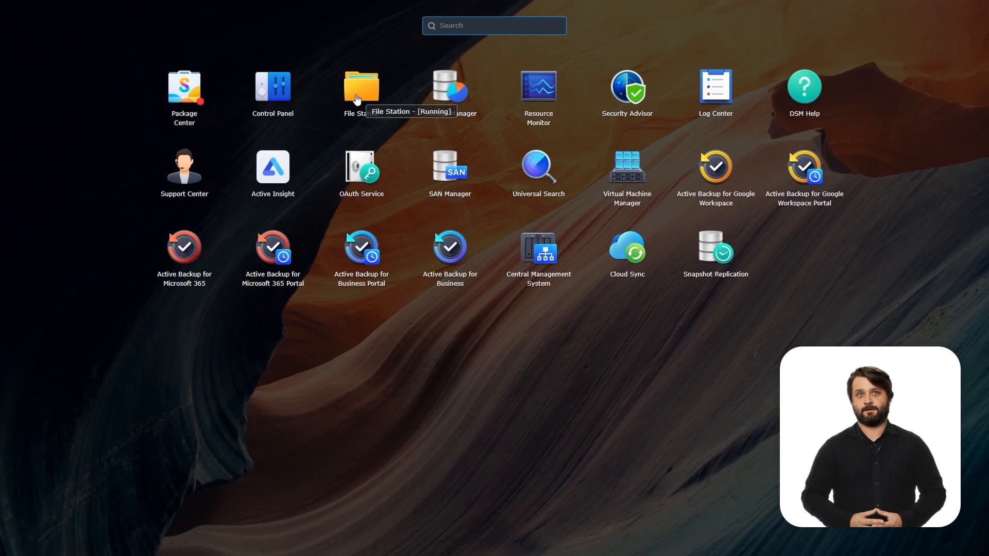
left_click(249, 98)
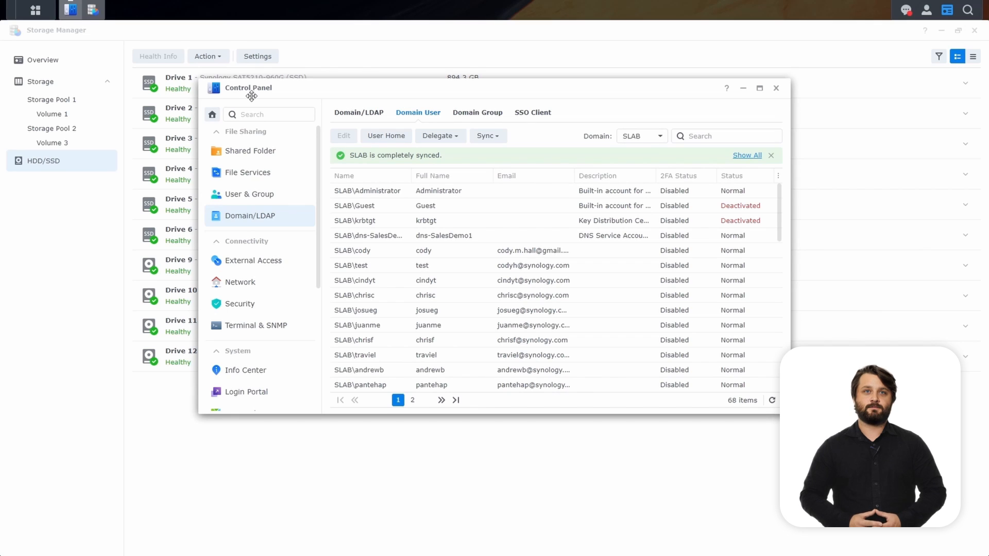
left_click(259, 151)
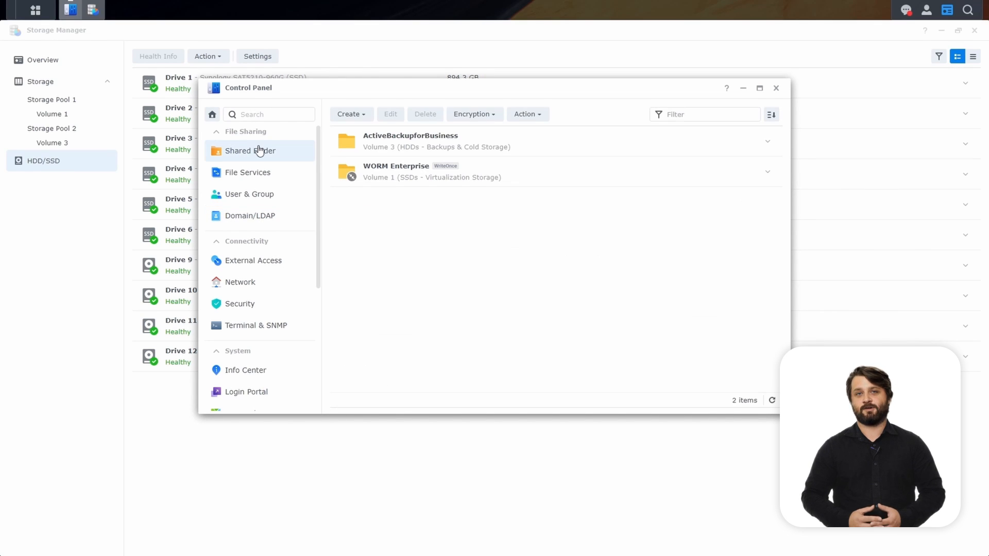
left_click(334, 118)
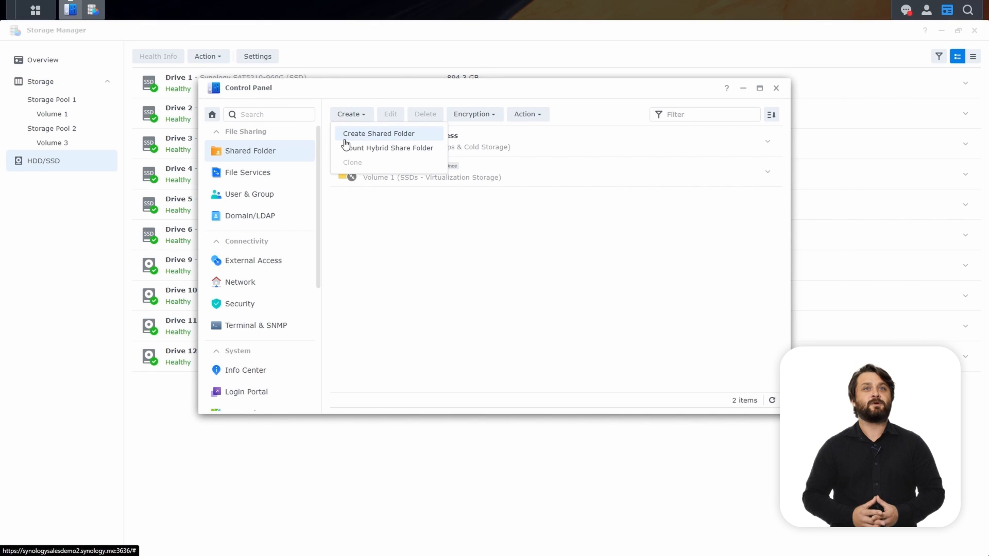
left_click(345, 140)
left_click(408, 163)
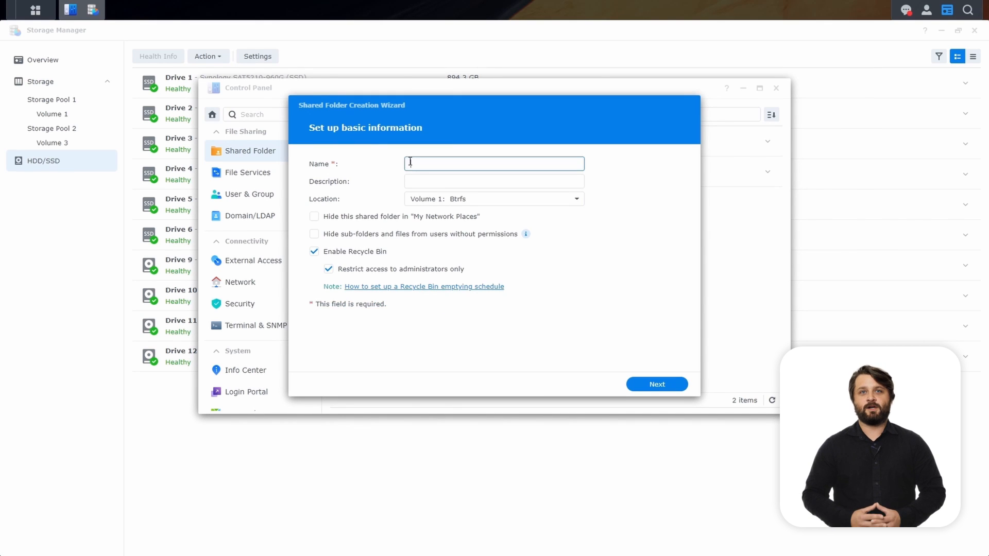
type("FileServer")
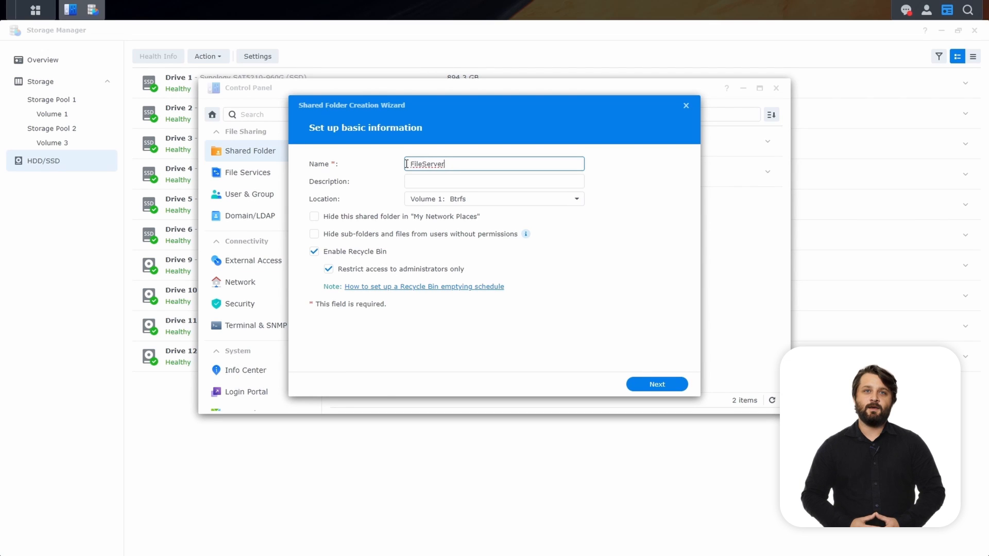
left_click(642, 390)
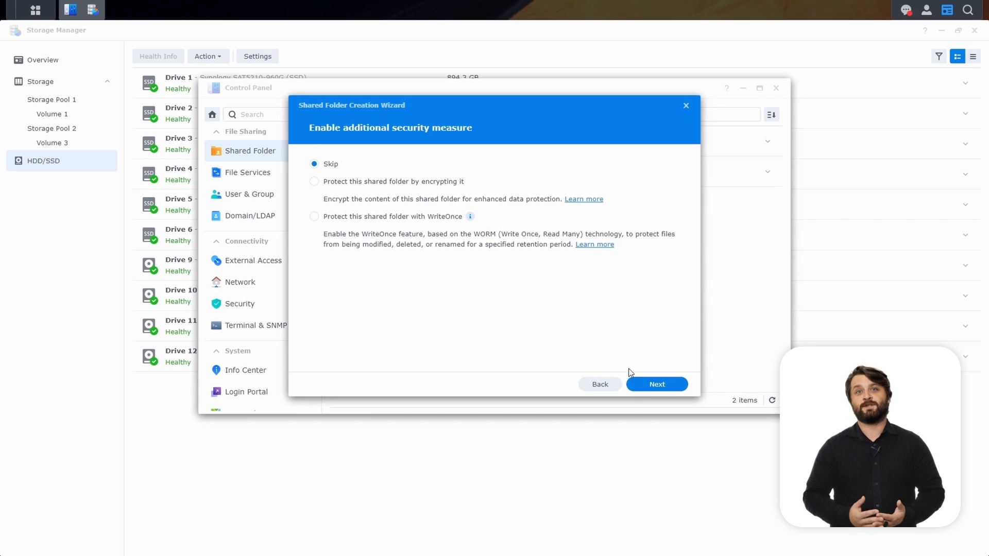
Look over the encryption and WriteOnce protection options for the FileServer folder, but skip the additional security measures
left_click(454, 183)
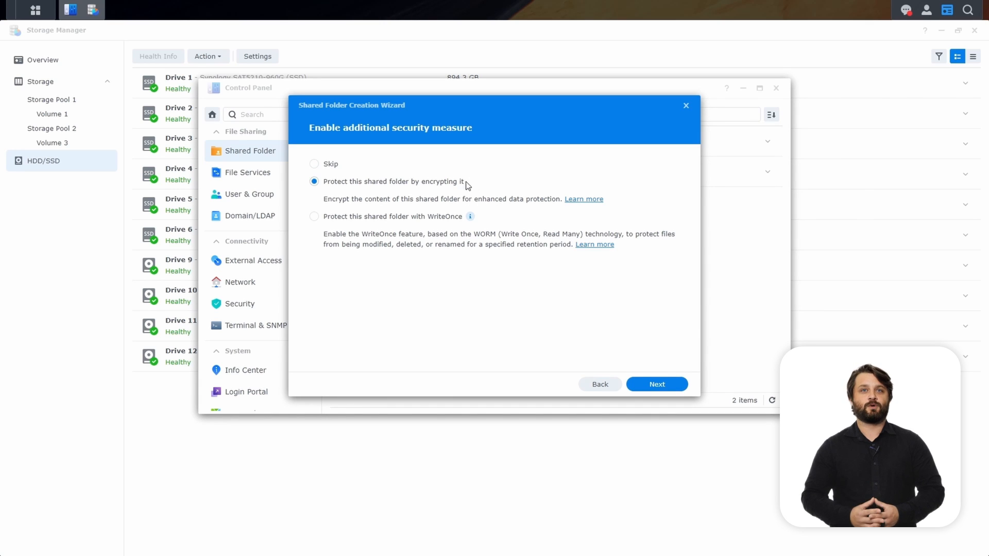
left_click(461, 222)
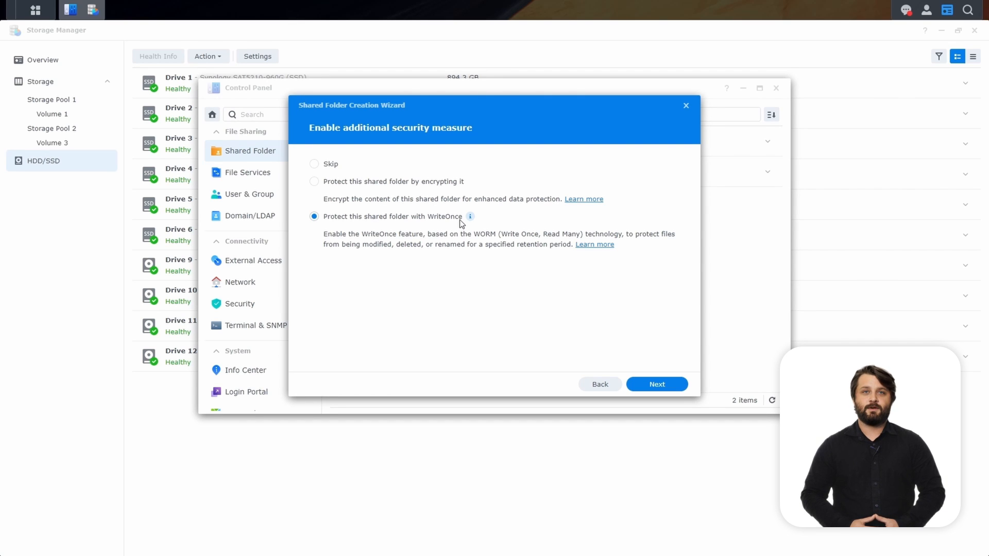
left_click(337, 168)
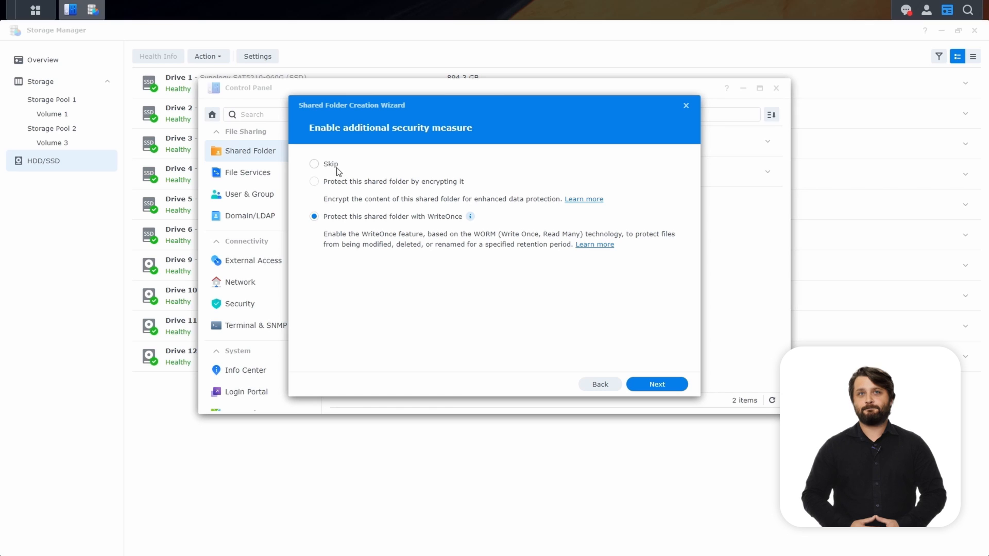
left_click(643, 384)
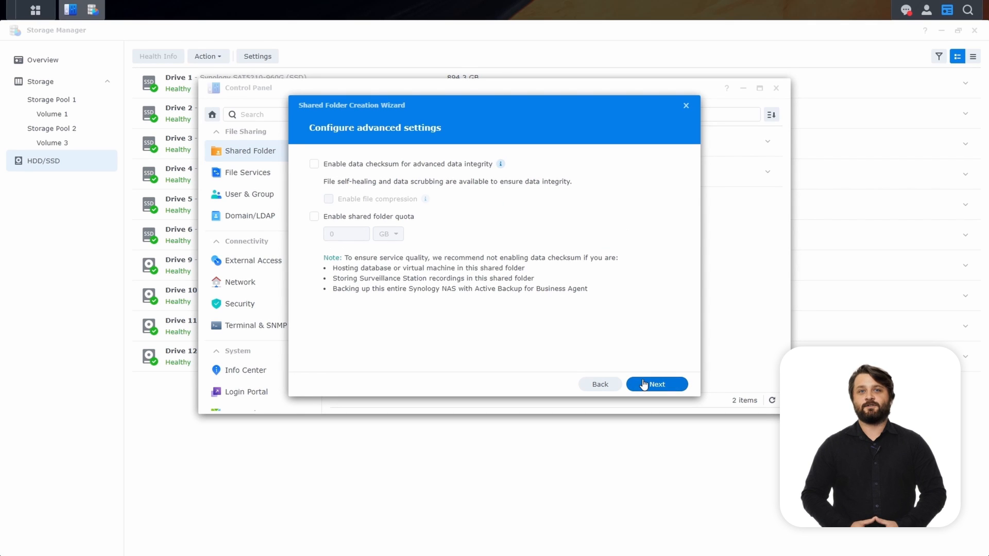
Enable data checksum for advanced data integrity, create the FileServer folder with the default user permissions, and review its details
left_click(477, 165)
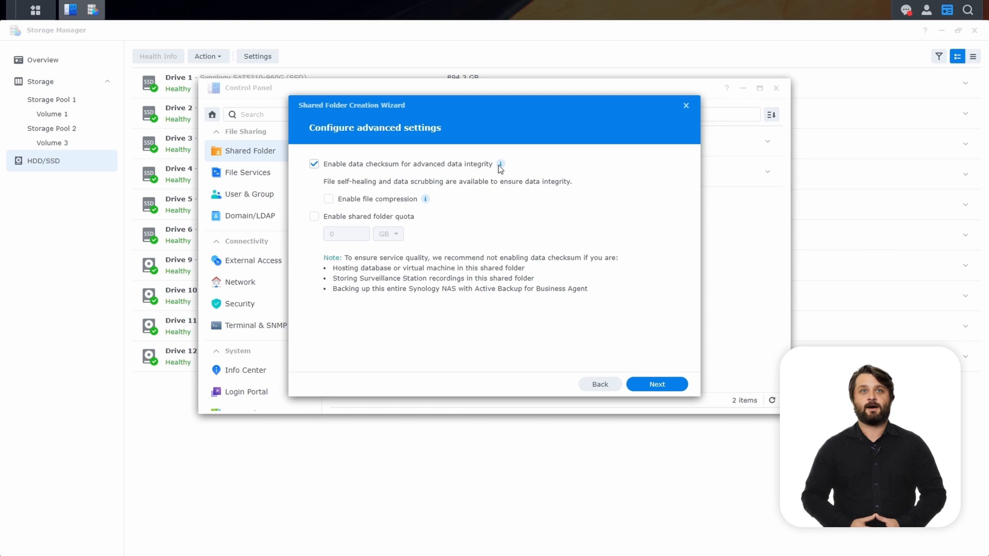
mouse_move(500, 165)
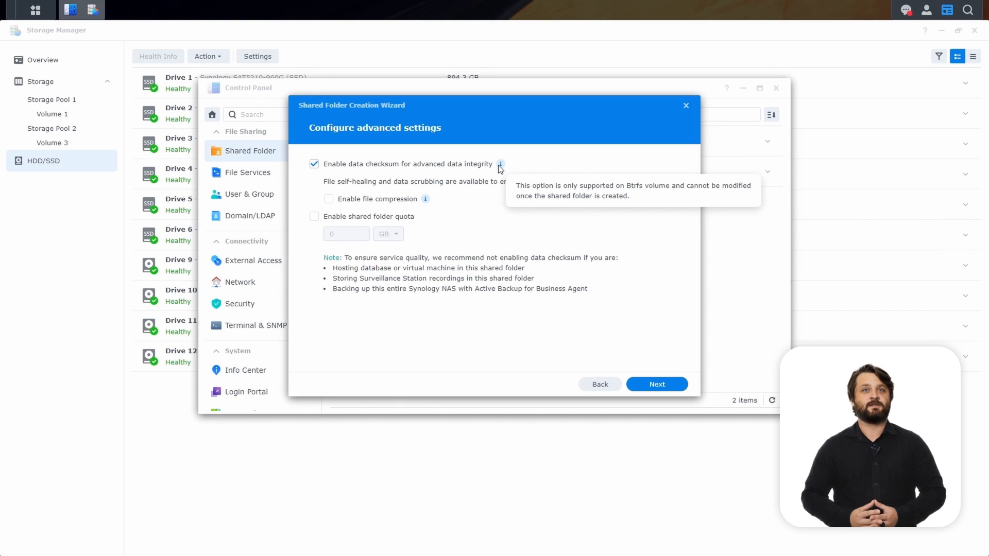
left_click(645, 387)
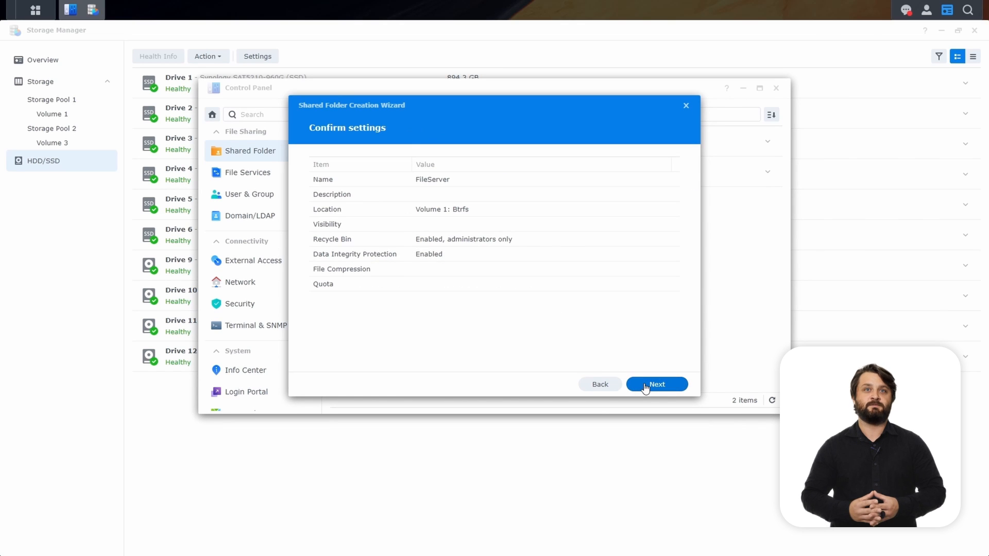
left_click(646, 386)
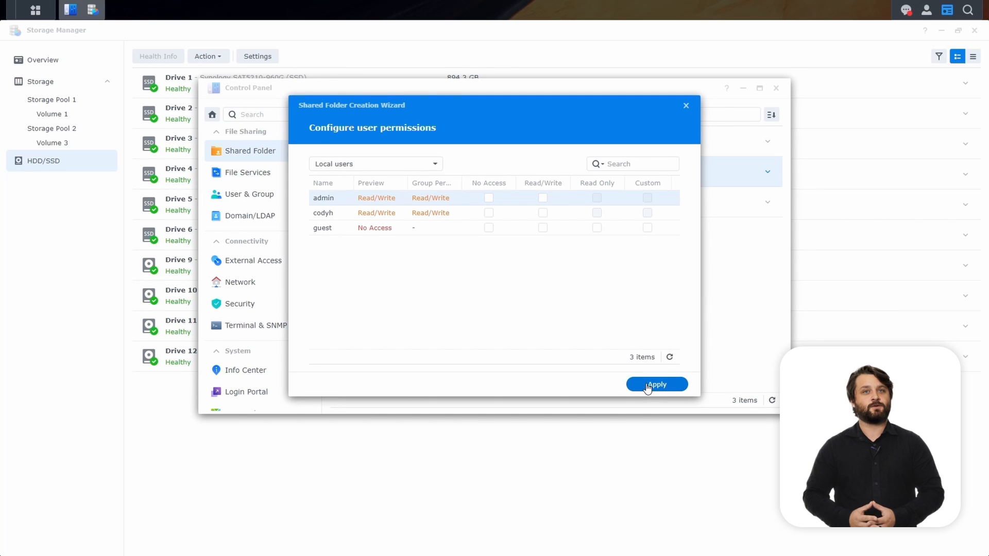
left_click(647, 386)
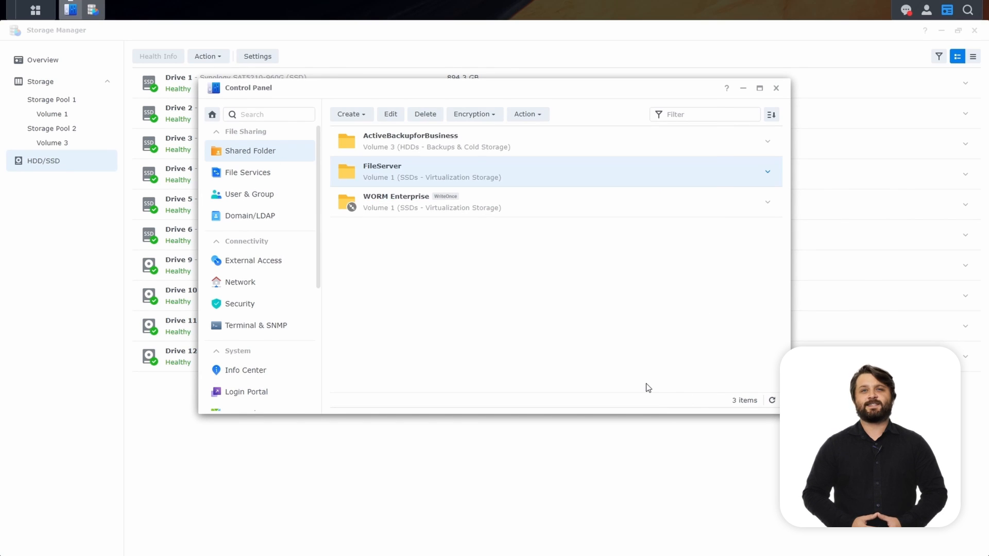
left_click(768, 176)
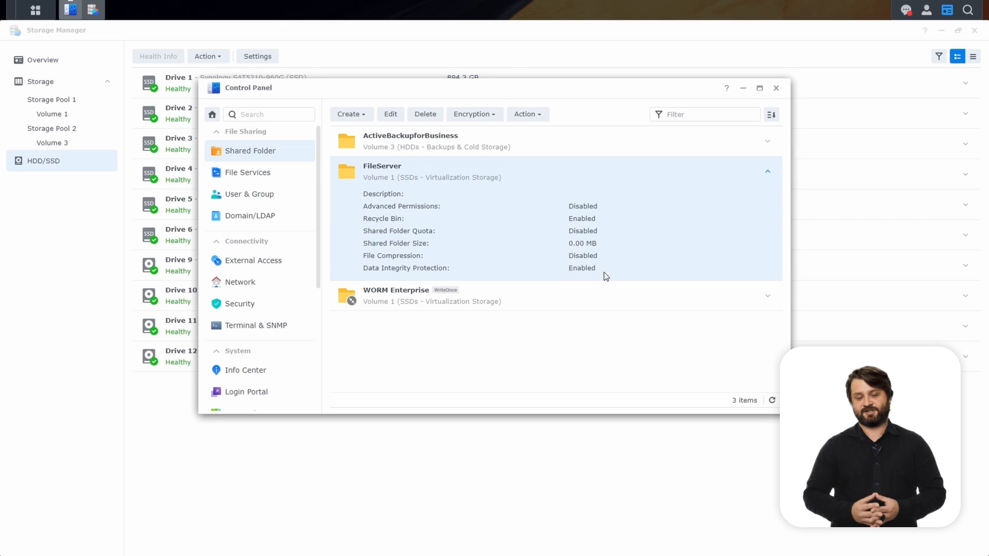
left_click(775, 88)
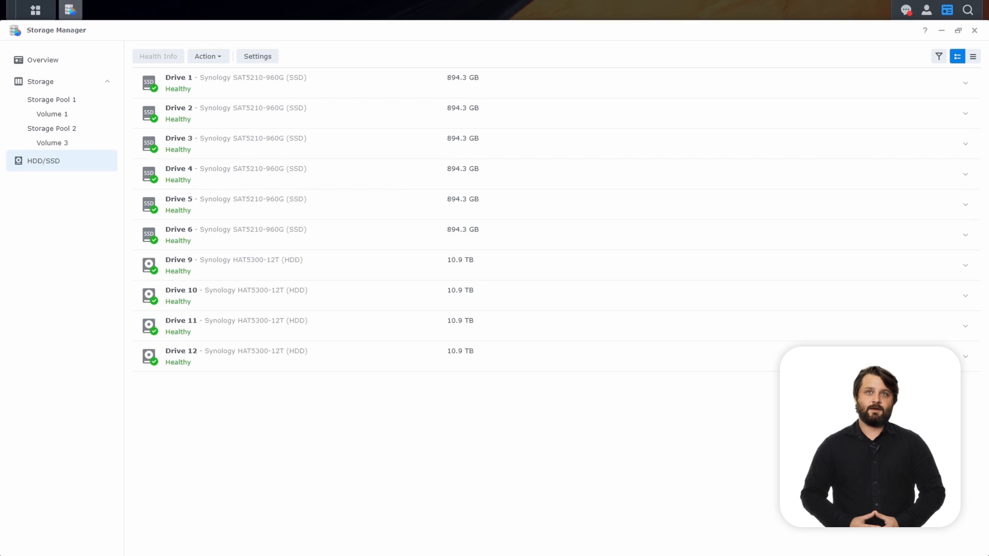
In Snapshot Replication, schedule daily immutable snapshots of the ActiveBackupforBusiness shared folder with a 14-day protection period
left_click(35, 10)
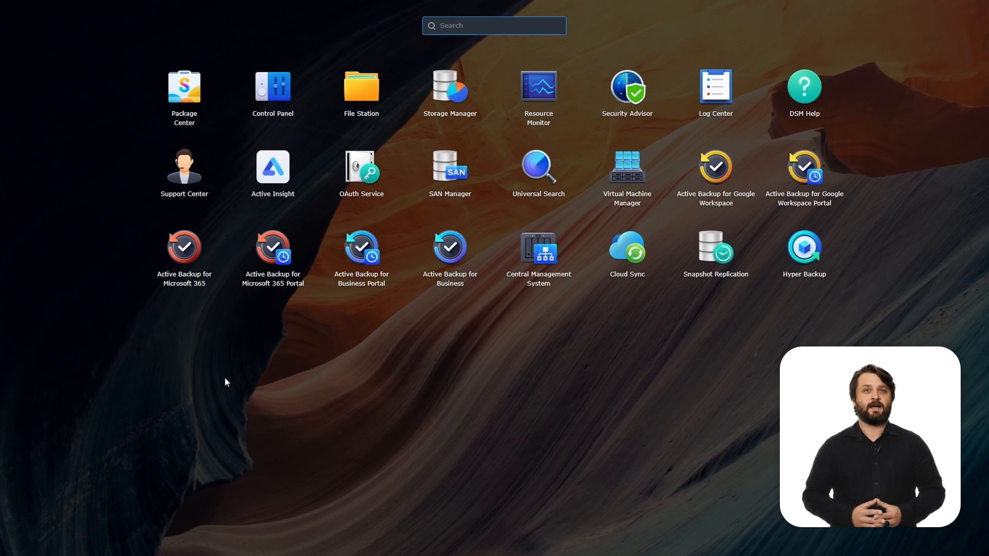
left_click(723, 287)
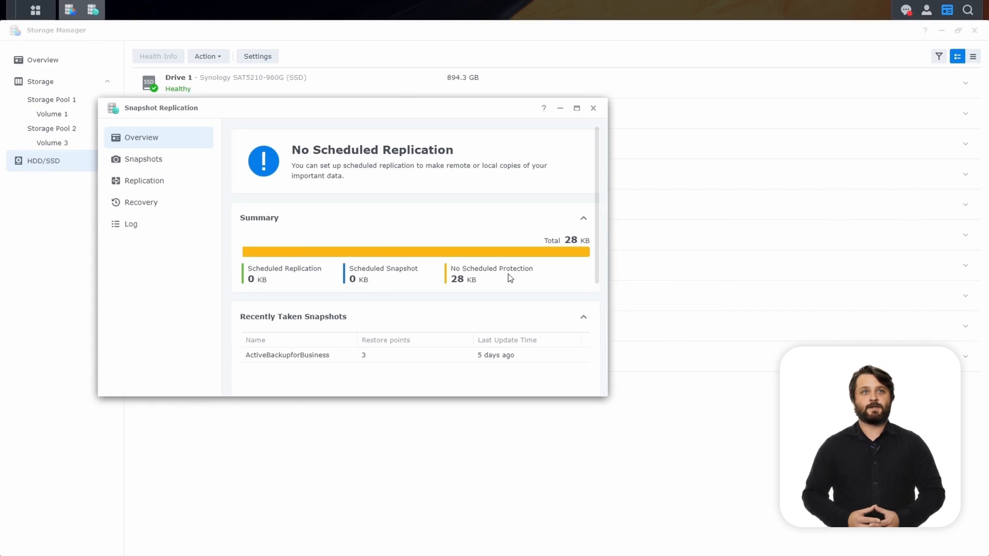
left_click(183, 169)
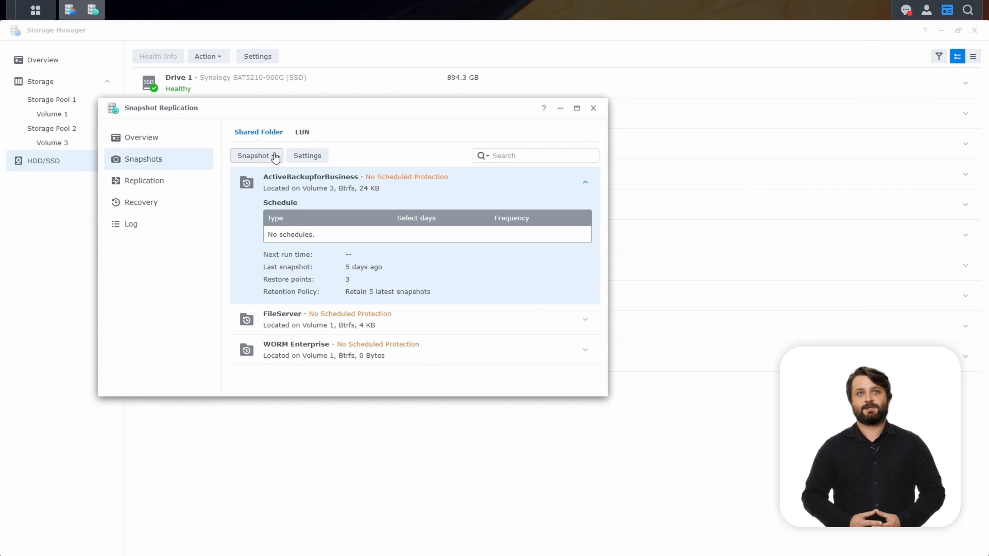
left_click(305, 156)
left_click(284, 161)
mouse_move(307, 246)
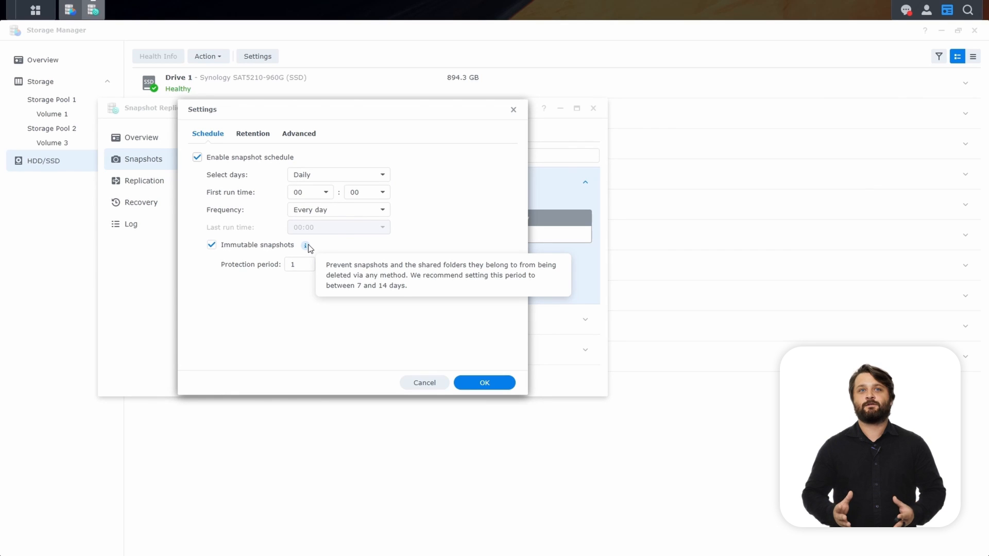
double_click(297, 265)
type("14")
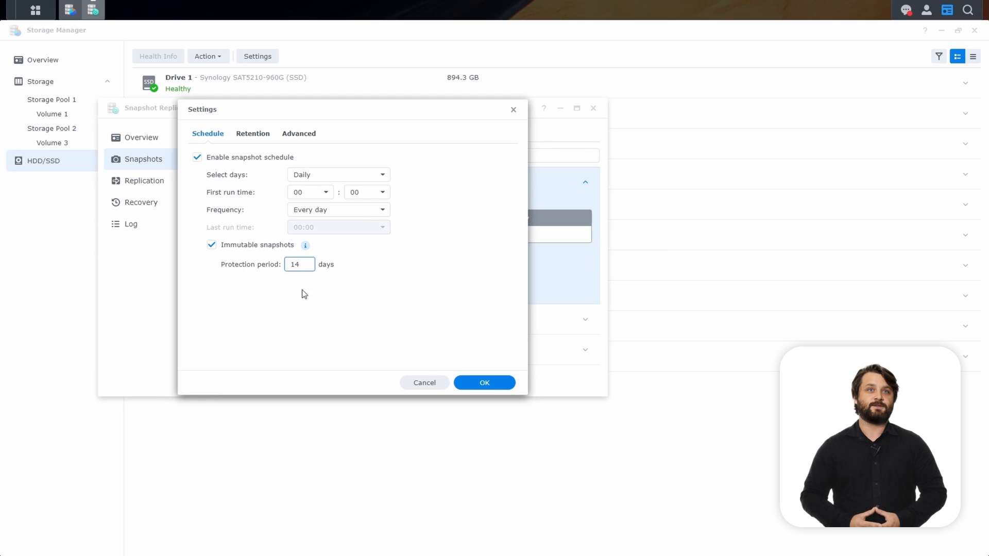
left_click(472, 386)
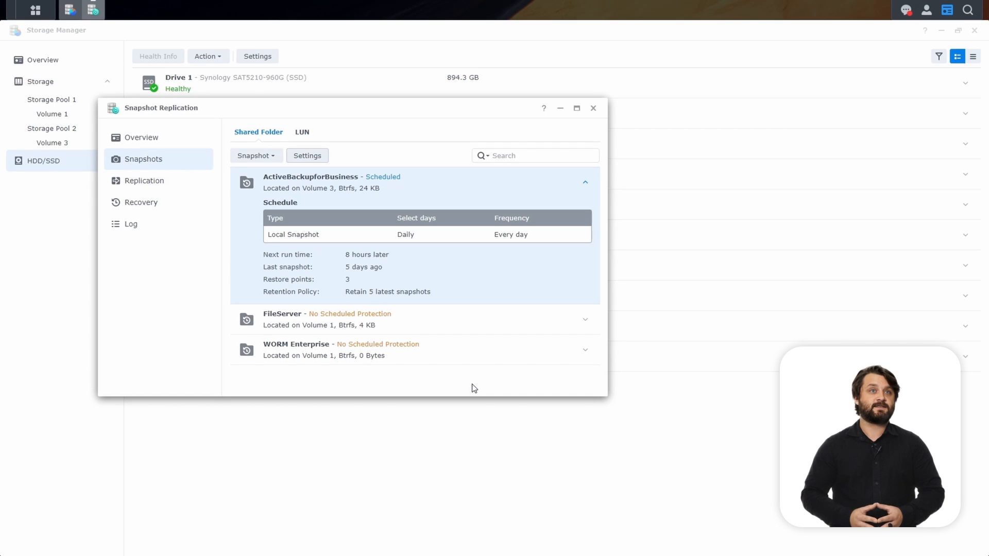
Check the shared folder replication tasks in Snapshot Replication and close the application
left_click(442, 329)
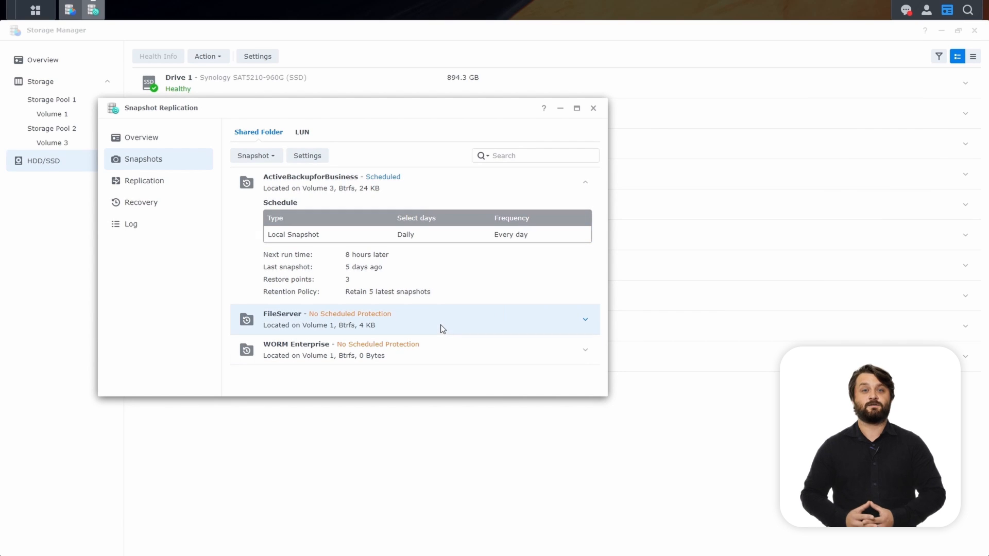
left_click(210, 182)
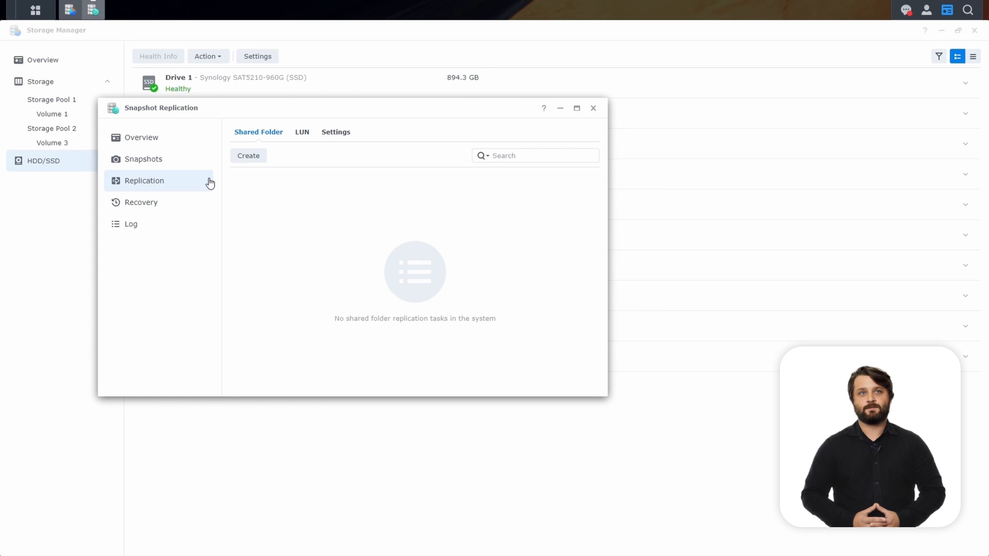
left_click(593, 108)
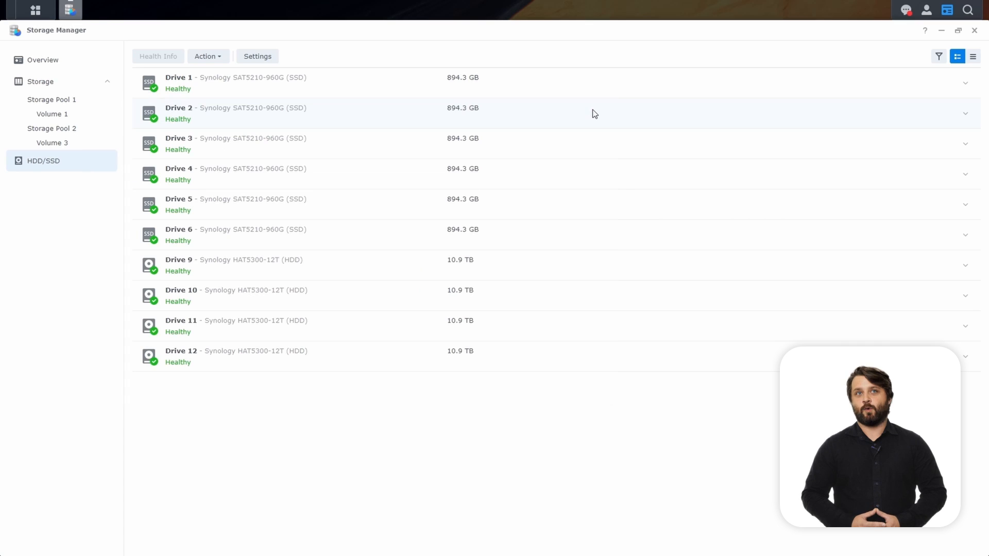
Open Hyper Backup, choose Folders and Packages as the backup type, and examine the available backup destinations
left_click(48, 18)
left_click(791, 261)
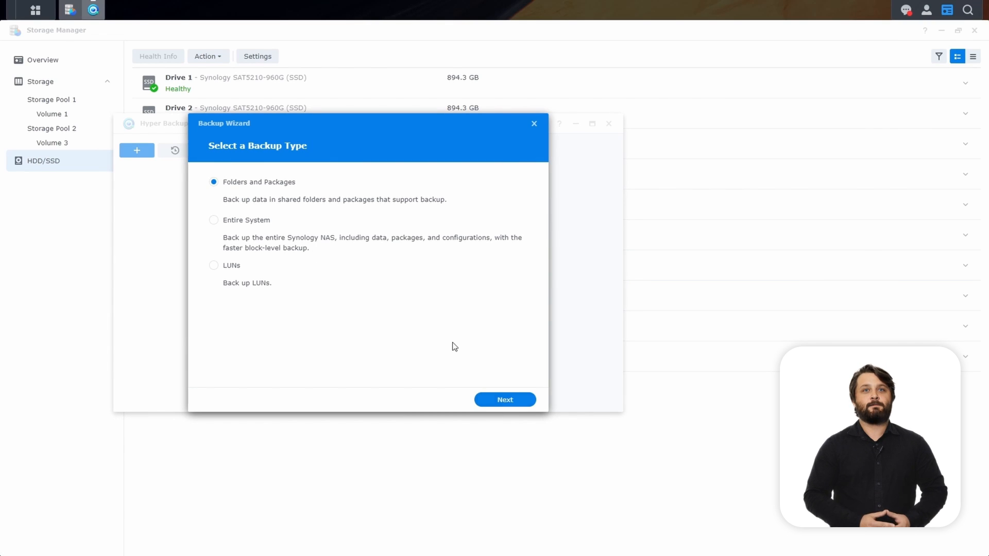
left_click(505, 401)
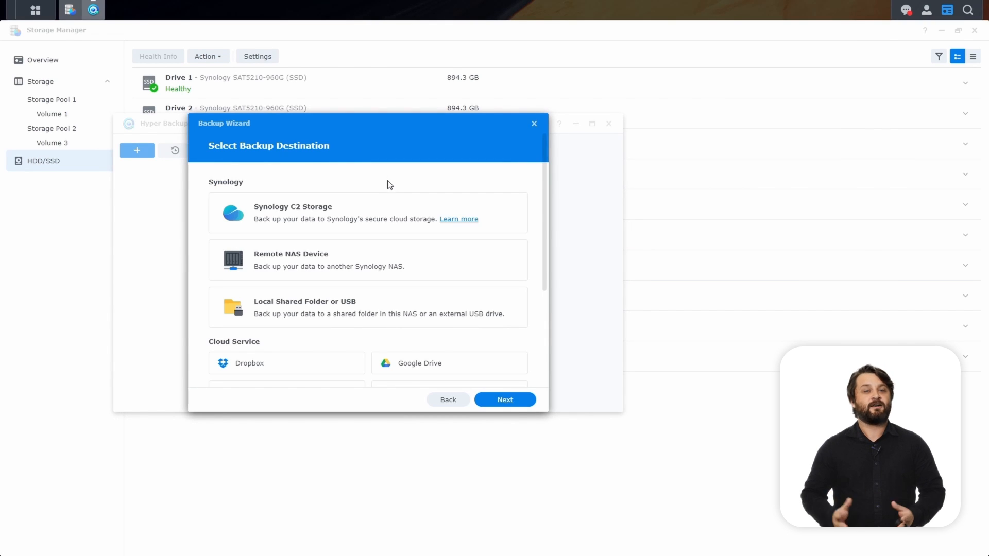
scroll(400, 235, "down", 2)
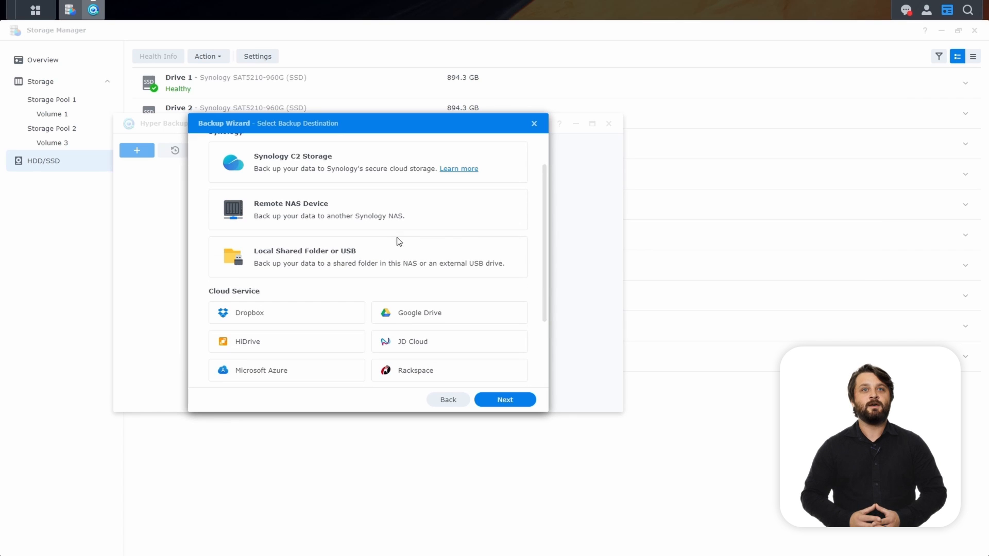
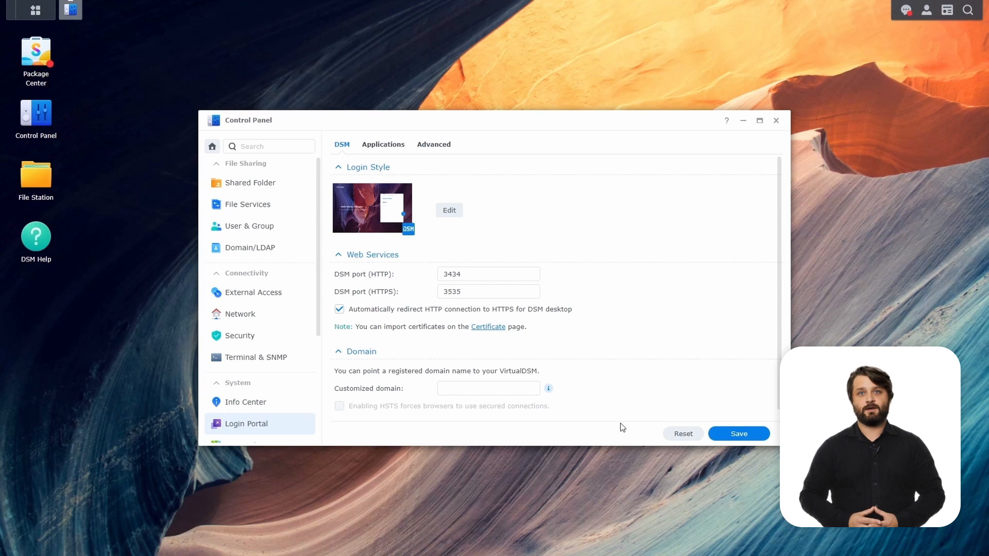
Open File Station's login settings in the Login Portal applications and set its customized HTTPS port to 7001
left_click(398, 146)
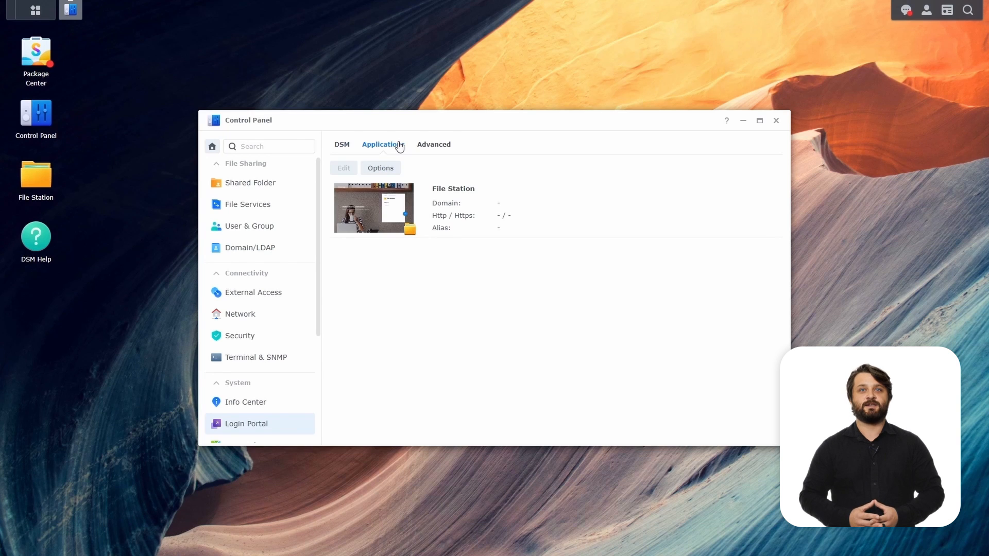
left_click(399, 211)
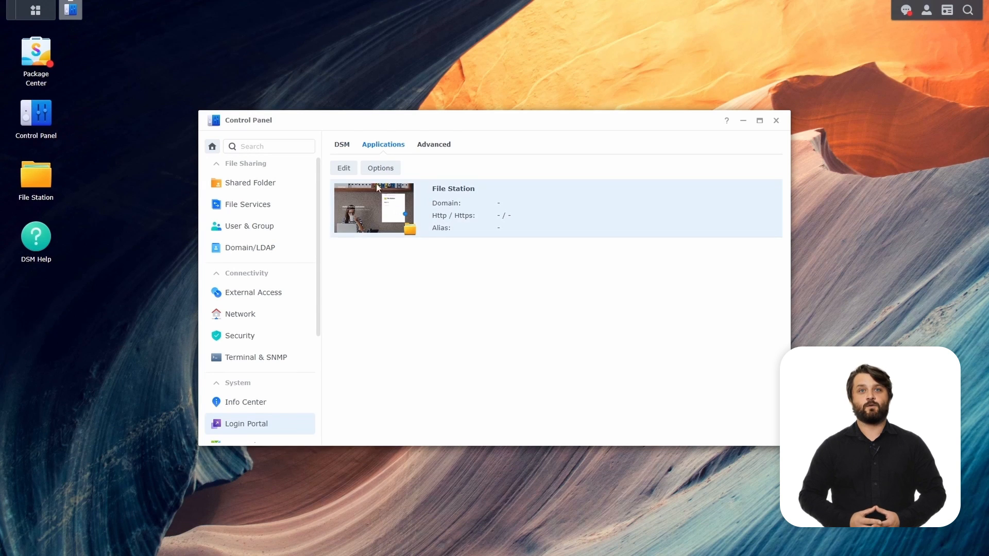
left_click(343, 167)
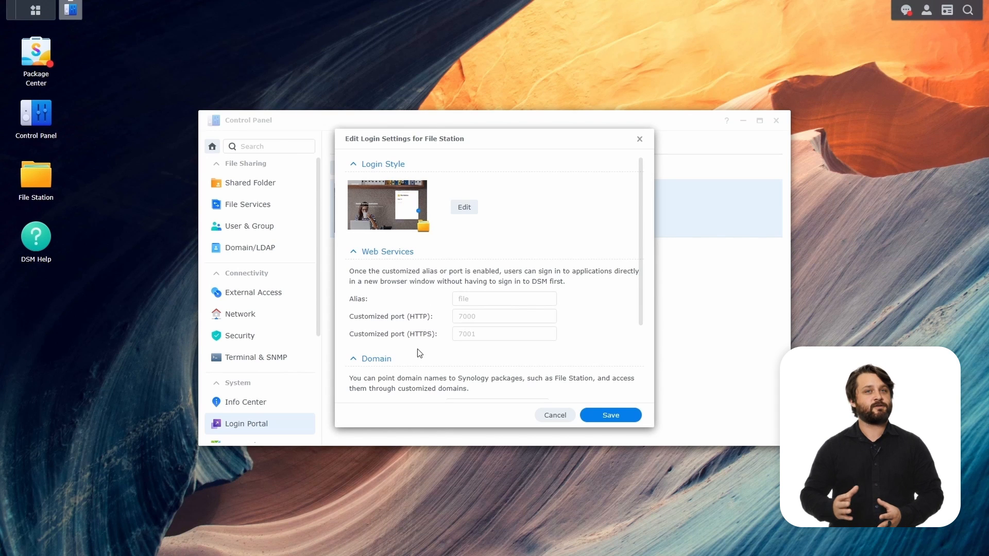
left_click(466, 315)
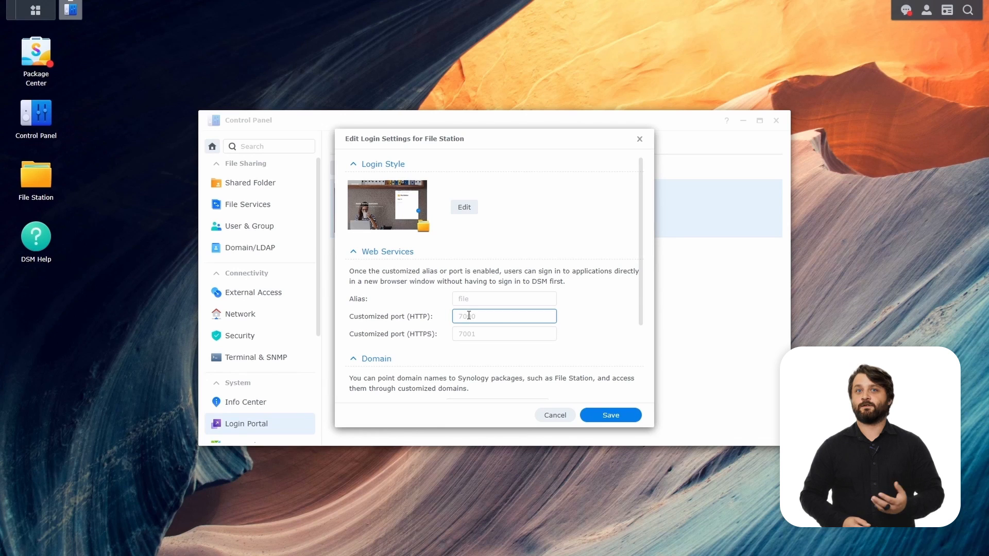
left_click(483, 332)
type("7001")
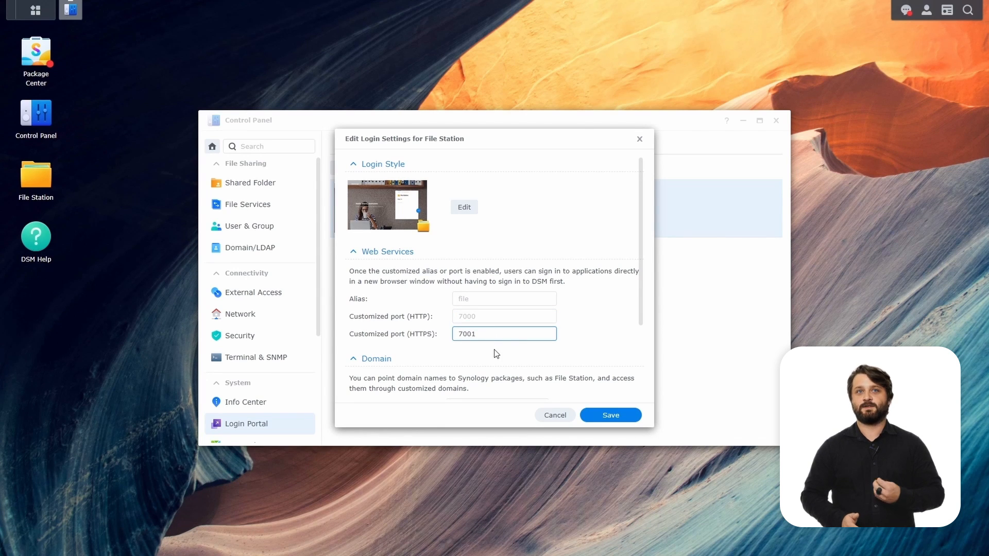
left_click(495, 301)
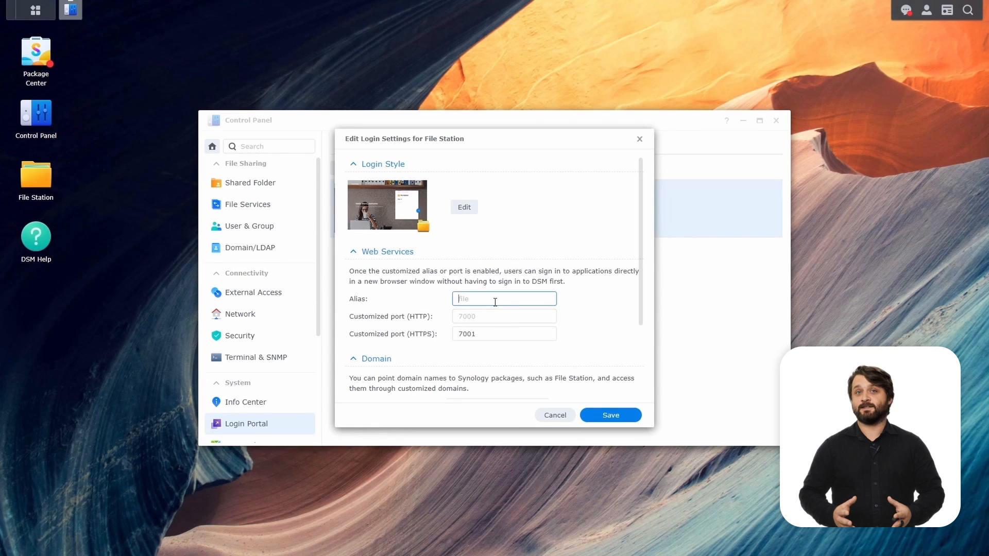
type("file")
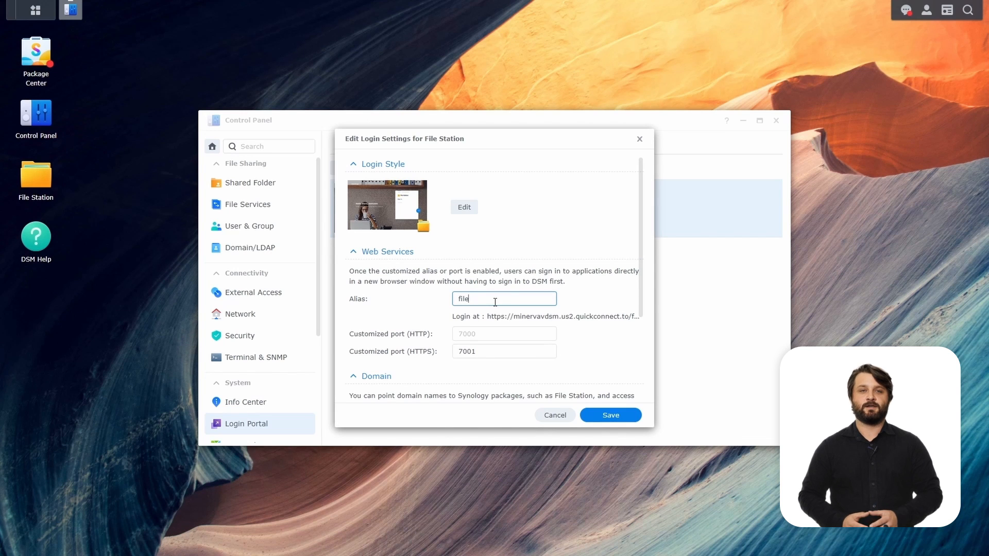
key("BackSpace")
key("BackSpace")
key("BackSpace")
key("BackSpace")
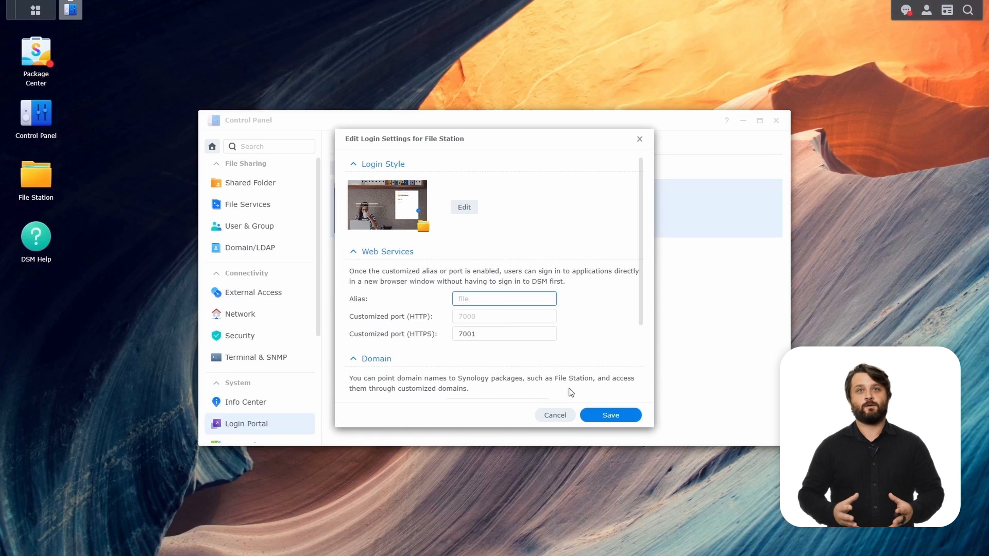
Save File Station's login settings and go to the Security settings, discarding the pending Login Portal changes
left_click(596, 416)
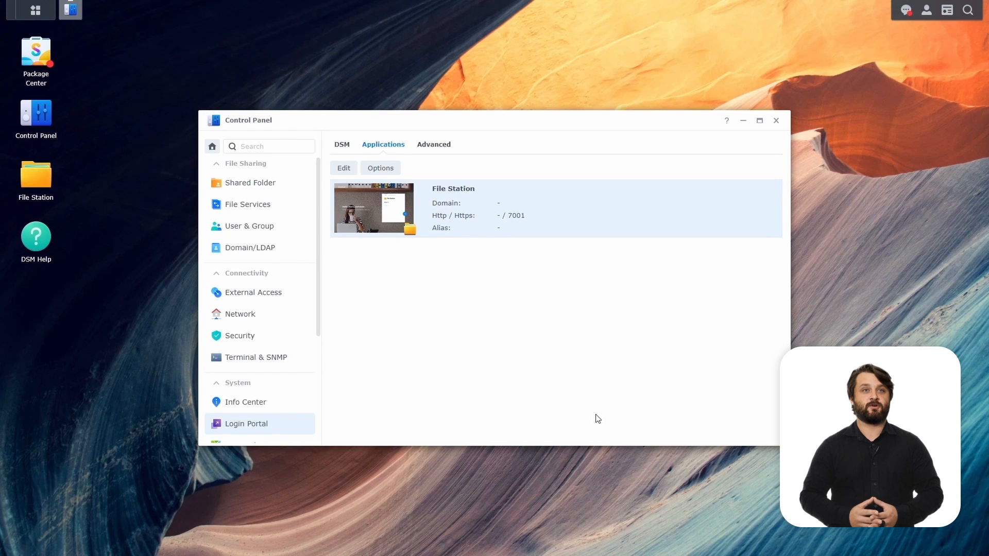
left_click(244, 336)
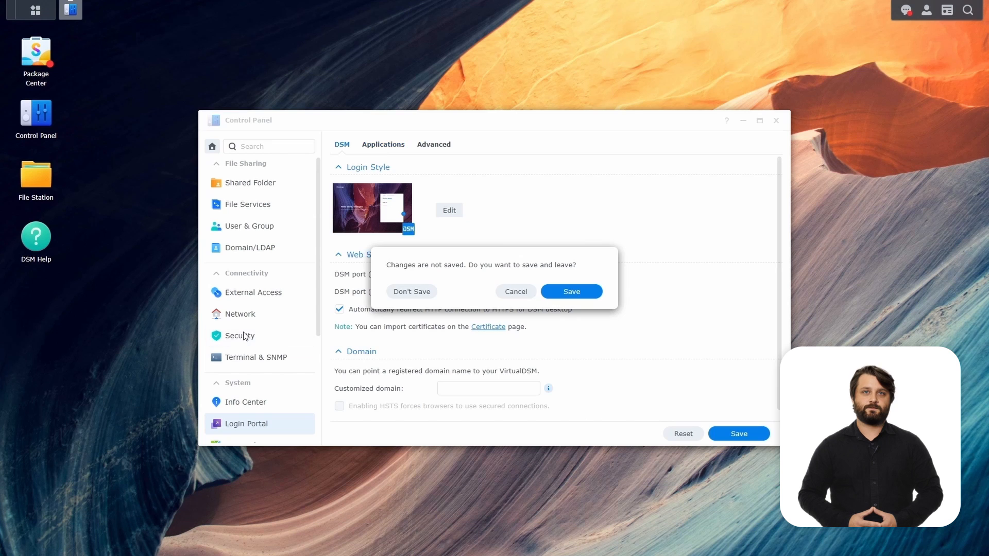
left_click(392, 293)
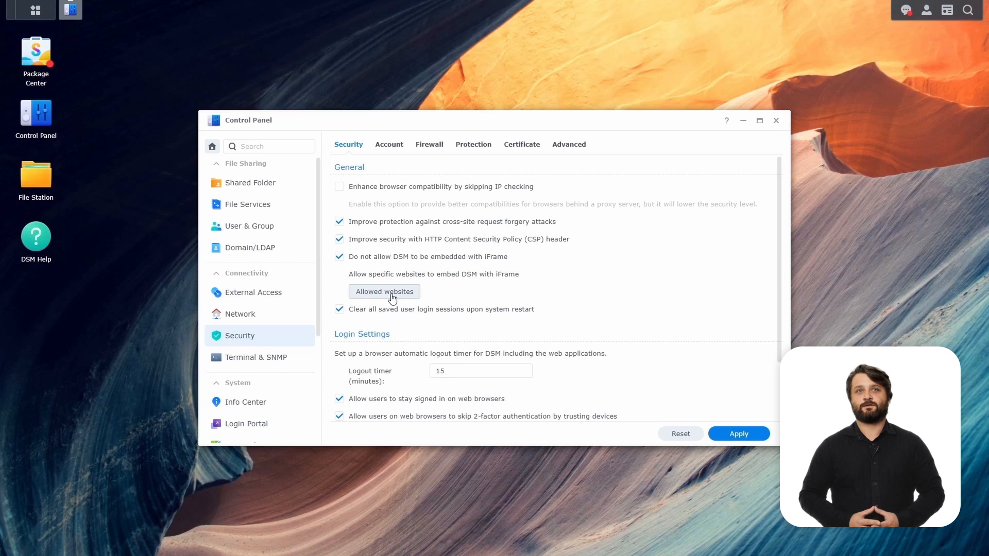
Enable Account Protection in the account security settings and review the limits for untrusted and trusted clients
left_click(387, 147)
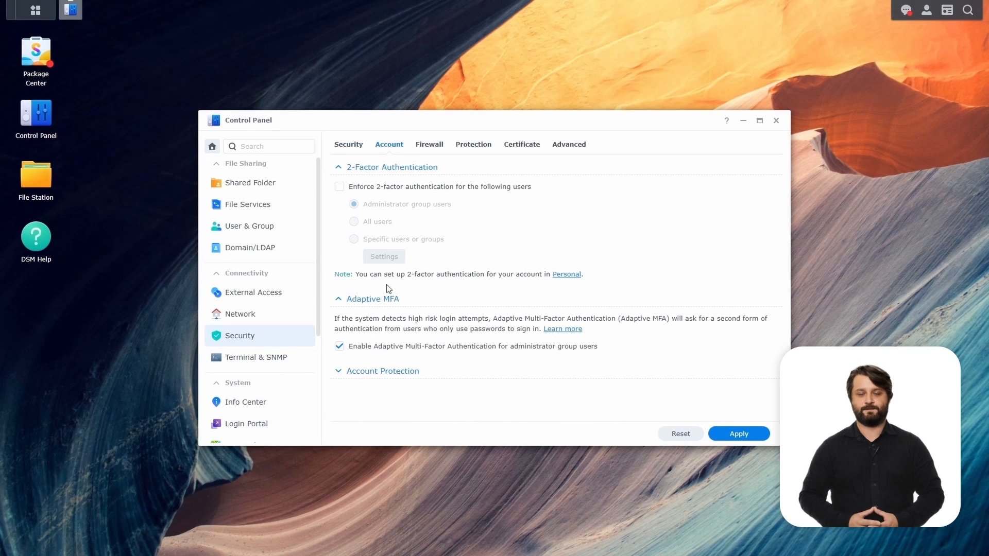
left_click(389, 371)
scroll(390, 376, "down", 2)
scroll(389, 376, "down", 2)
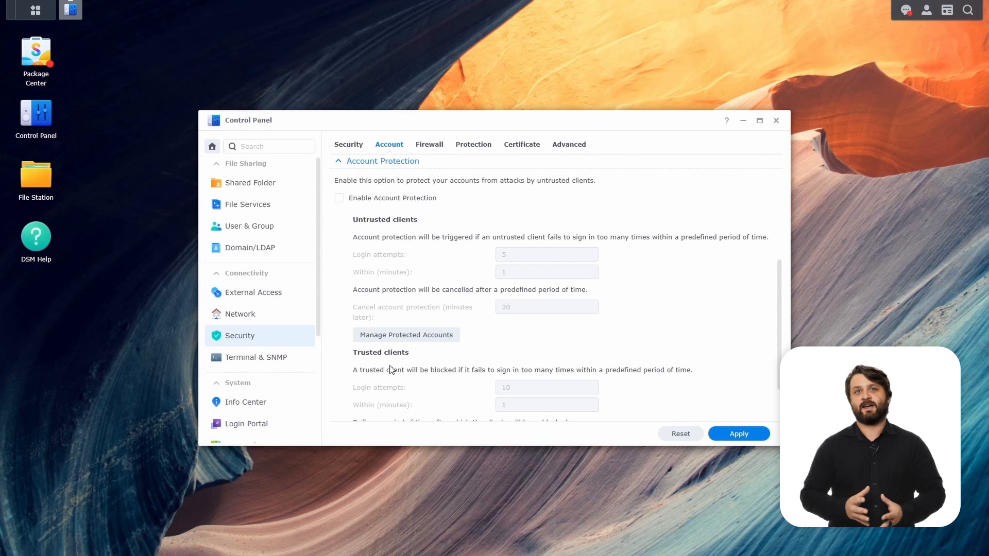
left_click(412, 202)
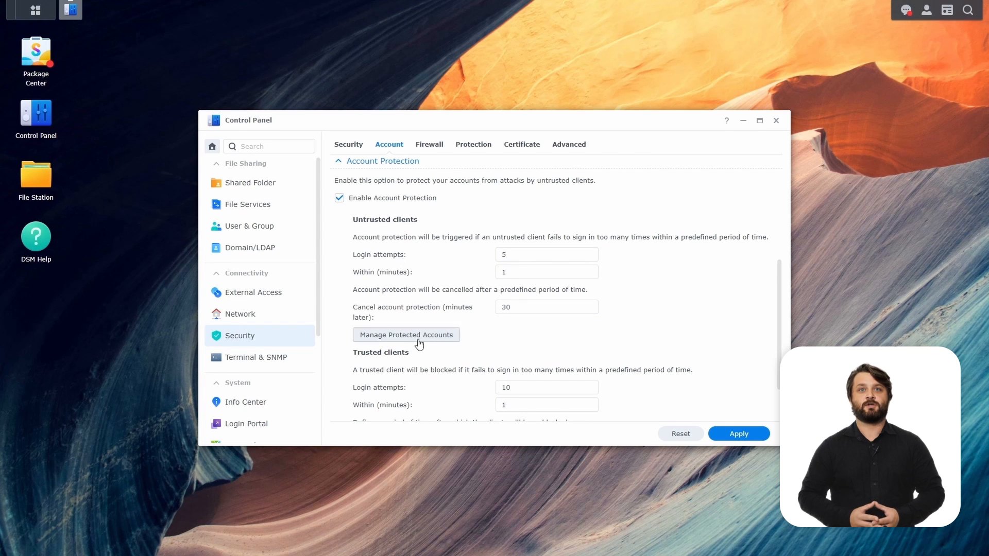
scroll(425, 364, "down", 1)
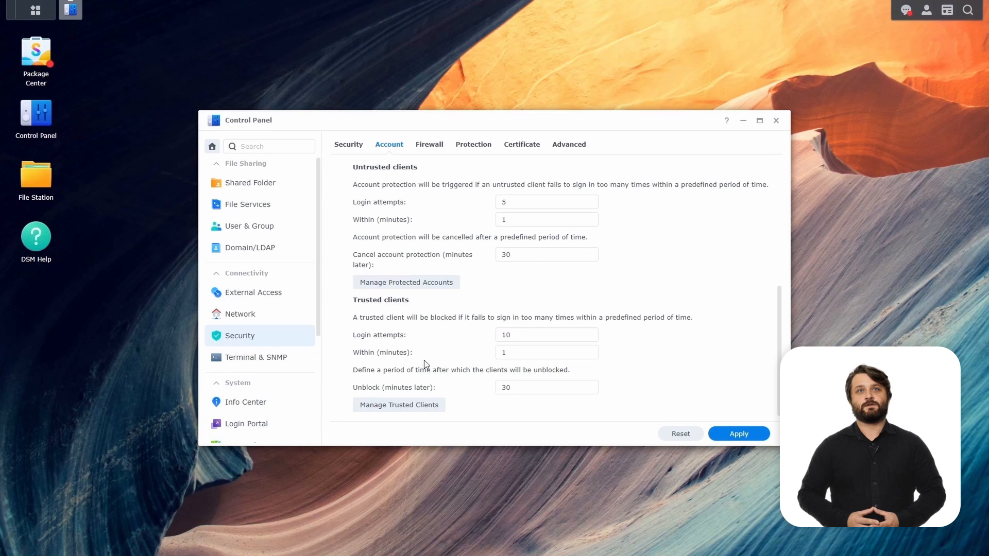
Enable the firewall and set the default profile to deny access on LAN 1 if no rules are matched
left_click(429, 146)
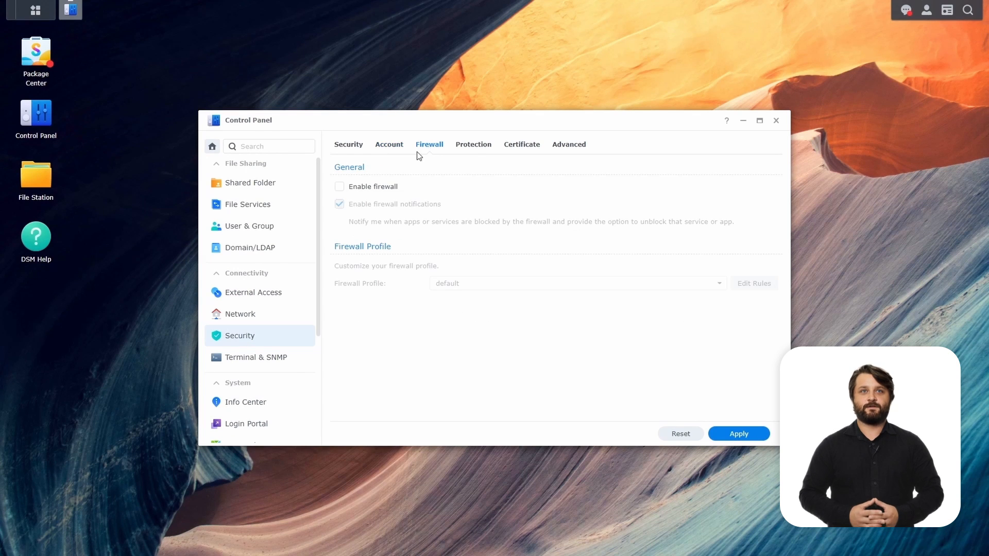
left_click(390, 190)
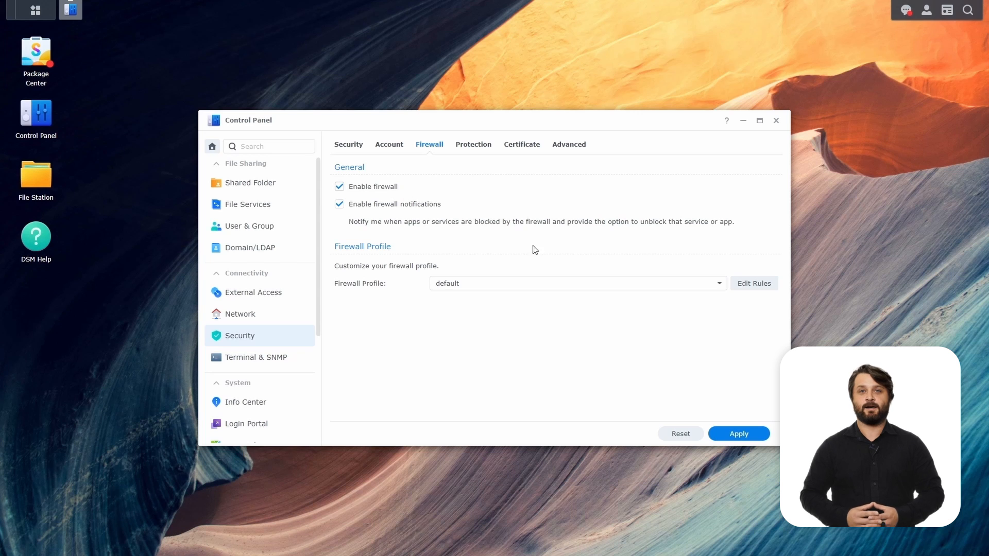
left_click(737, 286)
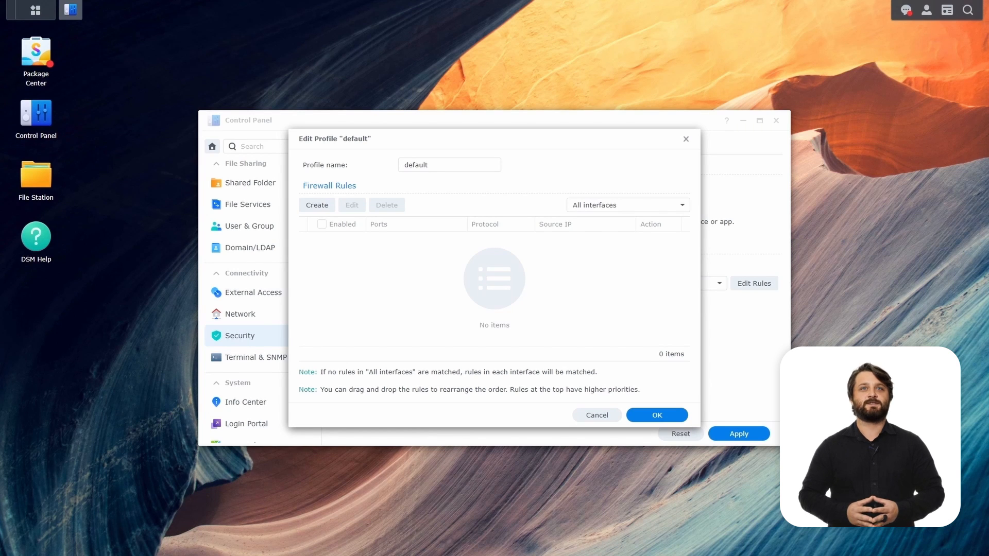
left_click(655, 207)
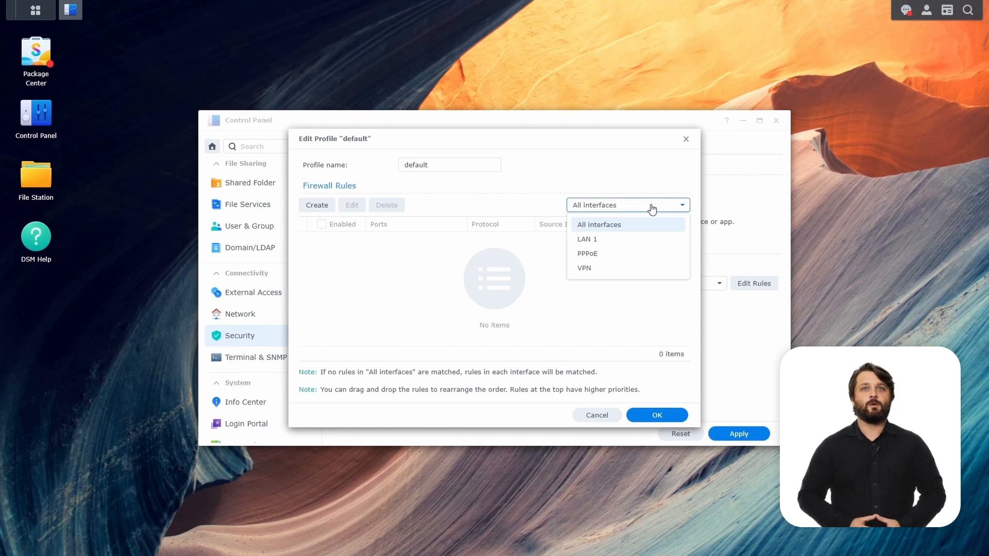
left_click(649, 247)
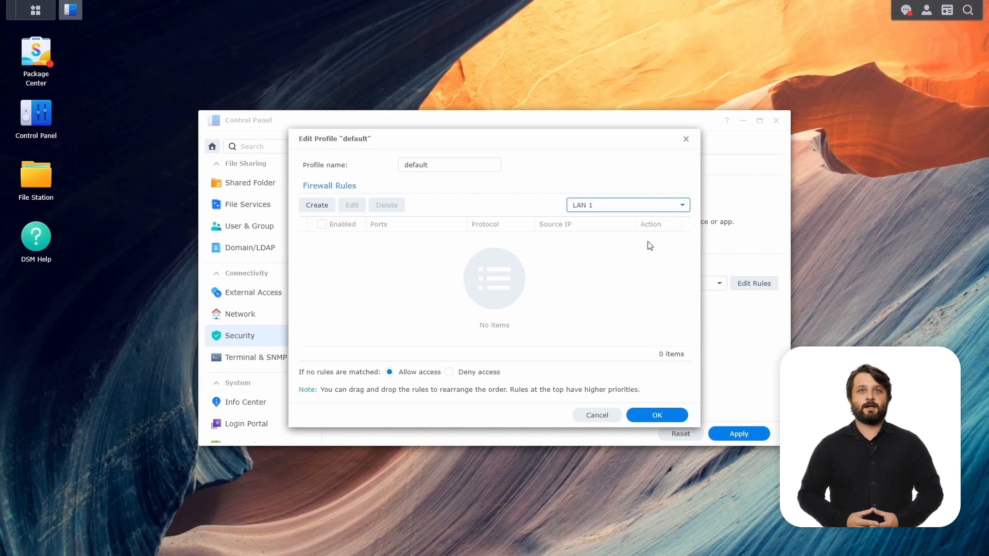
left_click(464, 374)
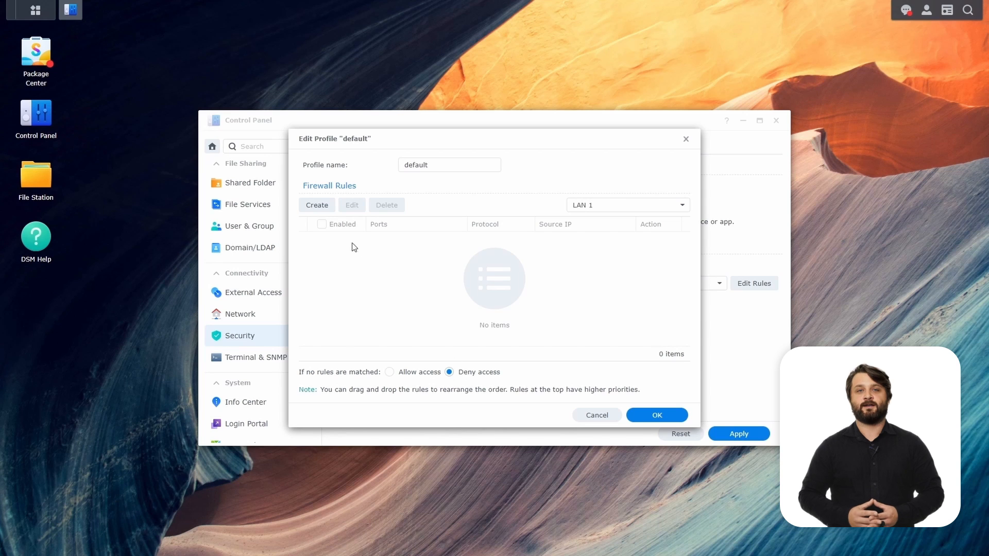
Start a LAN 1 firewall rule for the built-in applications Management UI DSM (HTTPS) on port 5001 and Windows file server (CIFS)
left_click(319, 205)
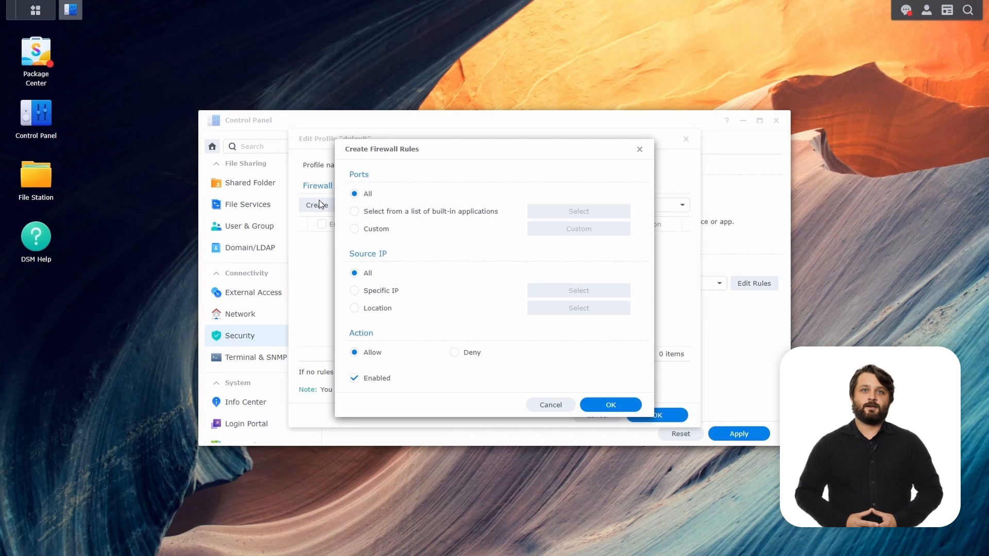
left_click(383, 212)
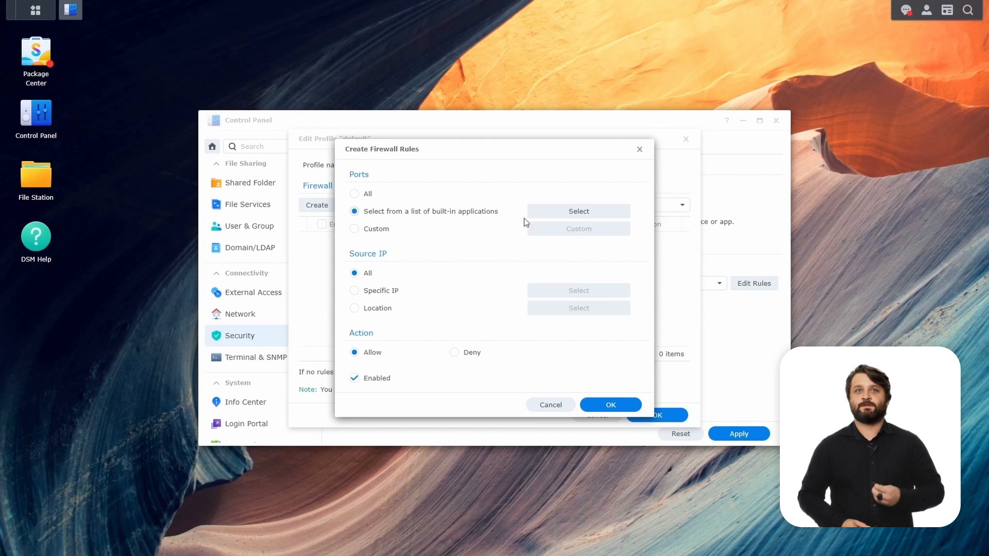
left_click(551, 213)
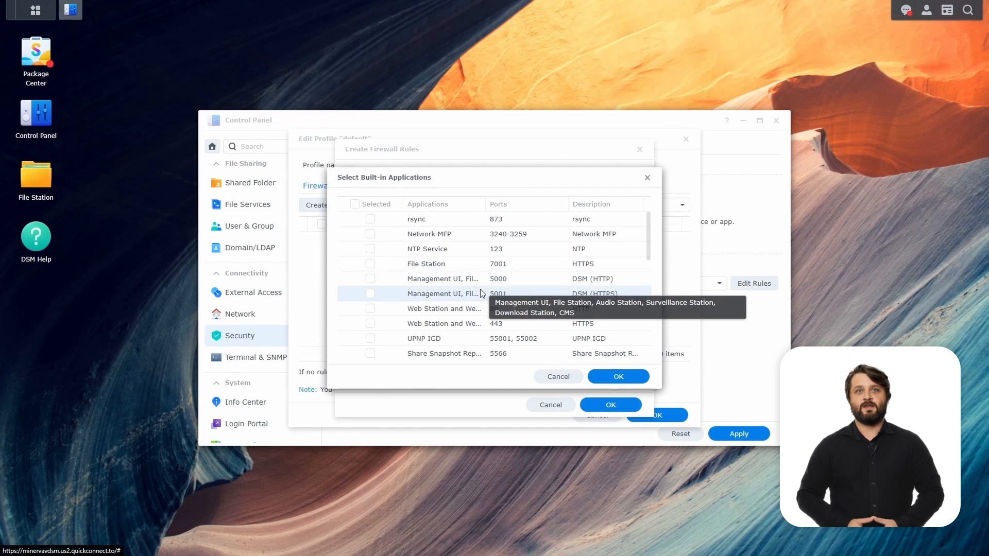
left_click(370, 294)
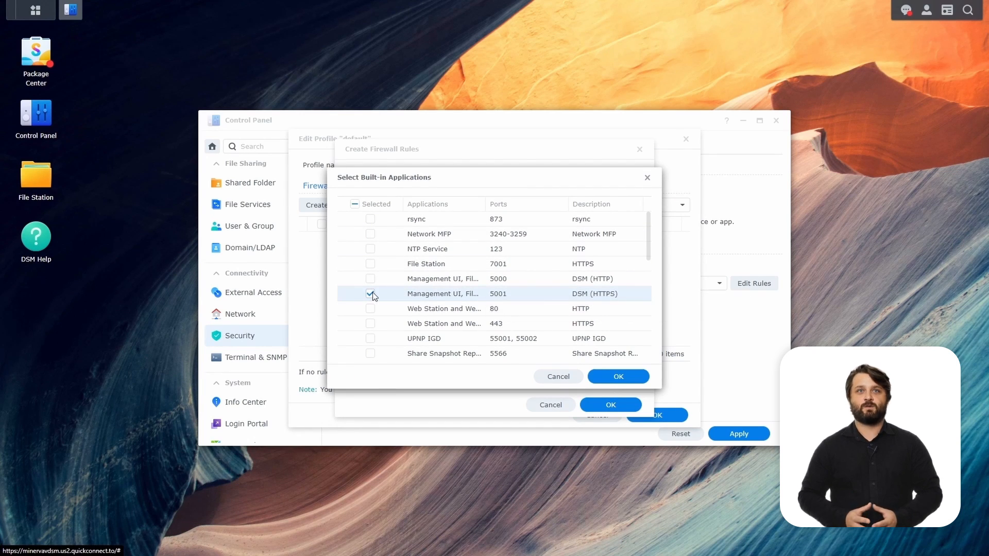
scroll(373, 292, "down", 2)
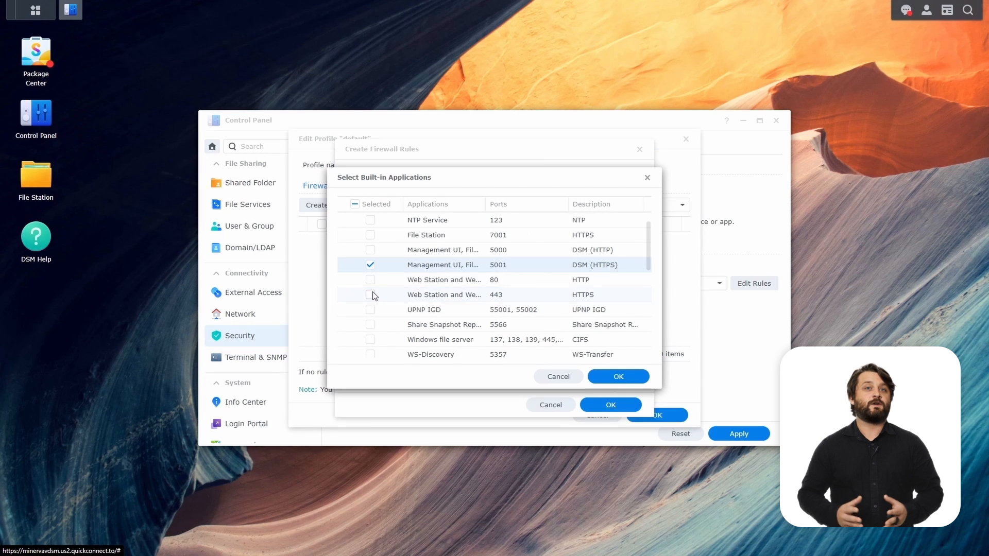
left_click(370, 311)
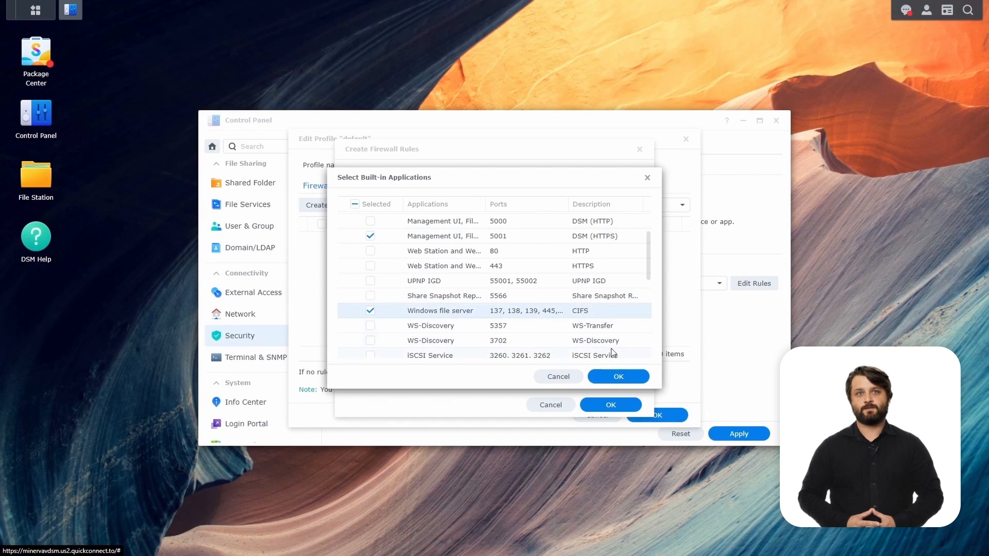
left_click(618, 378)
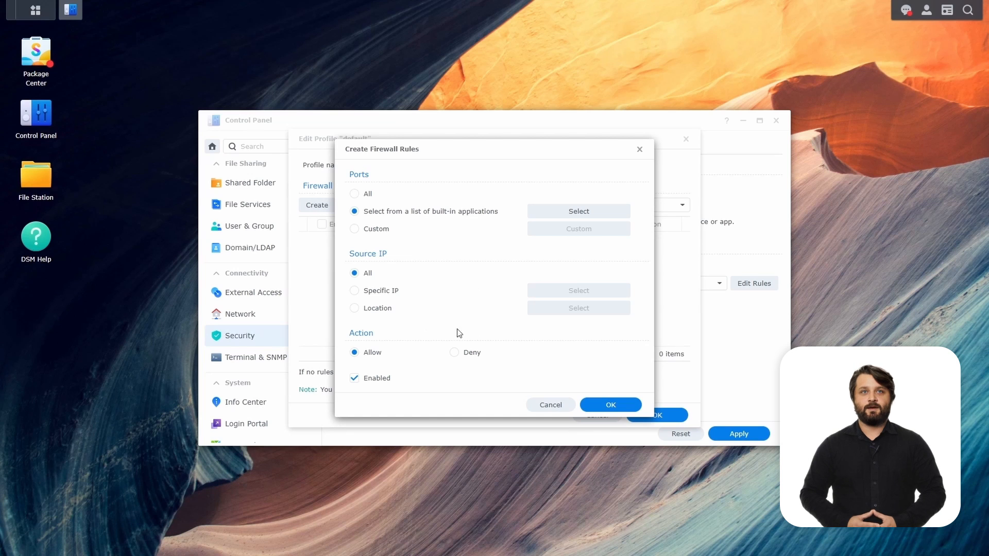
Examine the countries available for restricting the rule's source by location, and close the list without selecting any
left_click(396, 296)
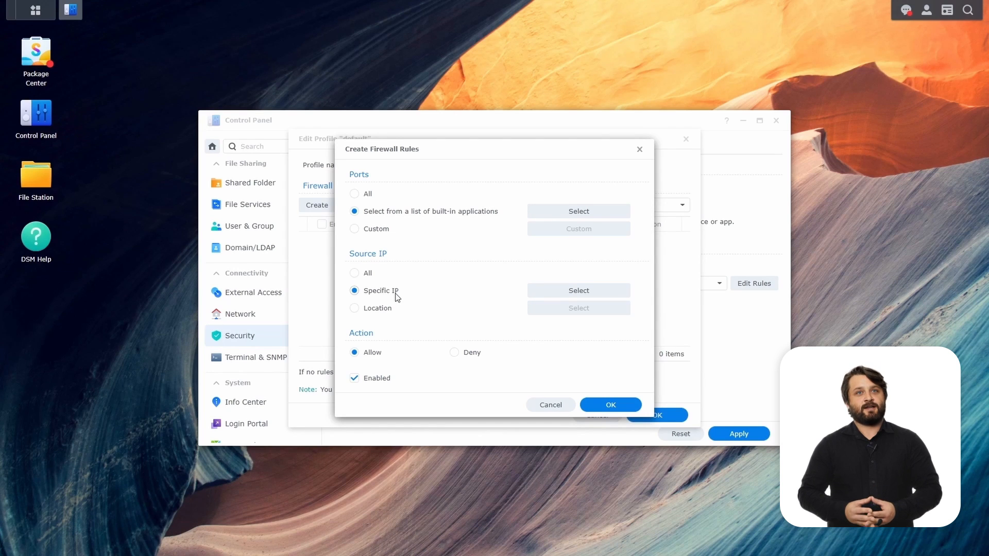
left_click(394, 311)
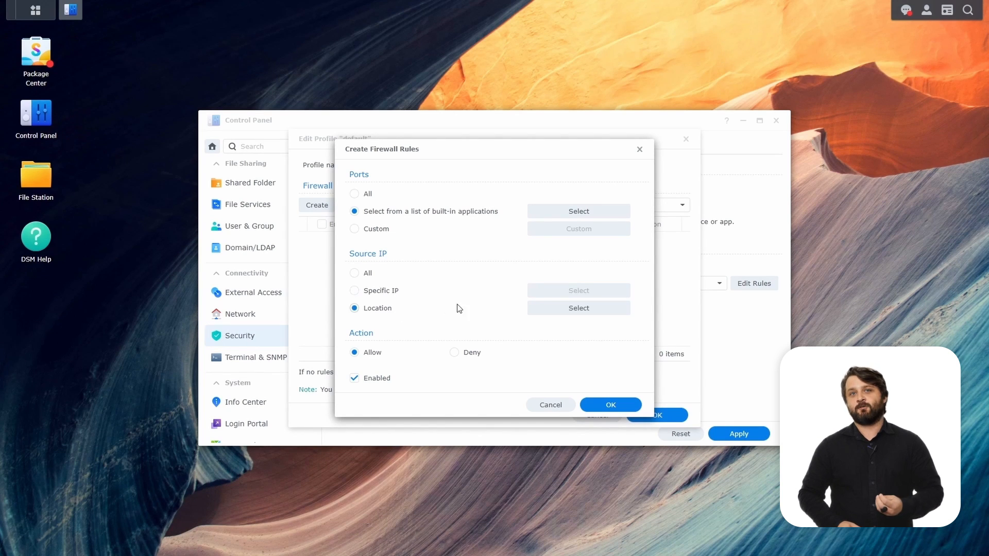
left_click(546, 311)
scroll(541, 309, "down", 8)
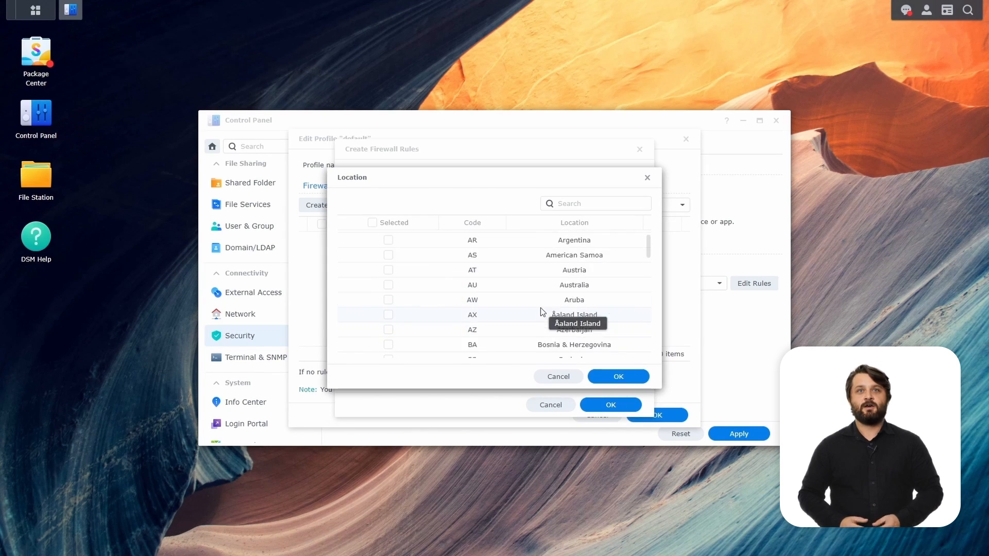
scroll(539, 311, "down", 15)
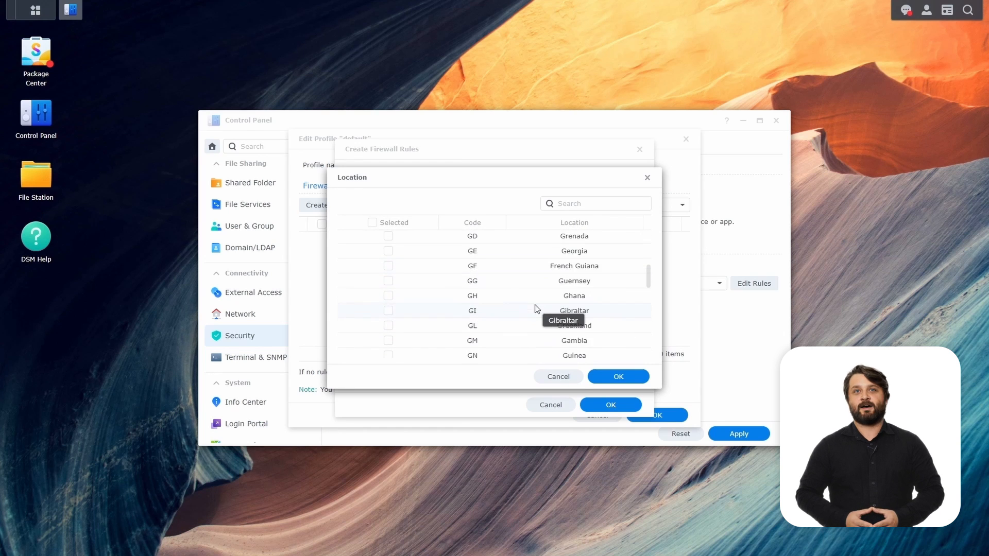
scroll(536, 309, "down", 3)
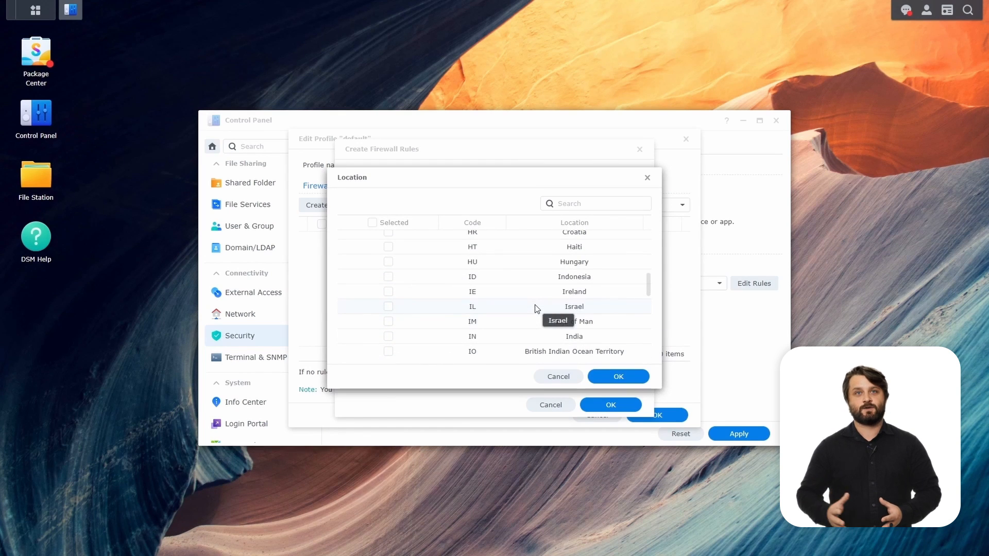
left_click(649, 180)
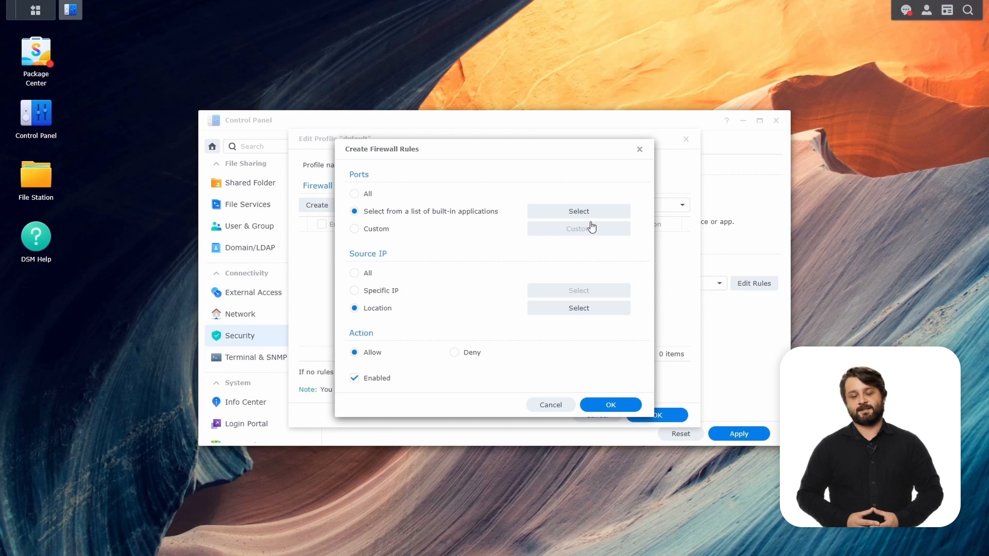
Limit the allow rule's source to the single host 10.5.1.88, and save the rule and the default firewall profile
left_click(396, 293)
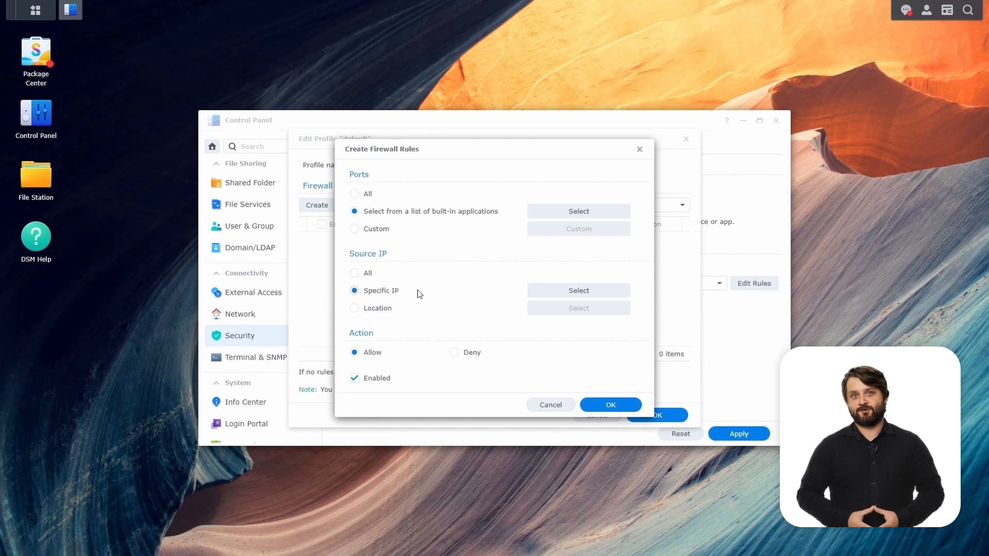
left_click(571, 290)
left_click(558, 243)
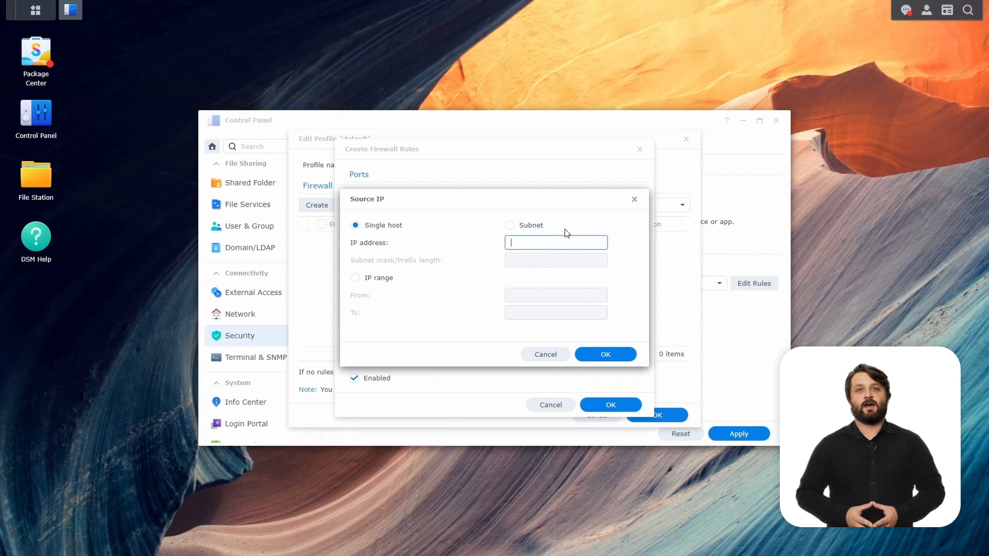
type("10.")
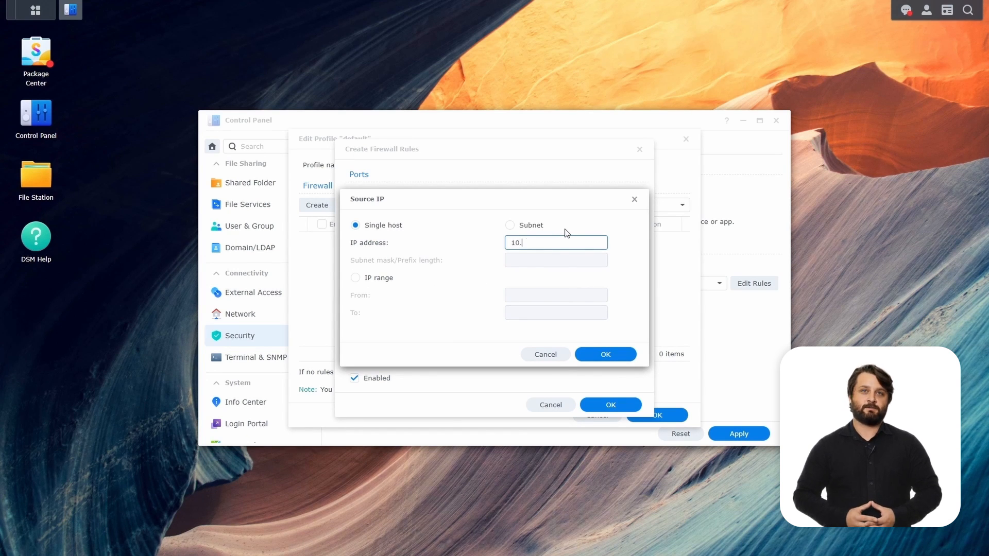
type("5.1.88")
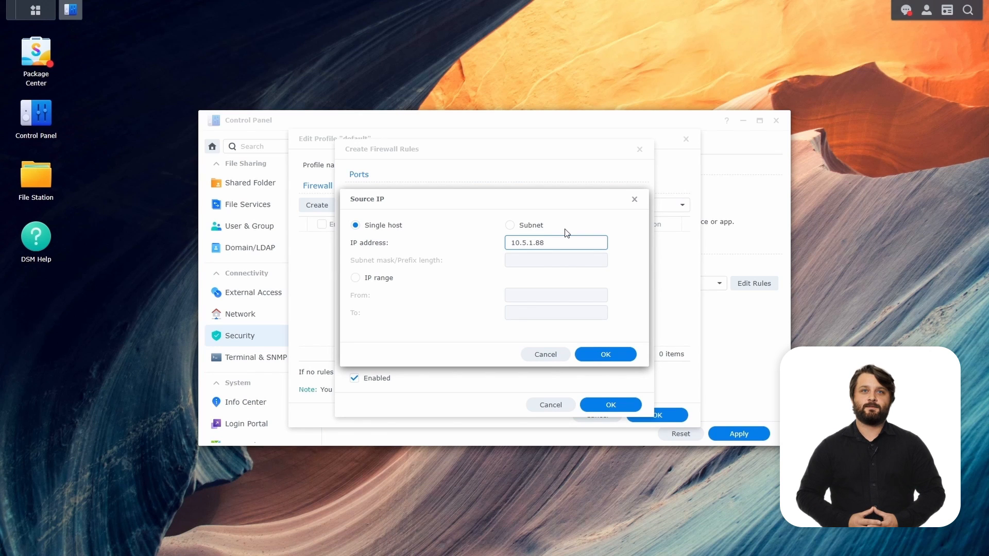
left_click(626, 355)
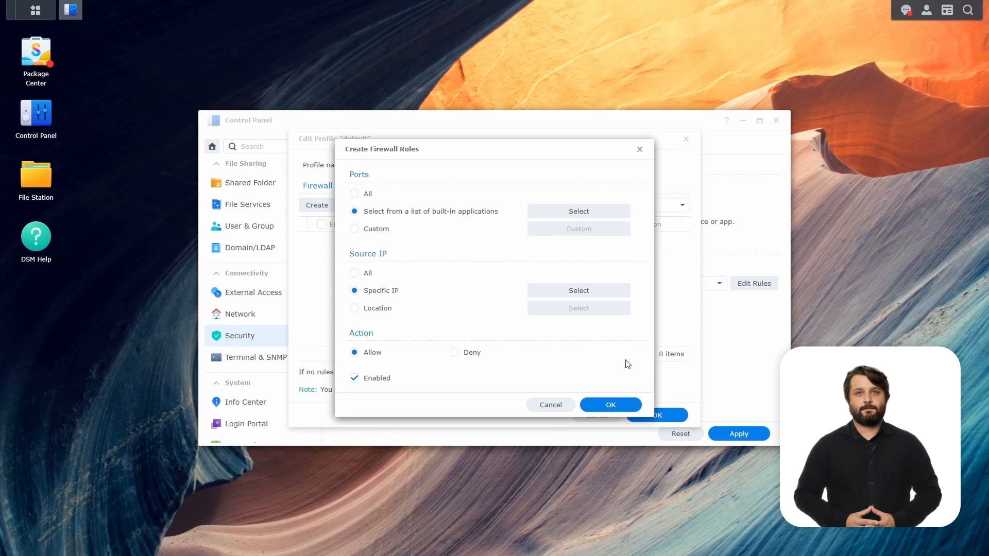
left_click(617, 407)
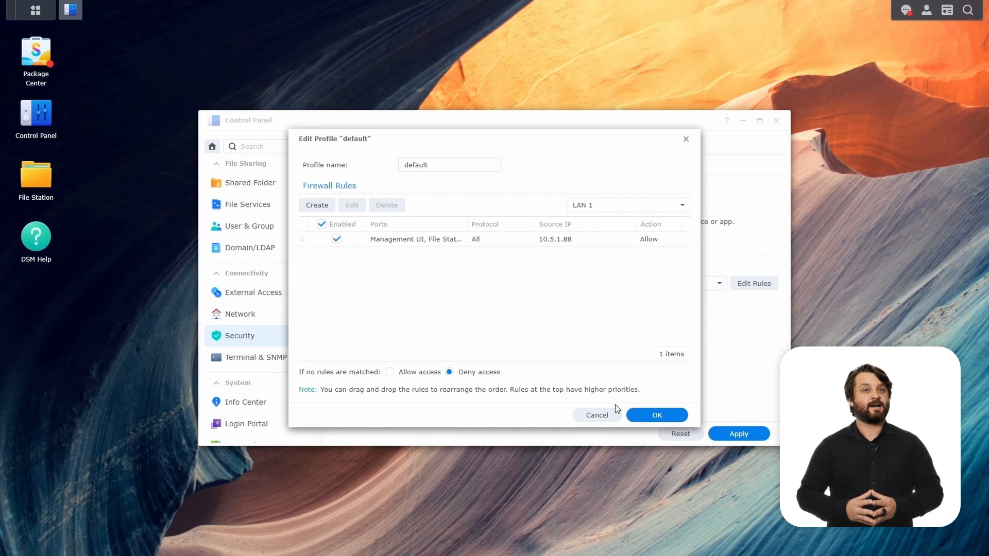
left_click(649, 413)
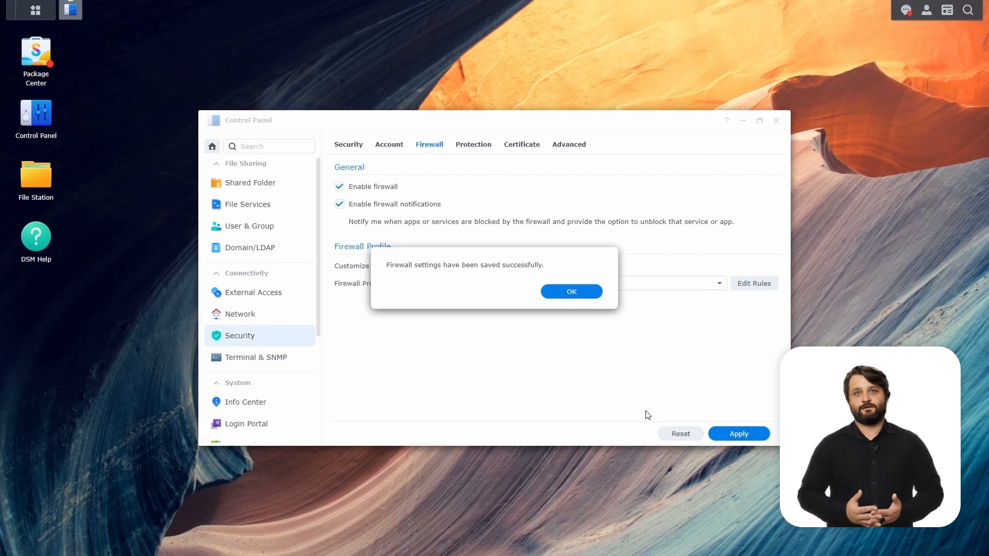
left_click(590, 294)
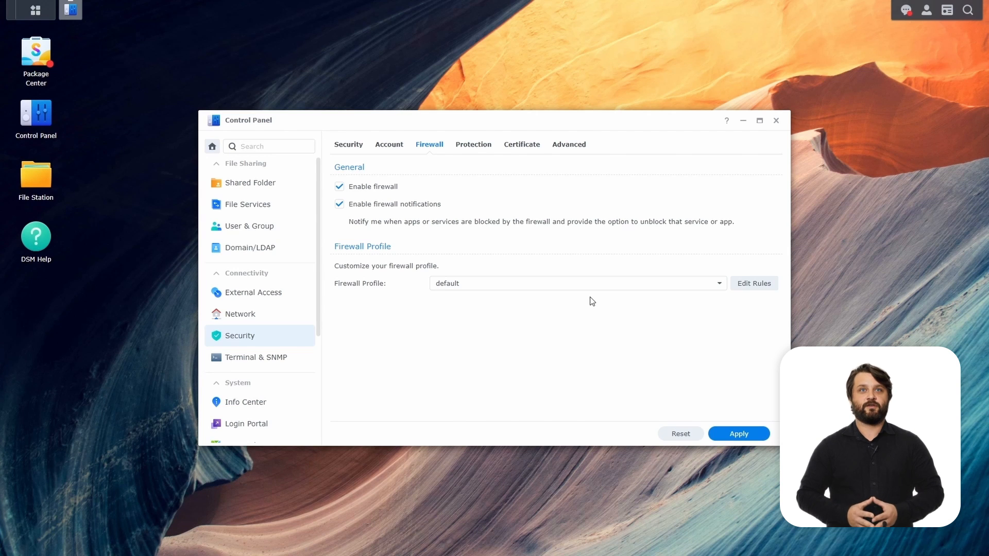
Enable DoS protection for LAN 1 in the security protection settings
left_click(484, 148)
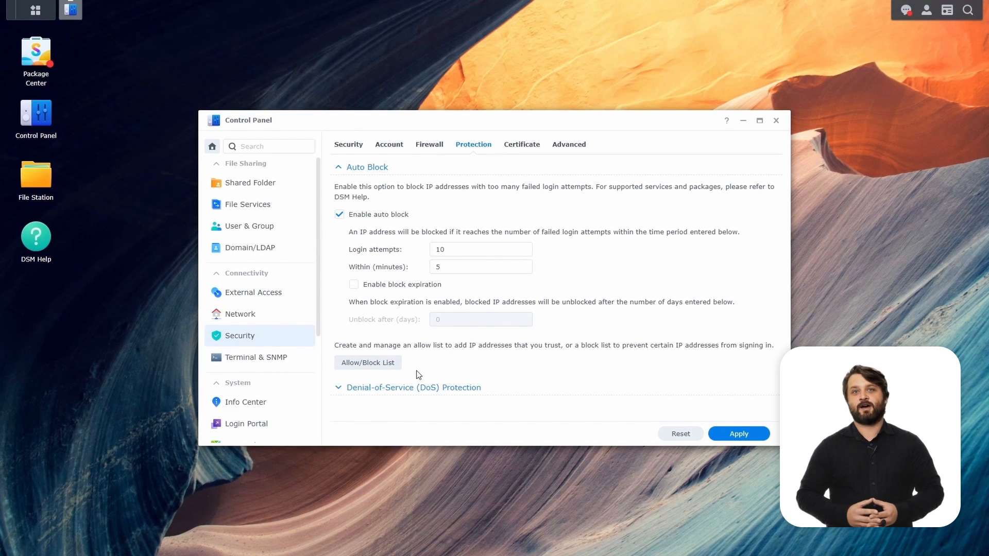
left_click(421, 388)
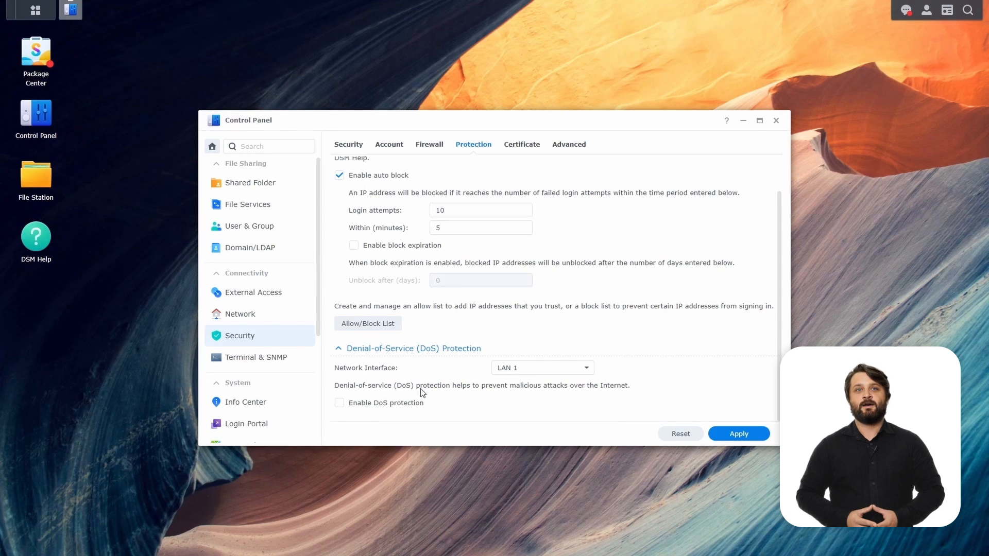
left_click(410, 405)
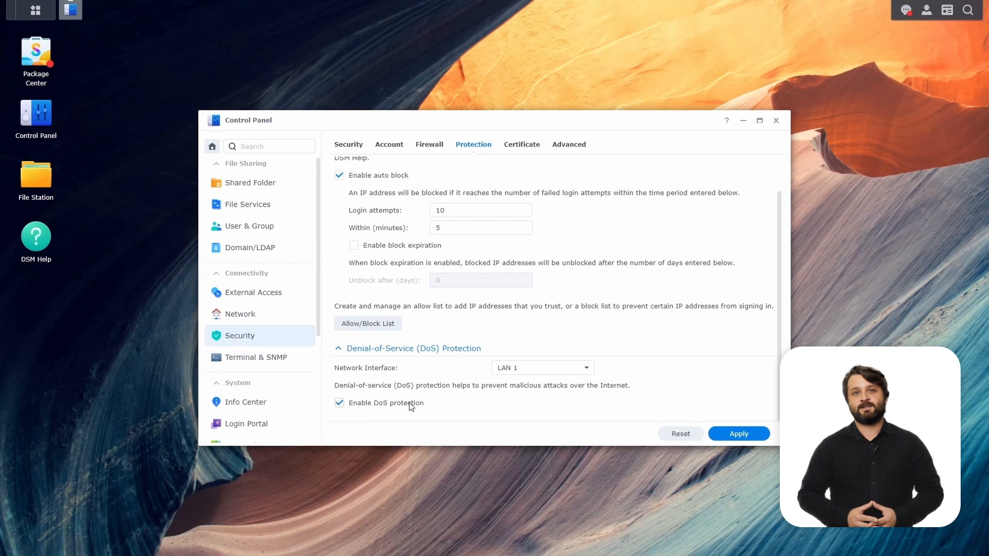
Add a new Let's Encrypt certificate for minervavdsm.synology.me with the contact email and the subject alternative name *.minervavdsm.synology.me
left_click(520, 148)
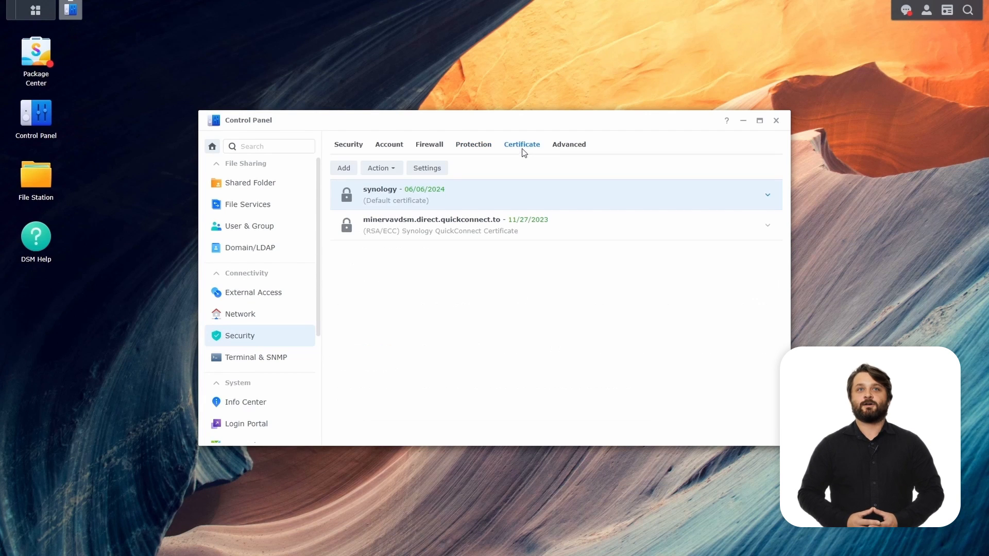
left_click(516, 238)
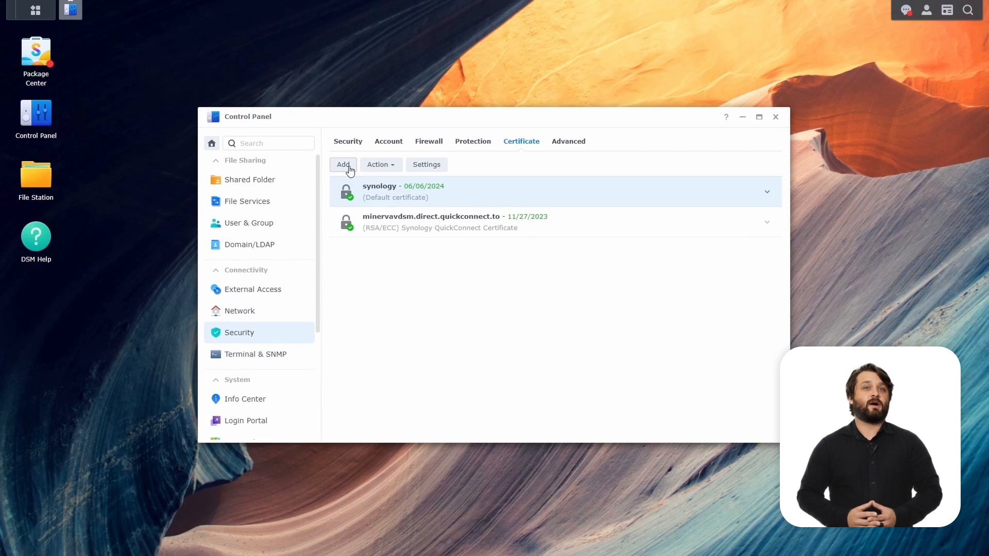
left_click(348, 166)
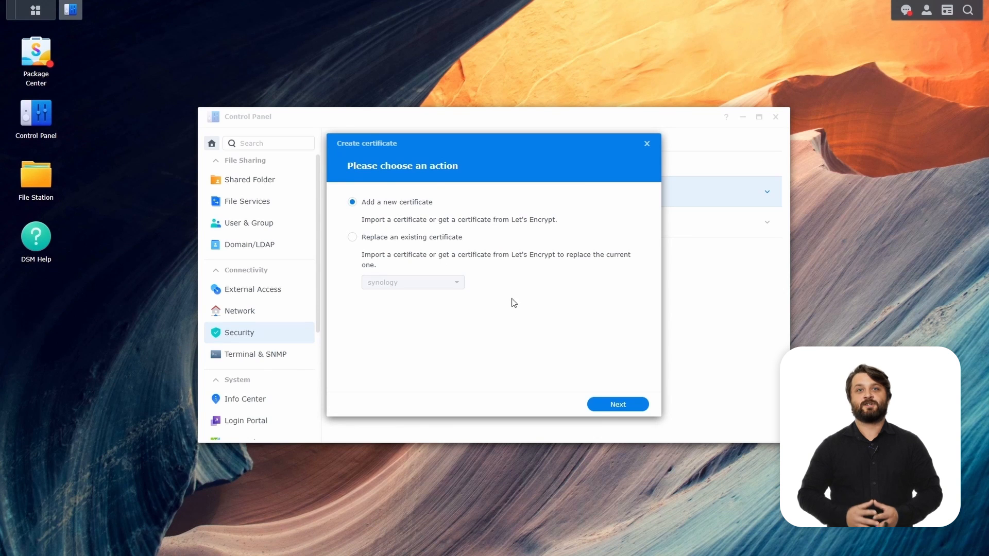
left_click(599, 408)
left_click(478, 260)
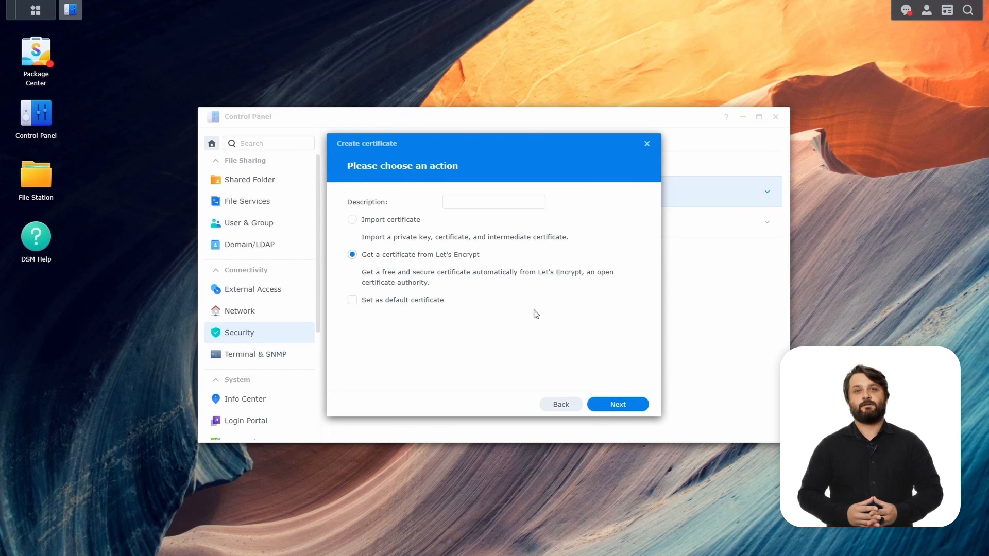
left_click(603, 405)
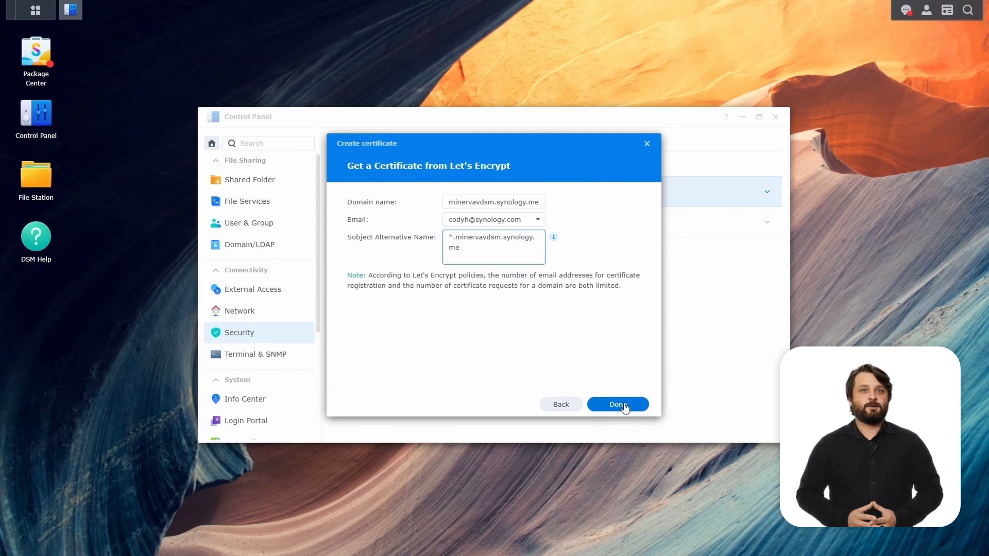
left_click(618, 404)
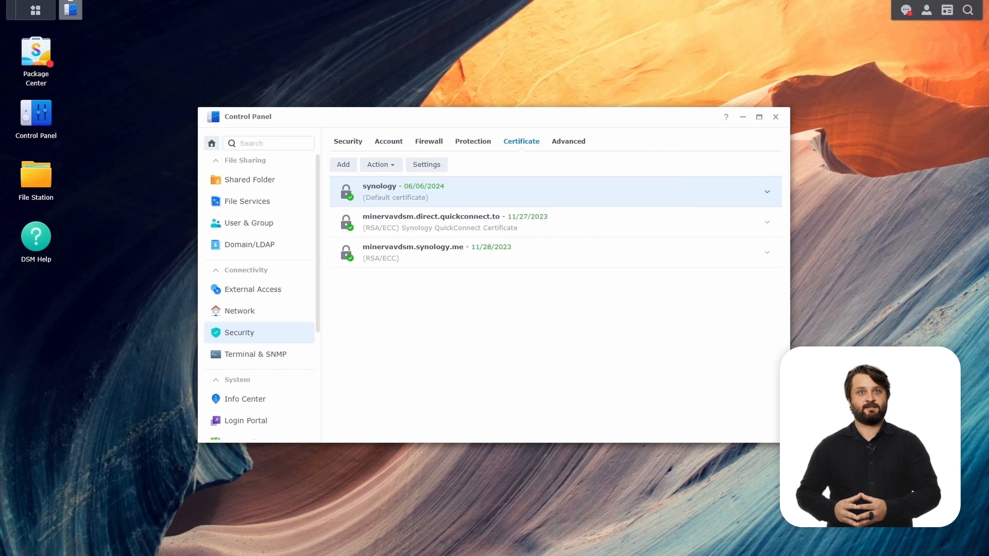
left_click(452, 263)
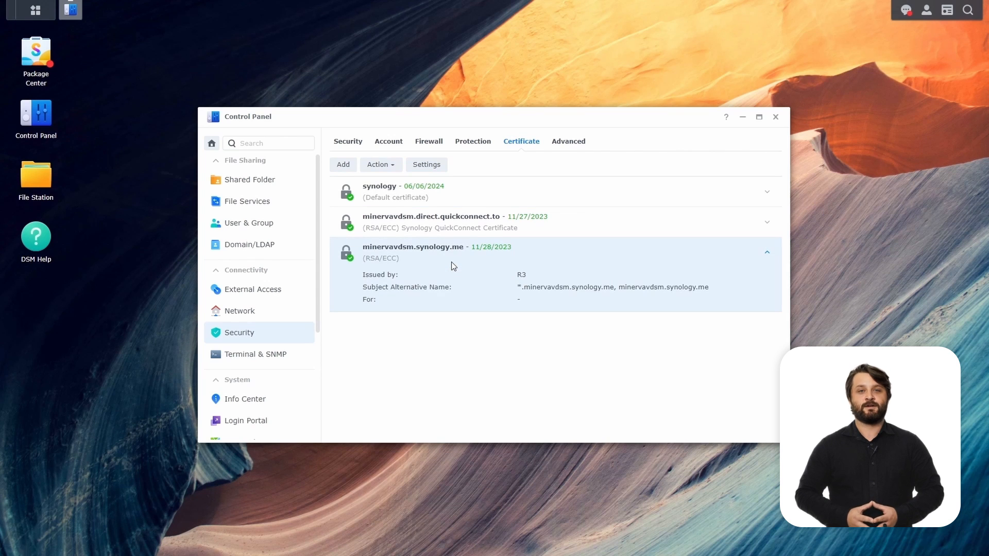
left_click(414, 166)
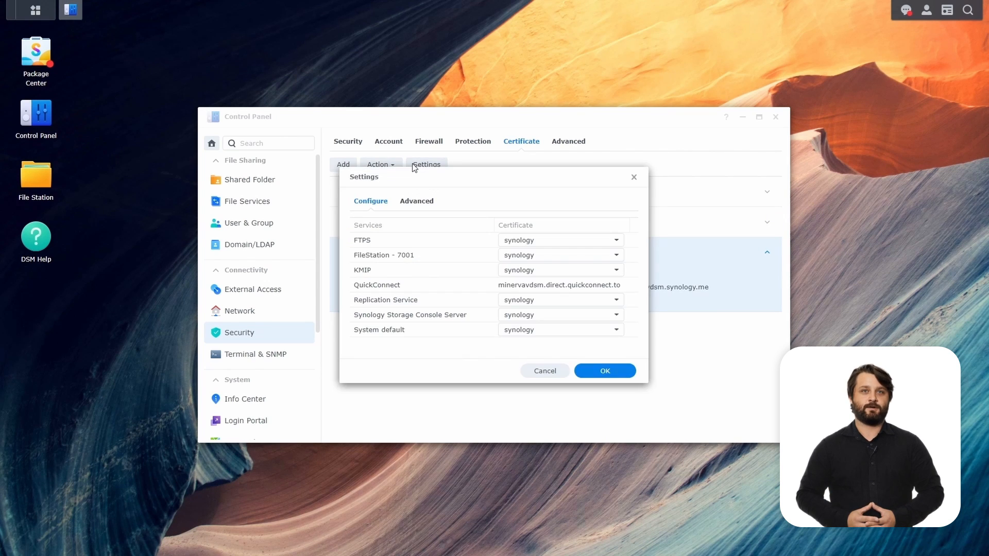
left_click(519, 332)
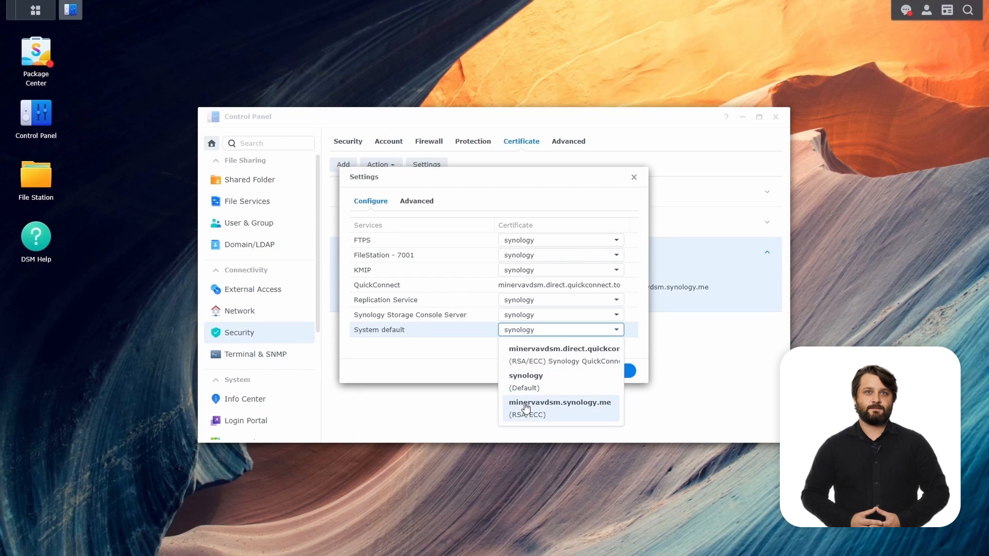
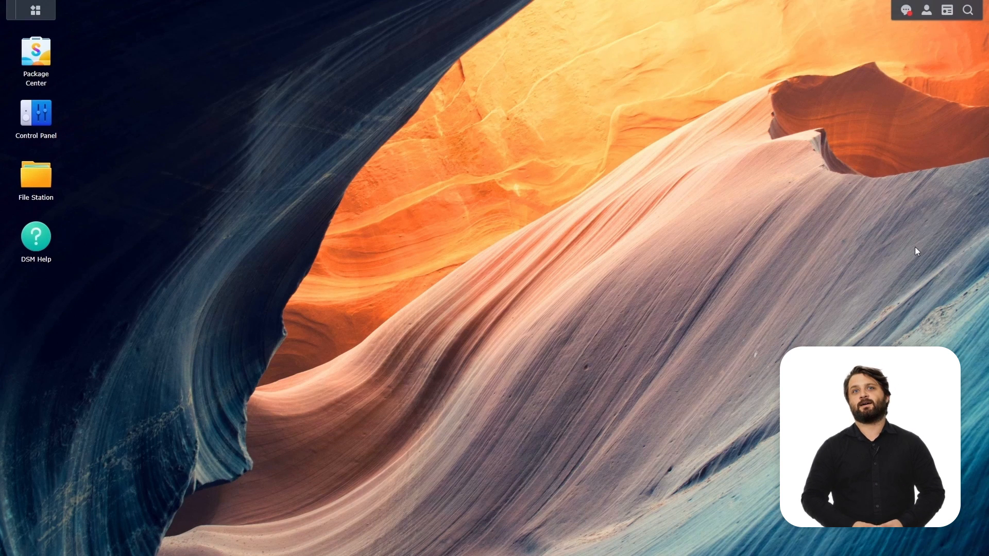
Set the SMB transfer log to record Create, Write, Read, Move and Permission change events, and accept the network service restart
left_click(54, 133)
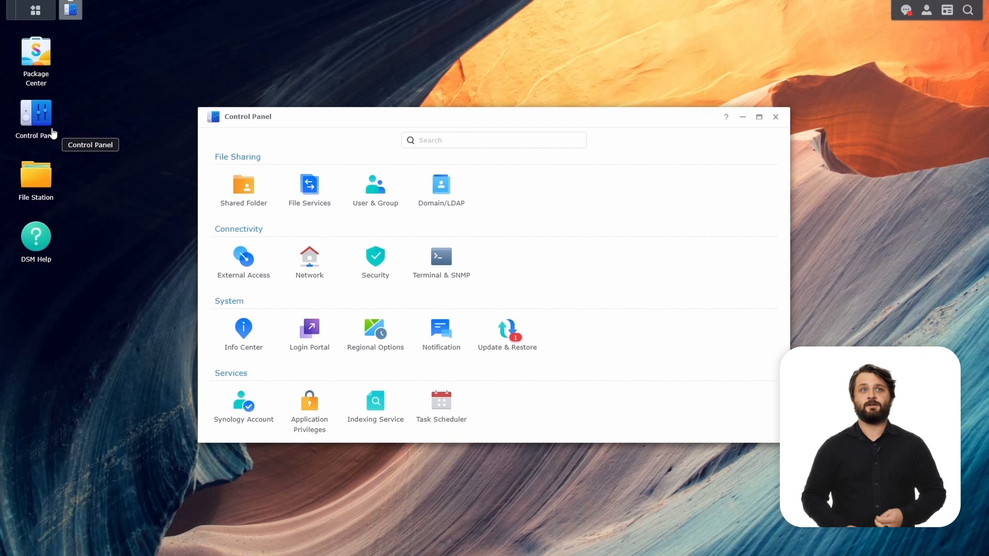
left_click(302, 204)
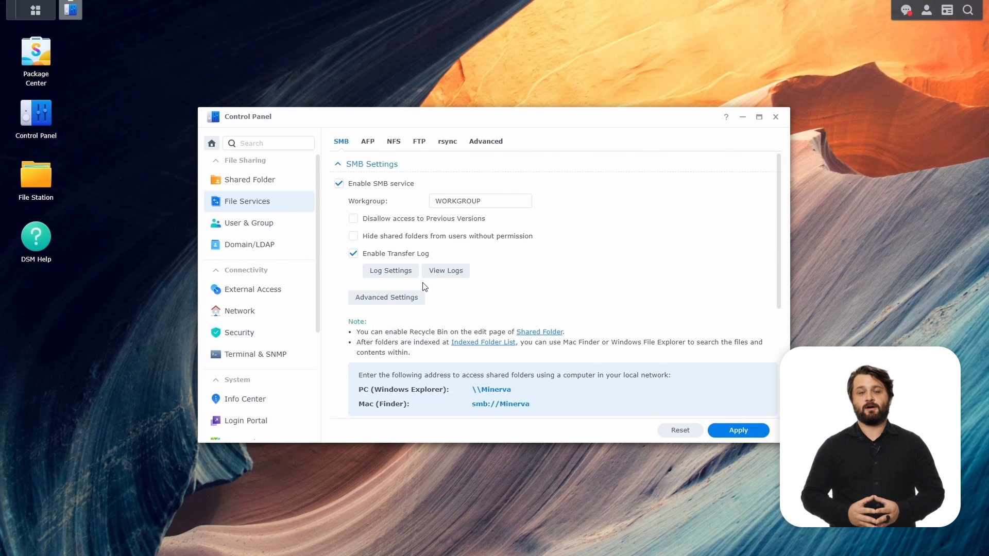
left_click(391, 277)
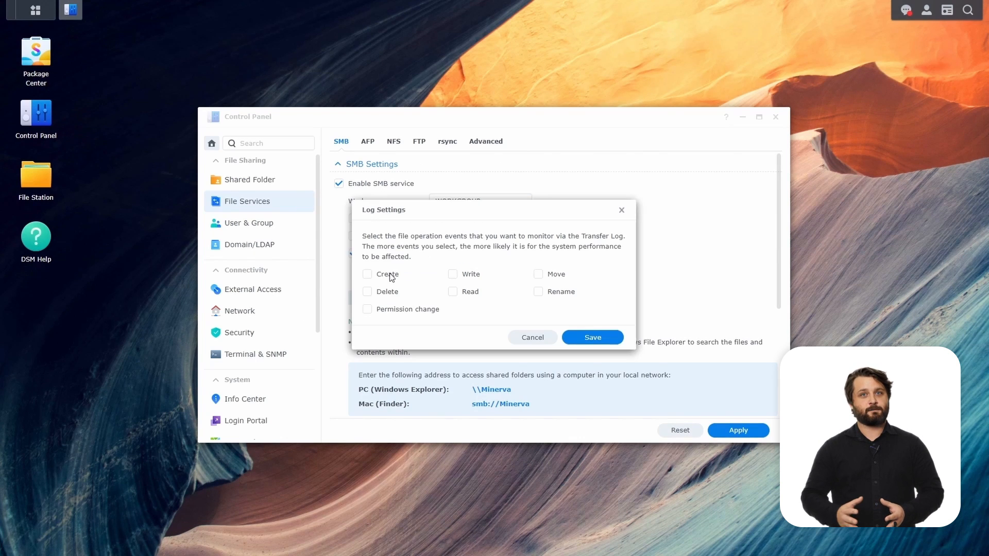
left_click(369, 275)
left_click(456, 274)
left_click(458, 292)
left_click(539, 275)
left_click(434, 312)
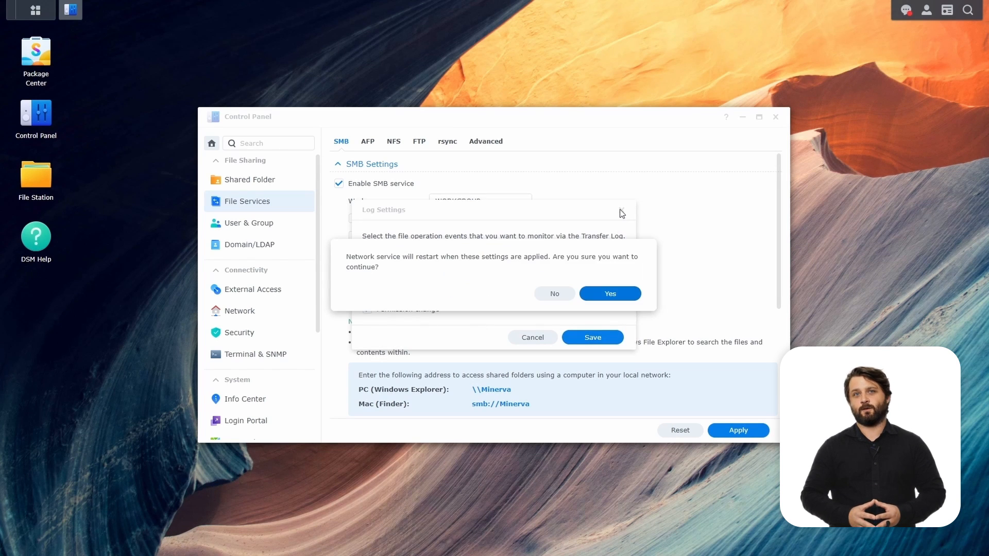
left_click(613, 297)
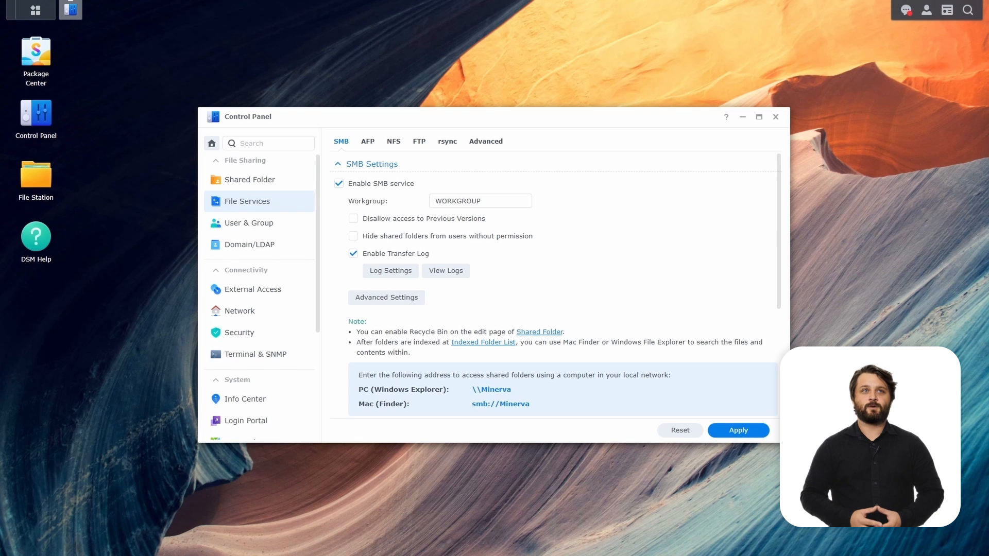
left_click(775, 117)
Enable the File Station log in File Station's general settings and save the change
left_click(18, 184)
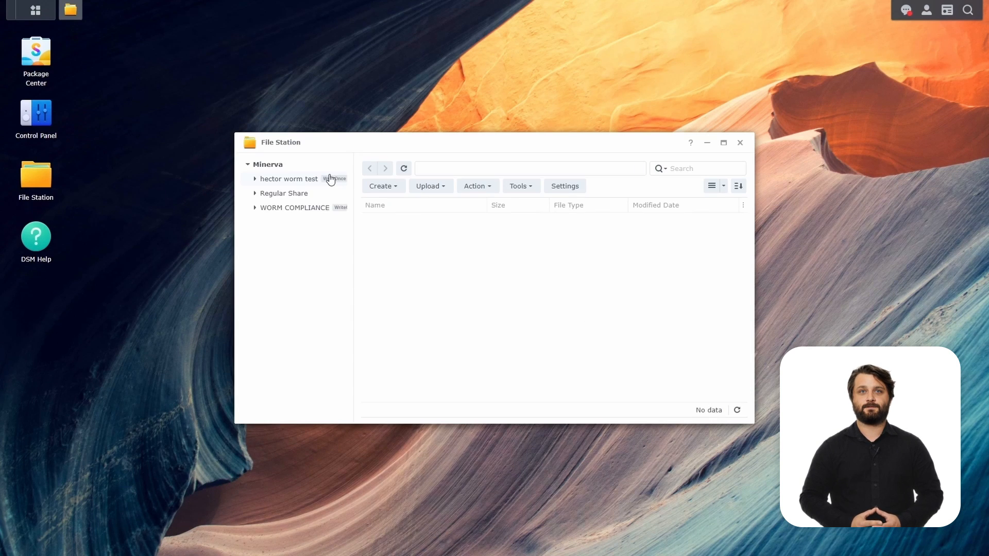
left_click(555, 194)
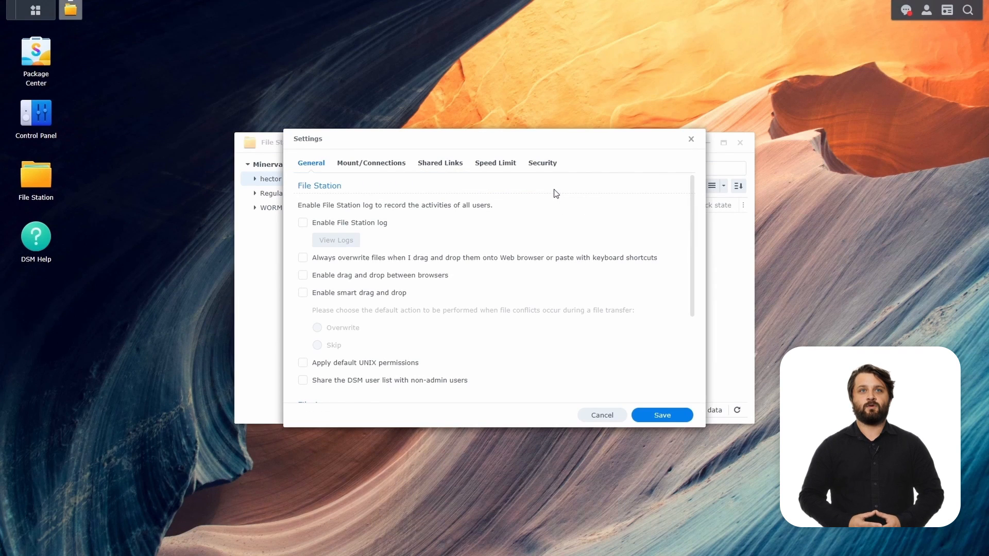
left_click(371, 220)
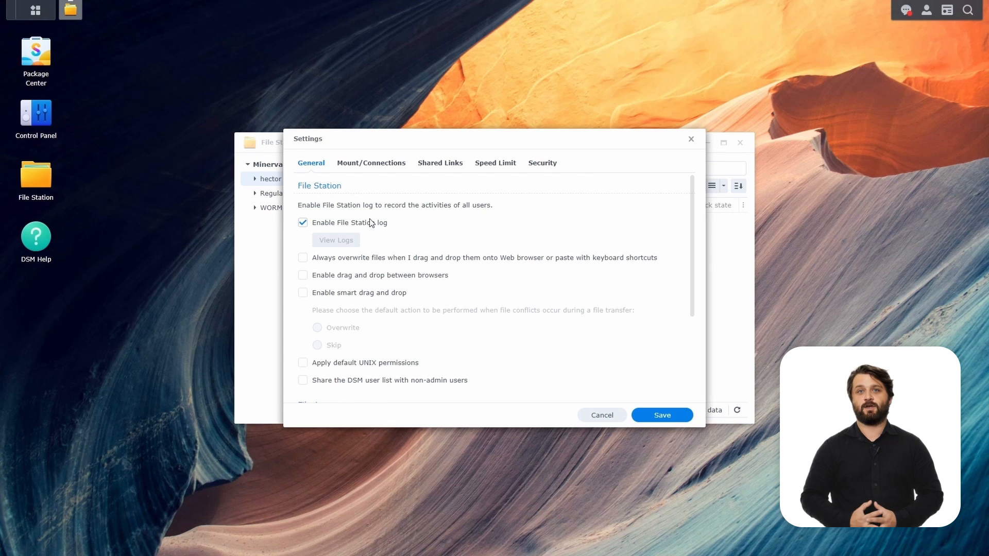
left_click(650, 412)
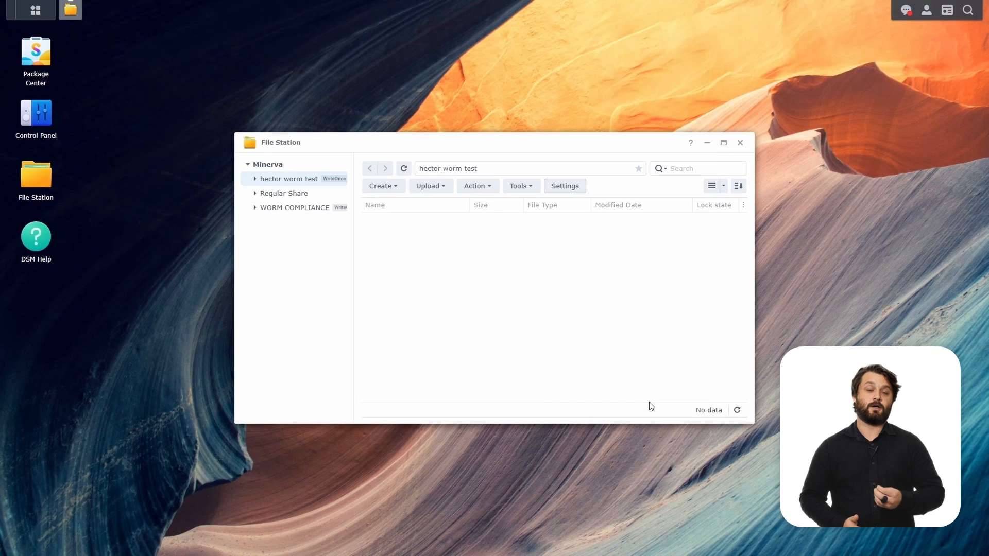
left_click(740, 143)
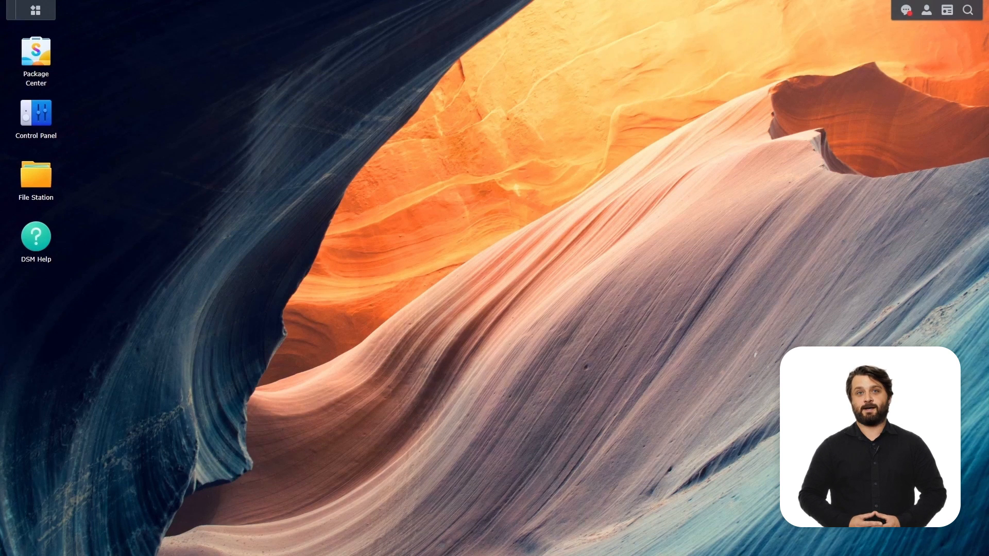
Force users to change their password after an administrator resets it, in the advanced User & Group settings
left_click(48, 127)
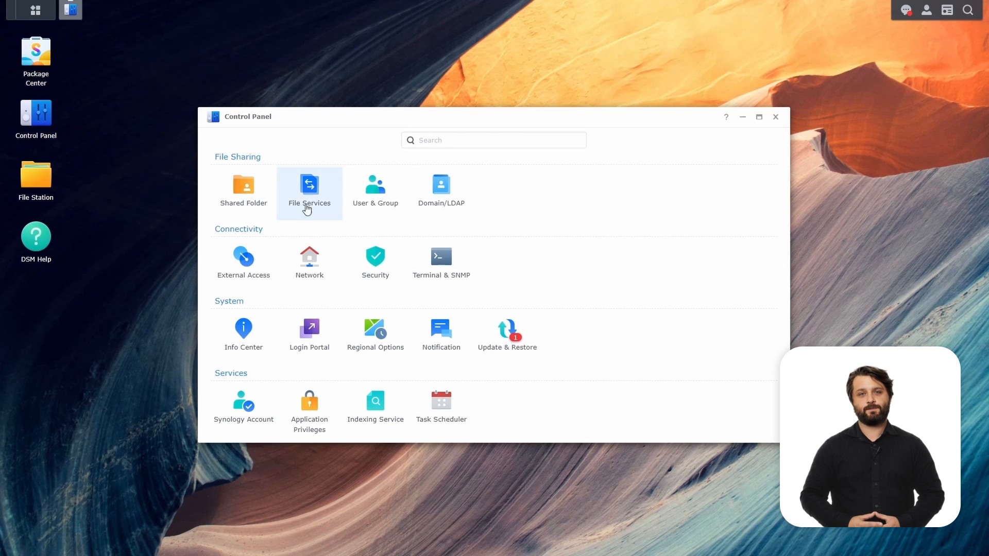
left_click(357, 199)
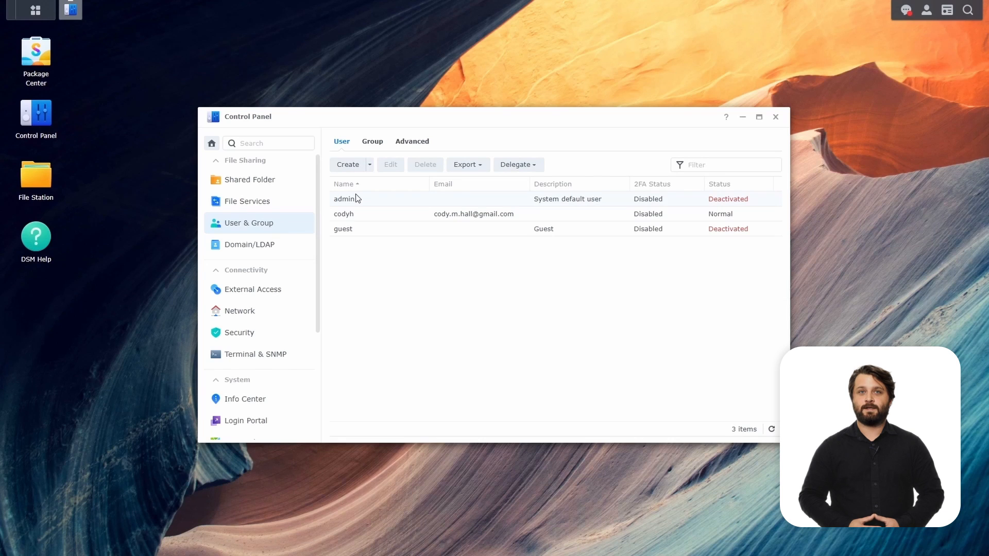
left_click(401, 144)
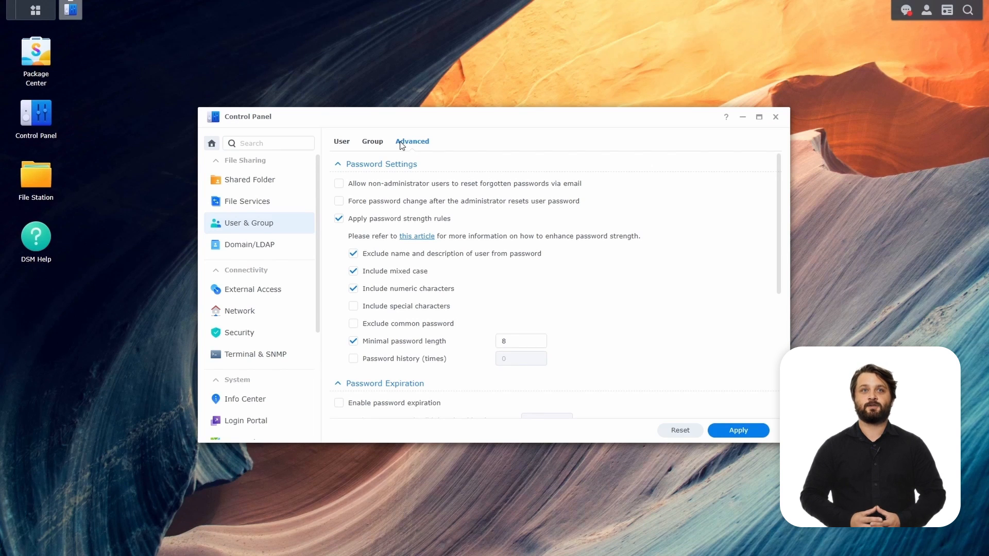
left_click(397, 202)
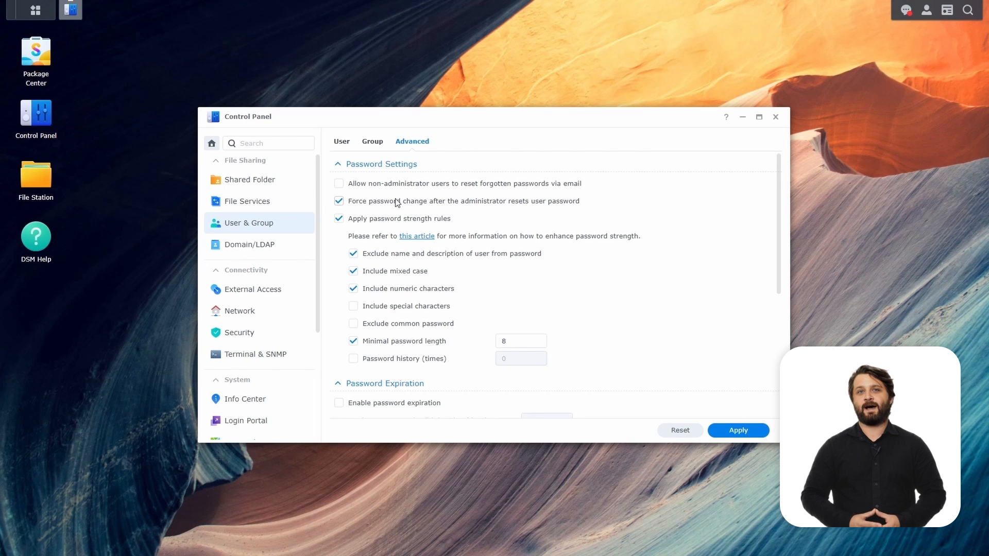
Extend the password strength rules with special characters, exclusion of common passwords and a password history of 5 times
scroll(397, 202, "down", 1)
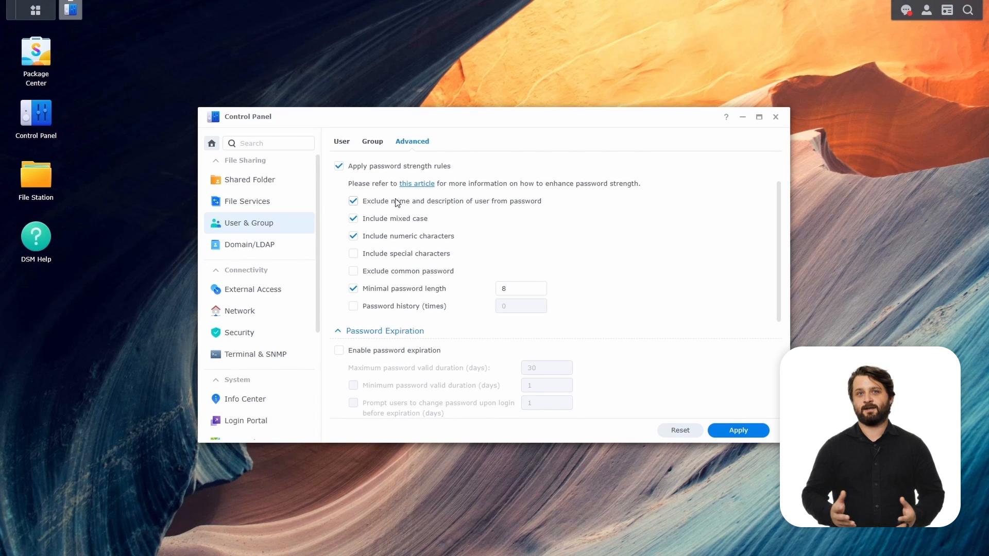
left_click(399, 256)
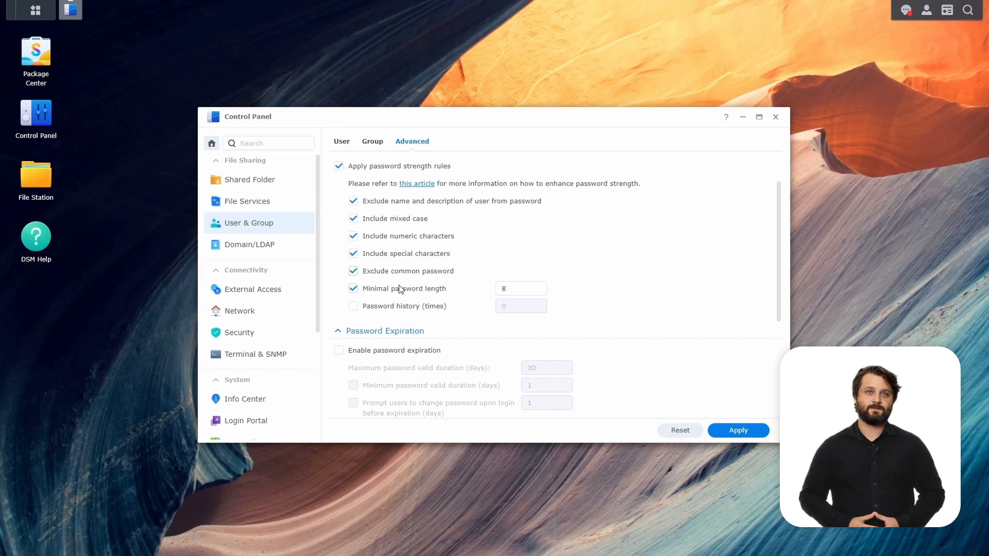
left_click(400, 306)
double_click(513, 304)
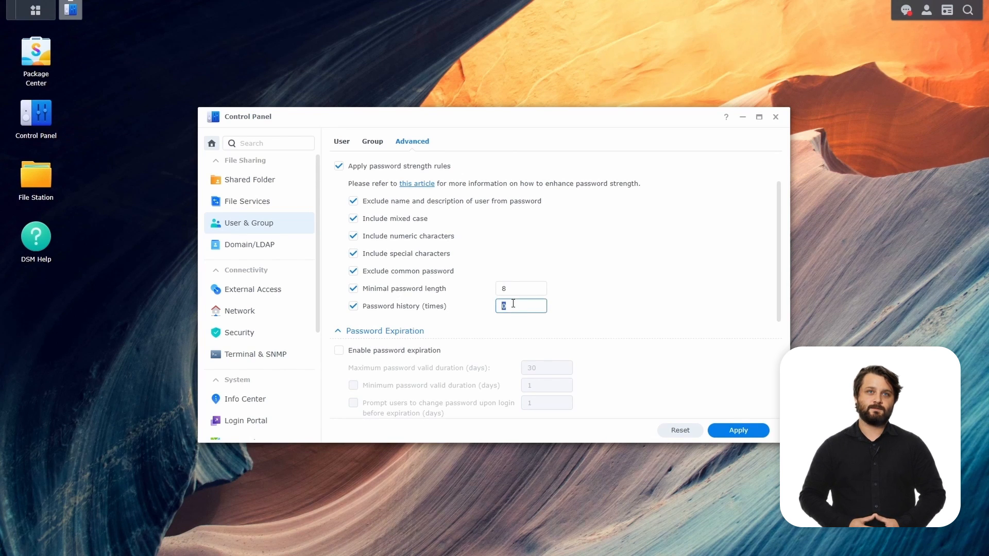
type("5")
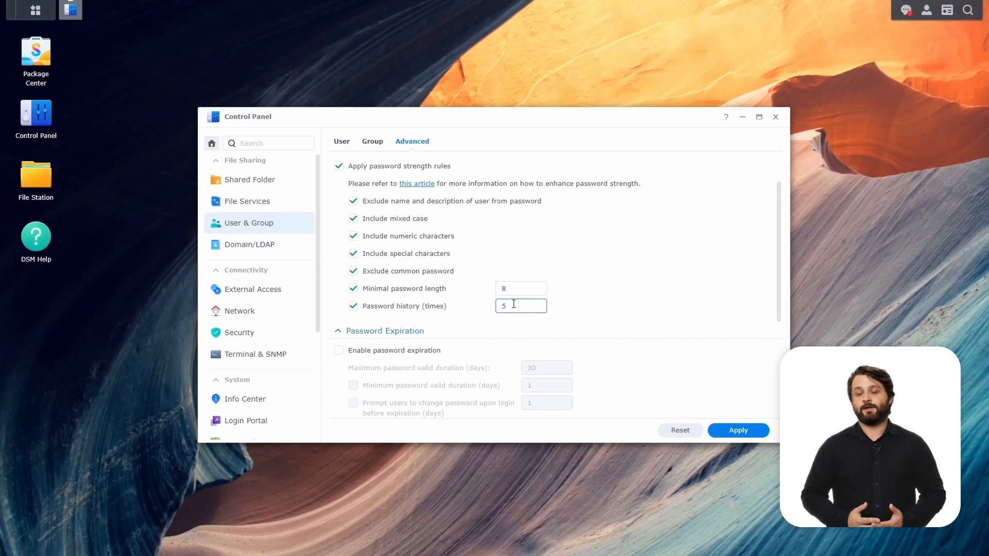
Enable password expiration with no always-valid exemption for the listed account, a 1-day minimum valid duration and a login prompt 1 day before expiration
scroll(514, 304, "down", 2)
scroll(513, 304, "down", 1)
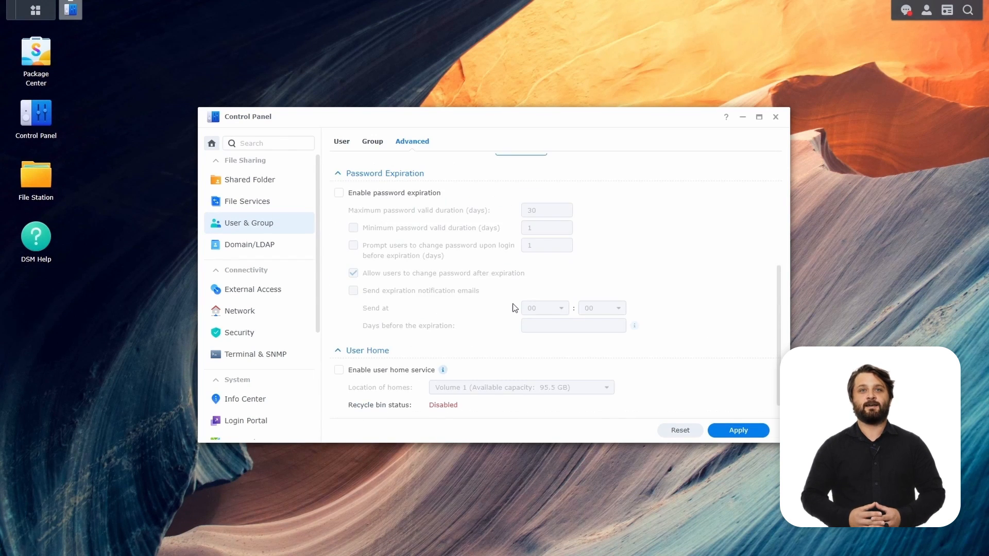
left_click(426, 196)
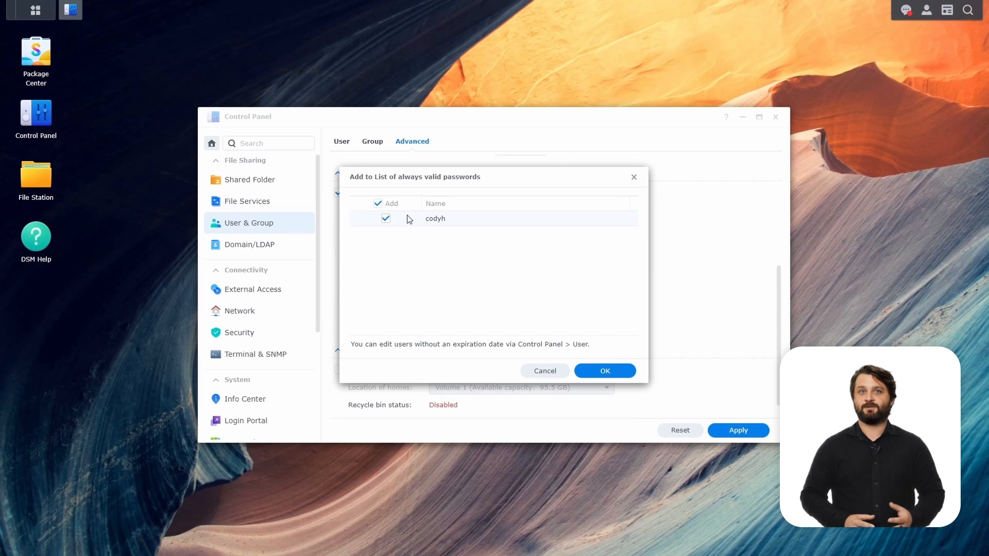
left_click(386, 219)
left_click(586, 370)
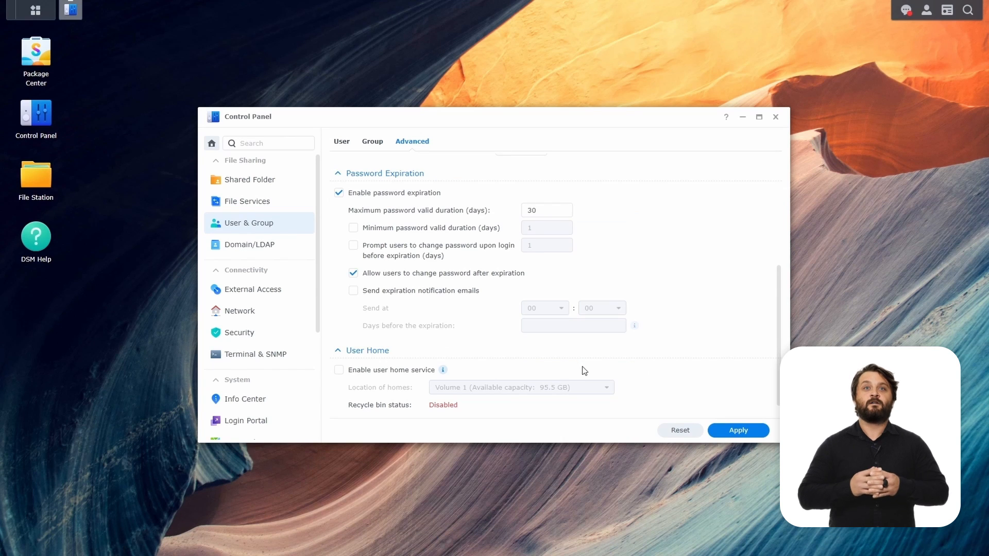
left_click(486, 231)
left_click(484, 253)
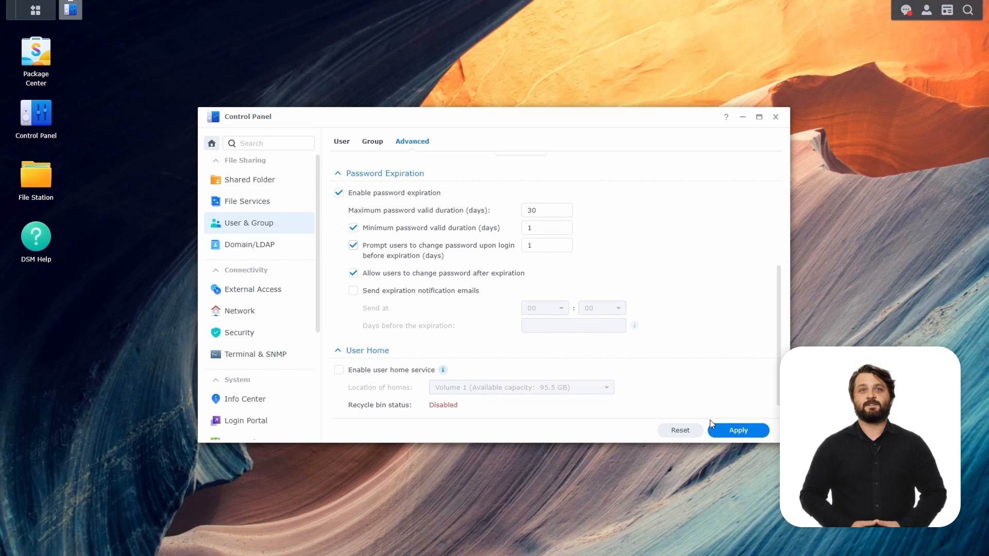
Apply the password settings and force all users to change their password at the next logon
left_click(729, 433)
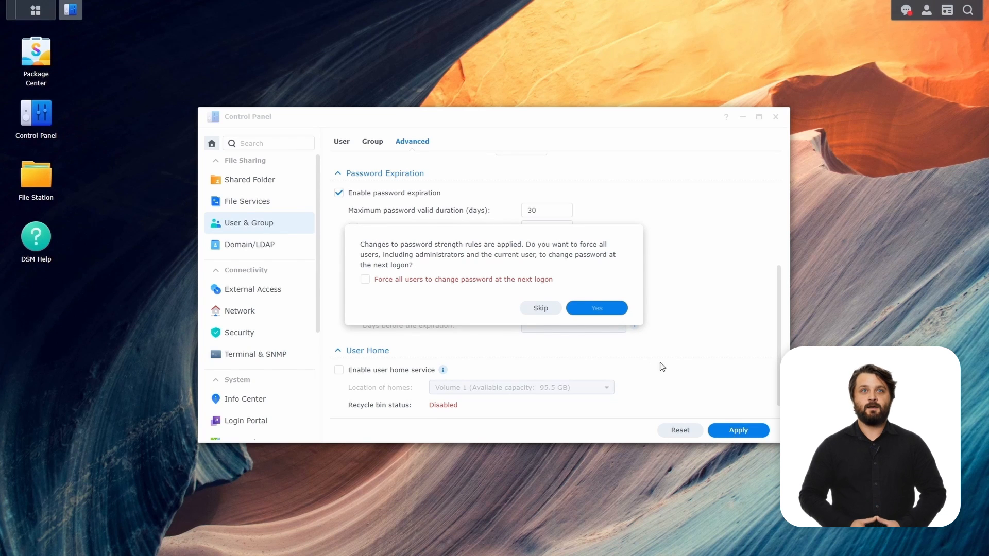
left_click(526, 280)
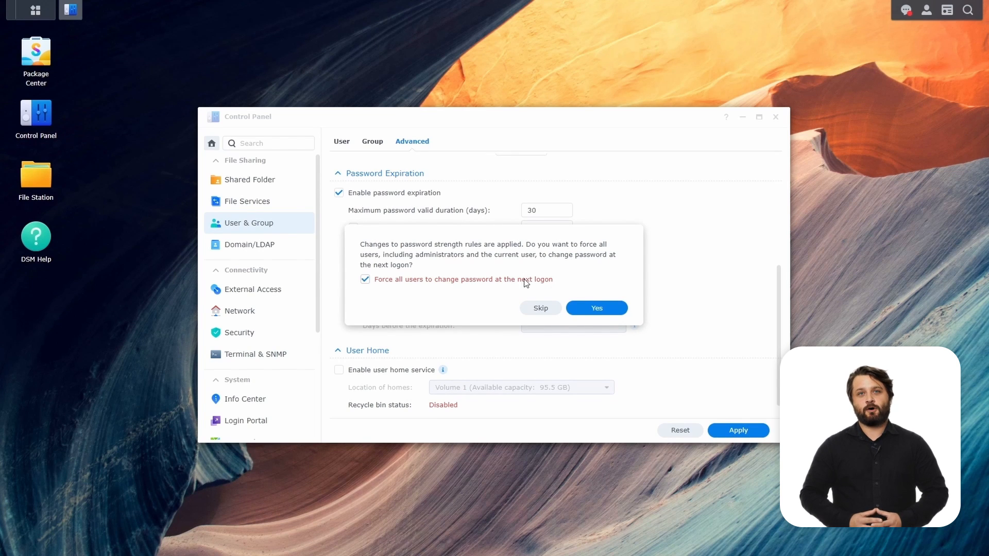
left_click(582, 313)
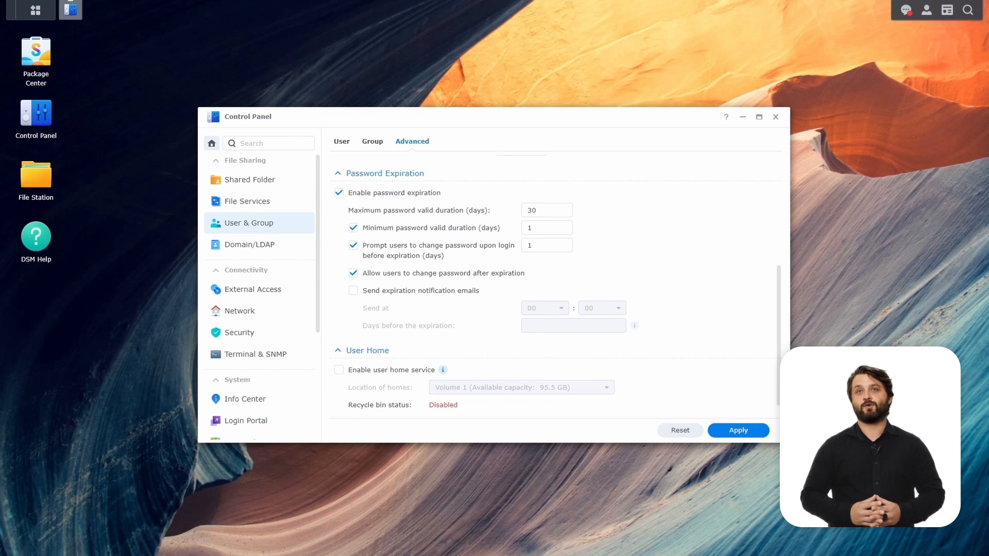
left_click(775, 117)
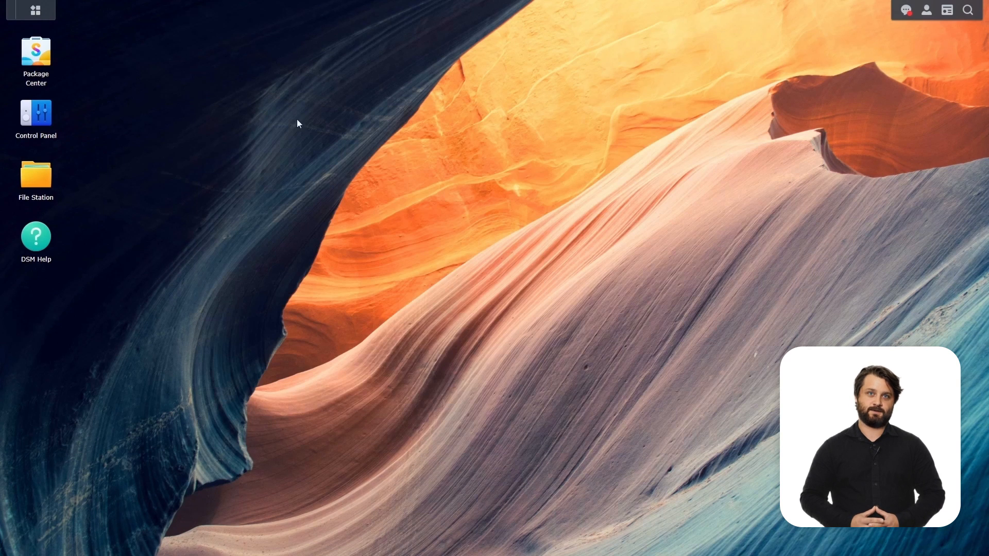
Create a scheduled full scan in Antivirus Essential that runs daily at 00:00
left_click(46, 18)
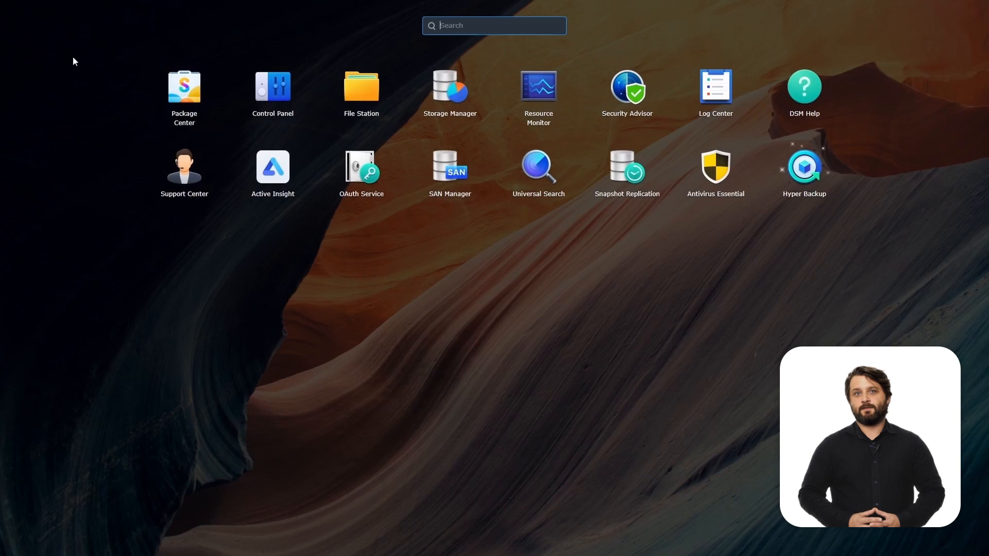
left_click(736, 191)
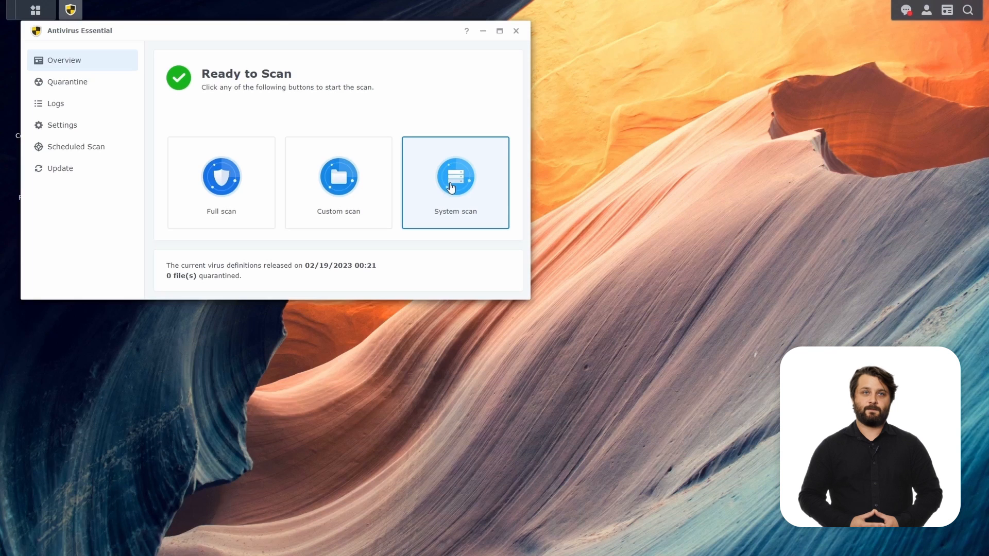
left_click(109, 148)
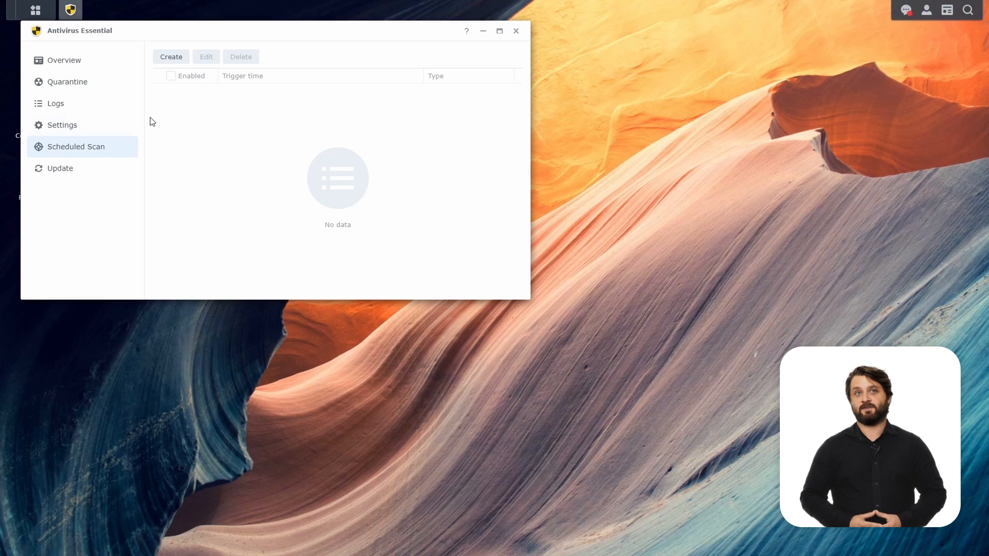
left_click(170, 58)
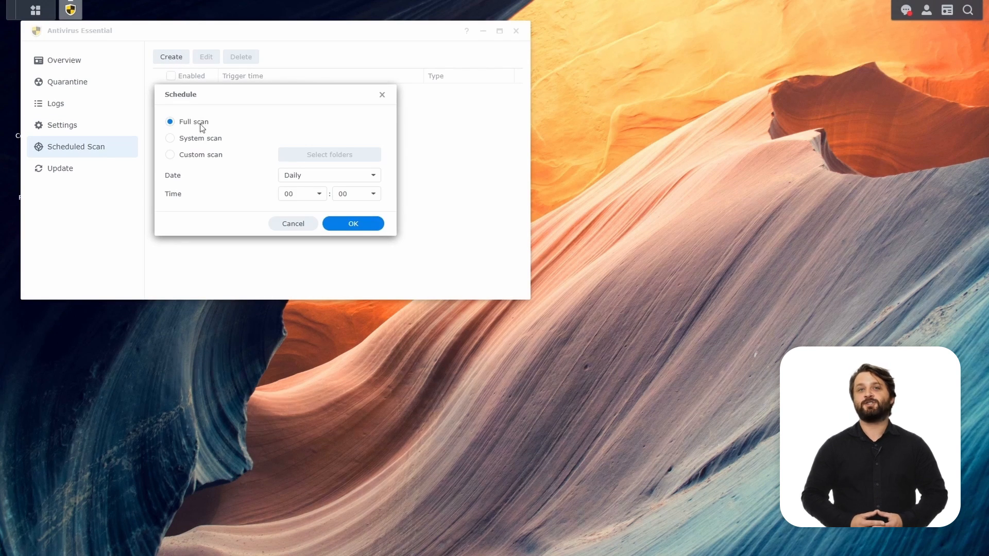
left_click(292, 176)
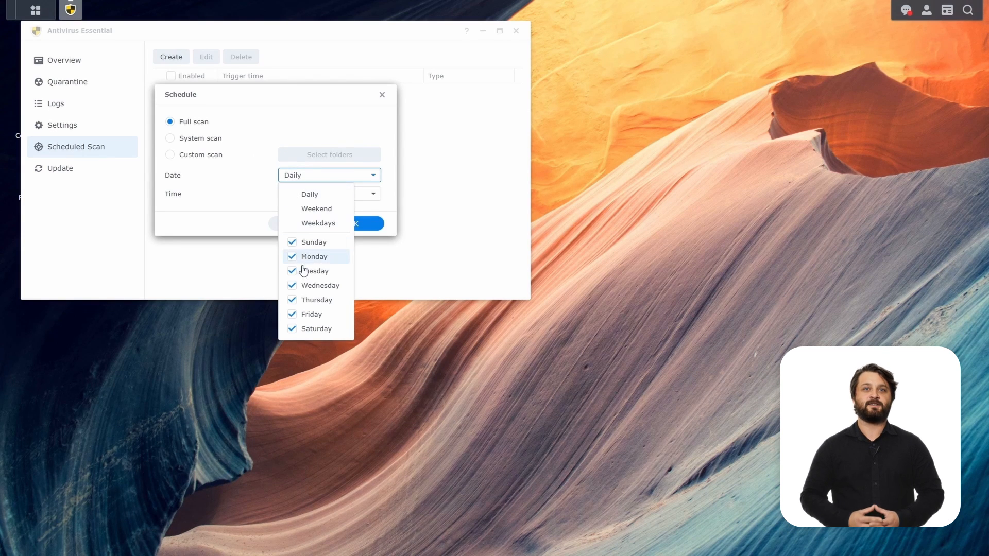
left_click(264, 193)
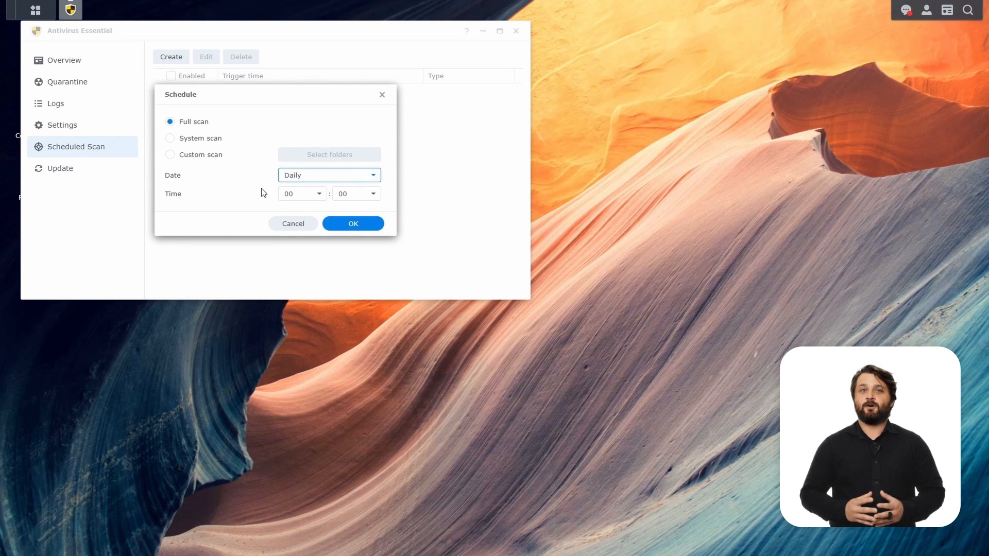
left_click(338, 225)
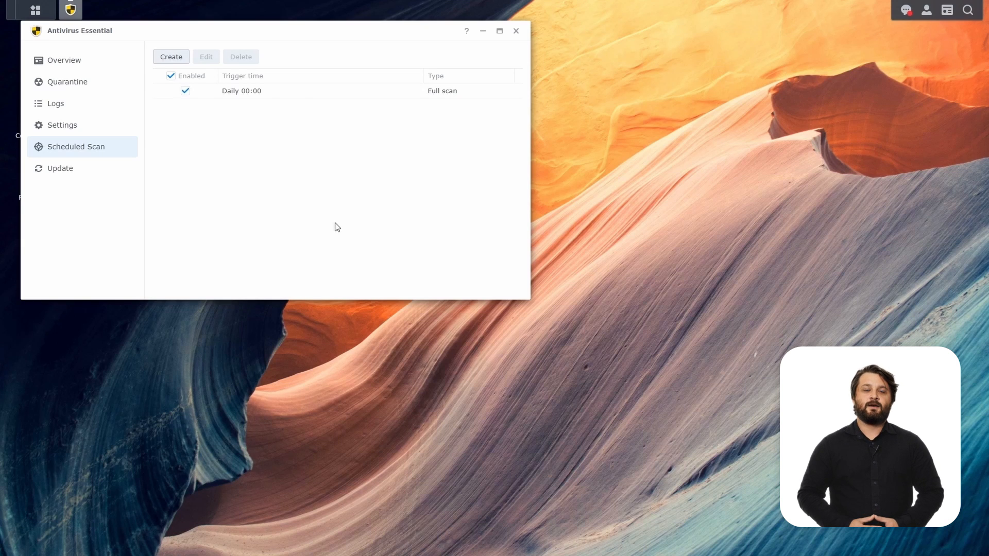
left_click(515, 31)
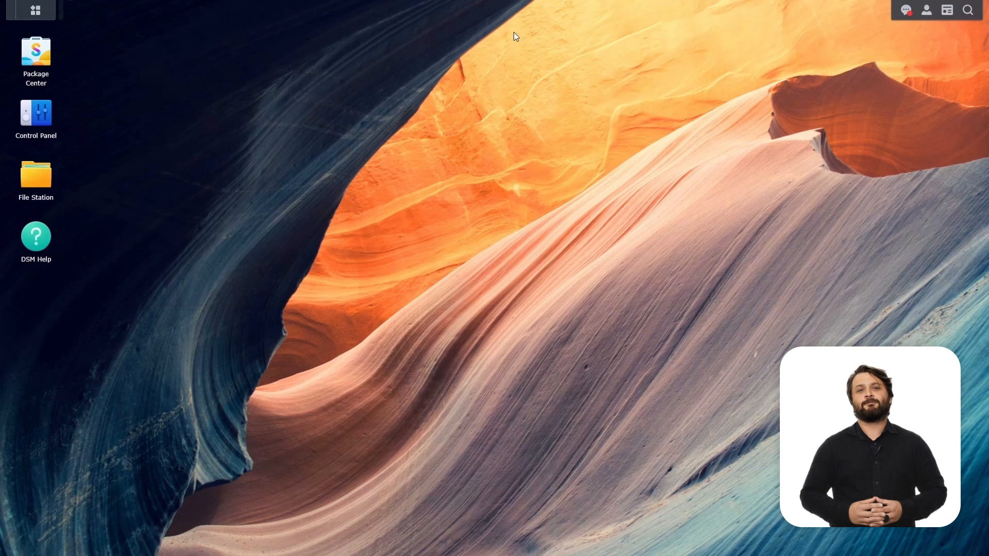
Run a Security Advisor scan with the work and business baseline, and review the disabled domain server signing event in the System results
left_click(51, 13)
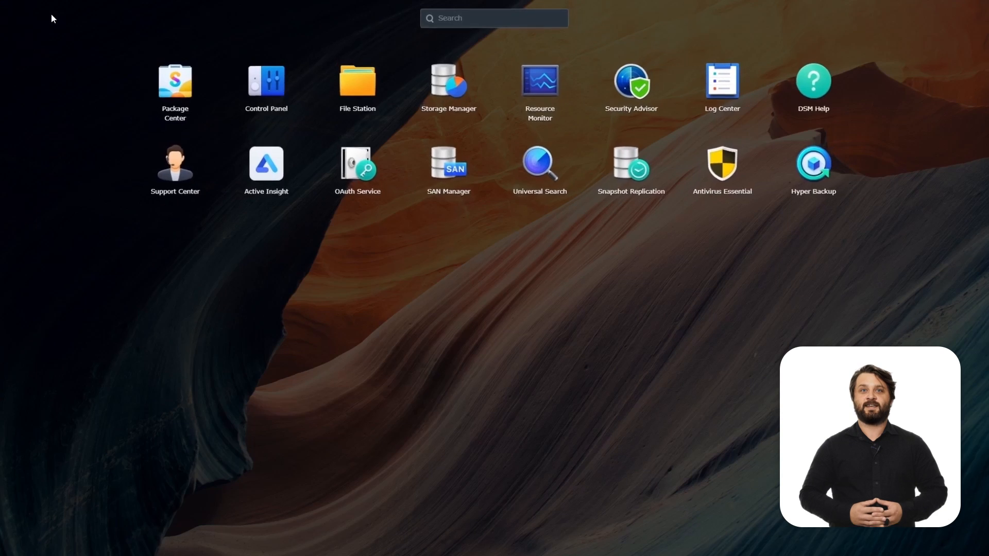
left_click(614, 94)
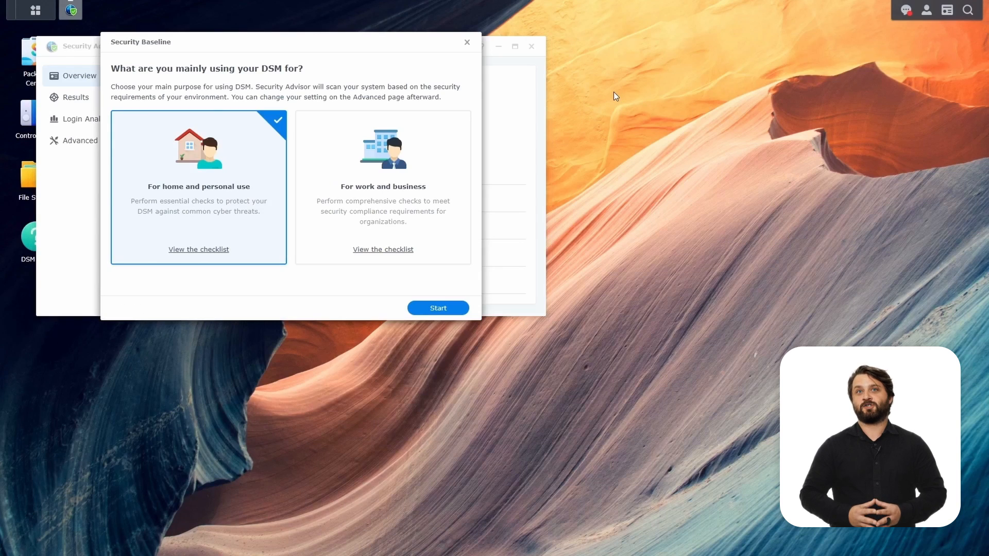
left_click(452, 203)
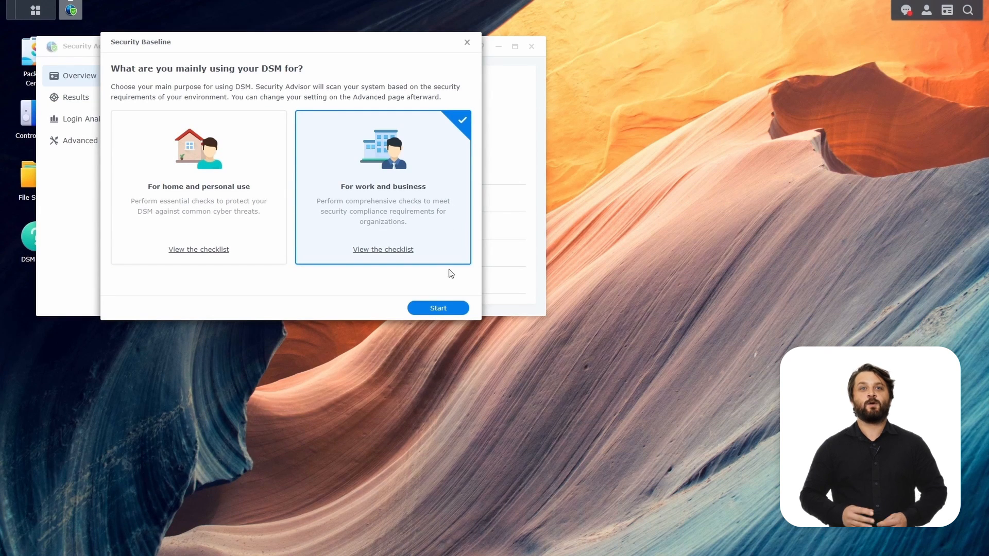
left_click(444, 306)
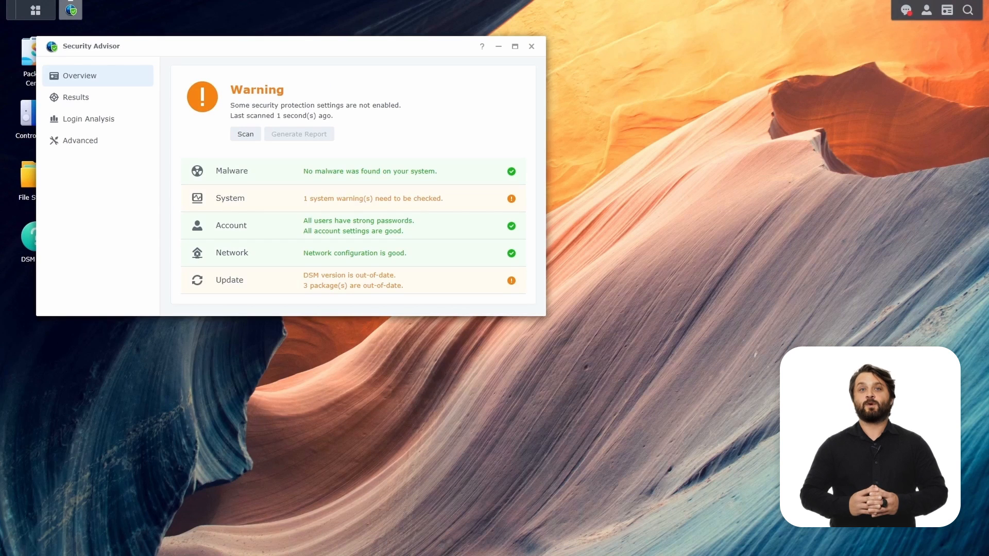
left_click(472, 201)
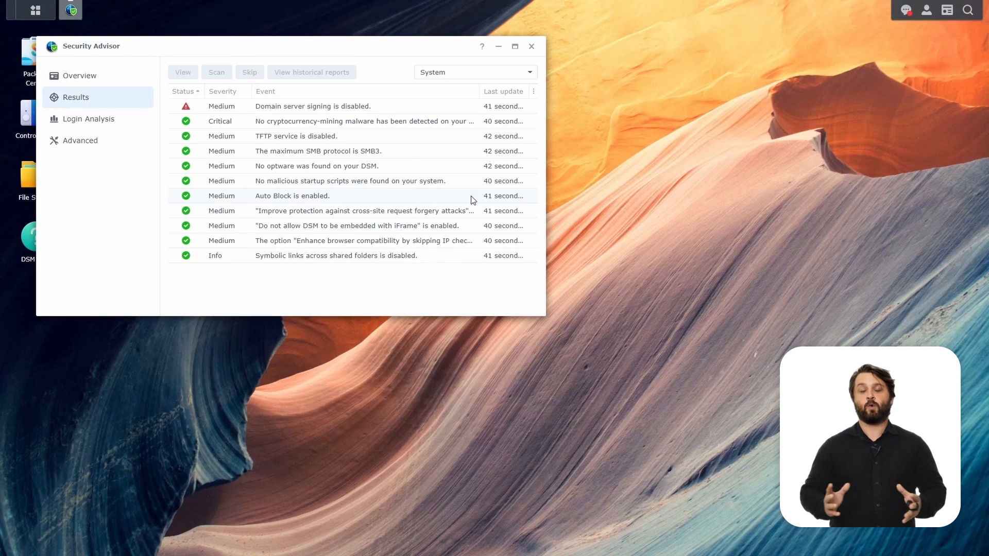
left_click(449, 103)
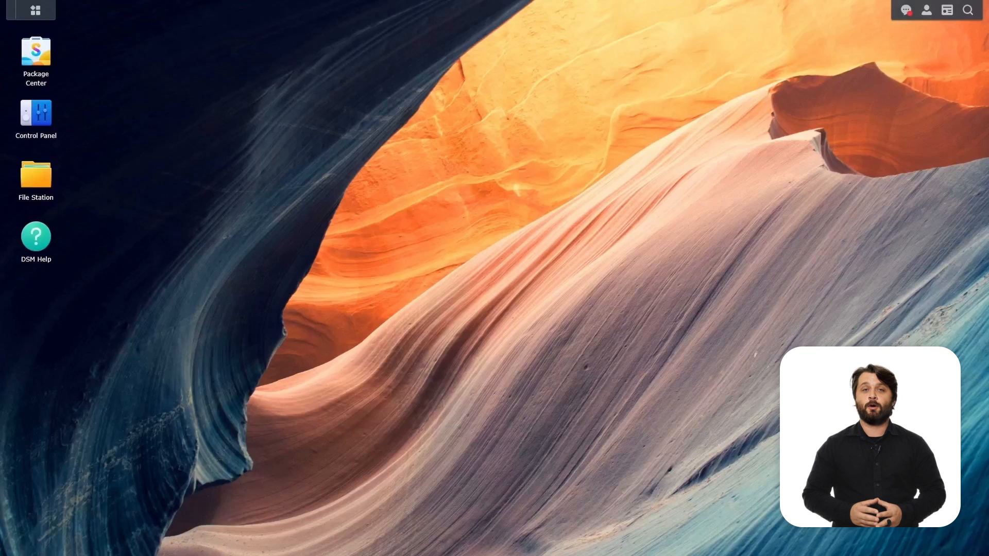
Enforce 2-factor authentication for all users in the account security settings and apply the change
left_click(54, 124)
left_click(407, 177)
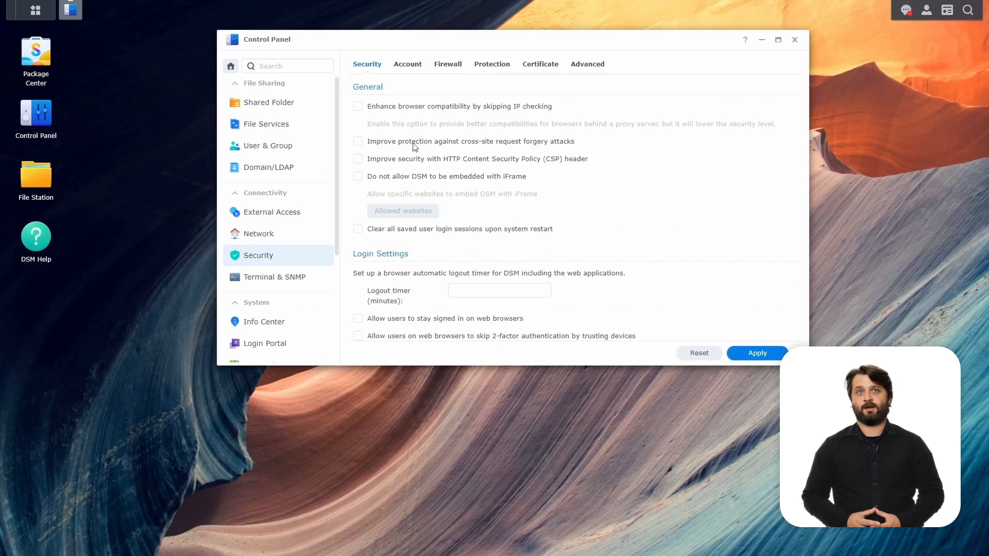
left_click(407, 71)
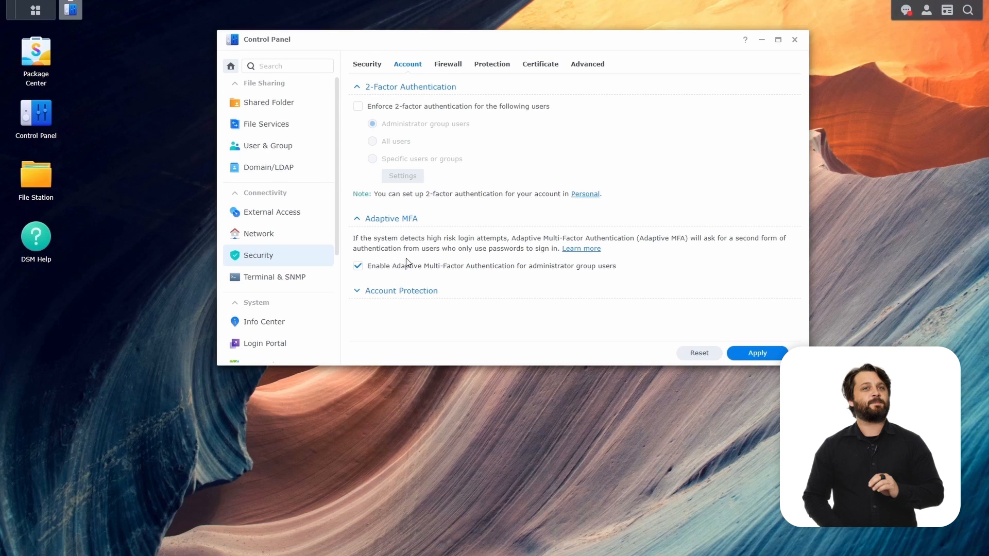
left_click(402, 106)
left_click(396, 145)
left_click(740, 355)
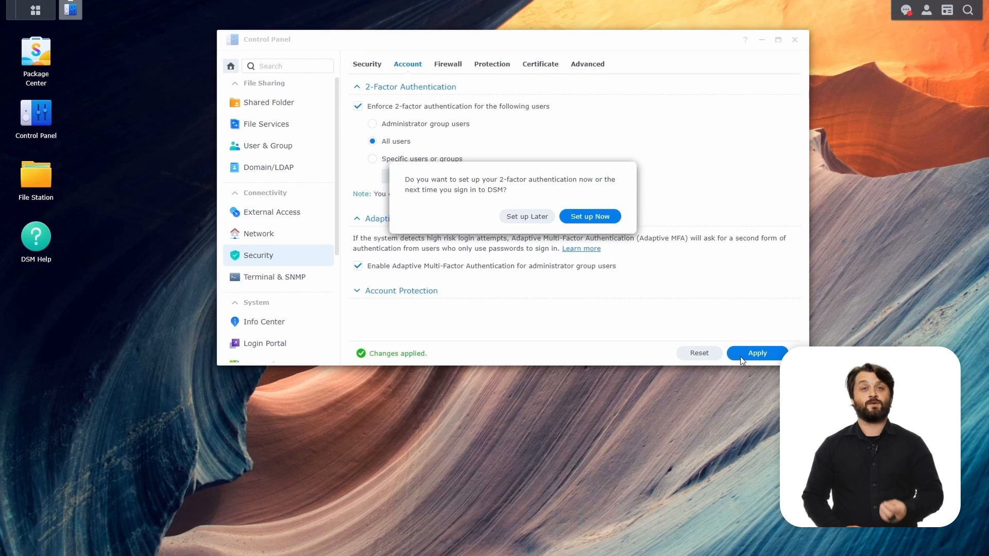
Set up 2-factor authentication immediately for the current account using the verification code (OTP) method, entering the app's code and keeping the backup email
left_click(596, 218)
left_click(515, 323)
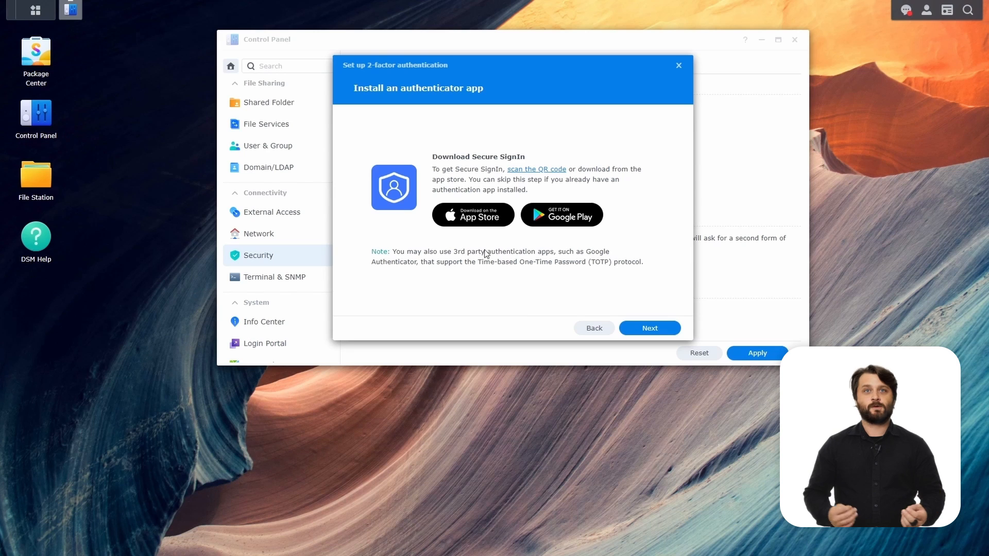
left_click(650, 324)
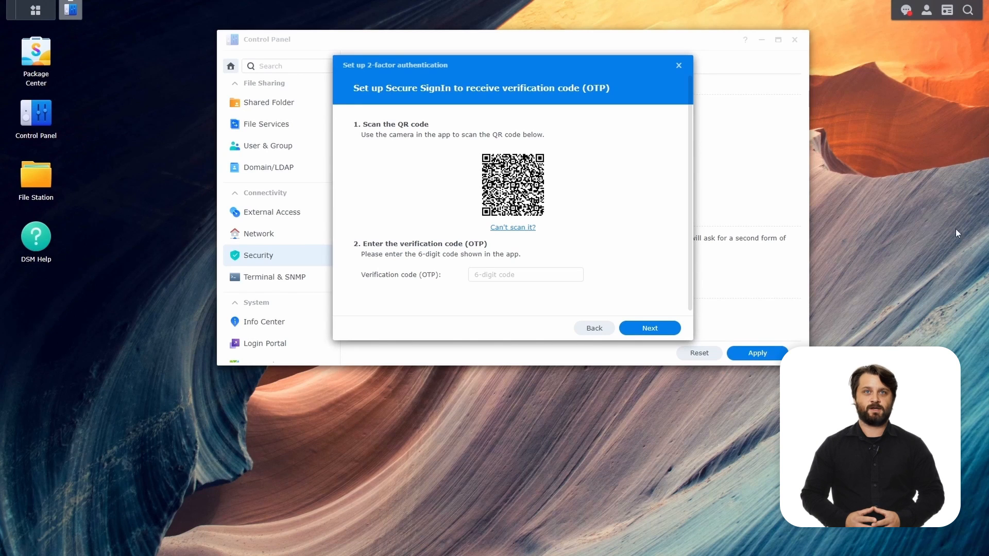
left_click(576, 278)
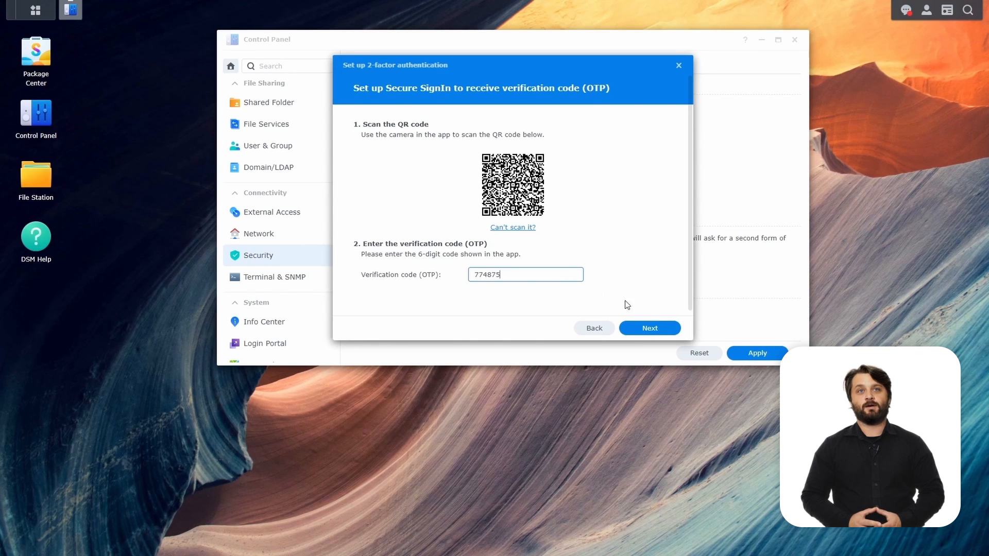
left_click(644, 328)
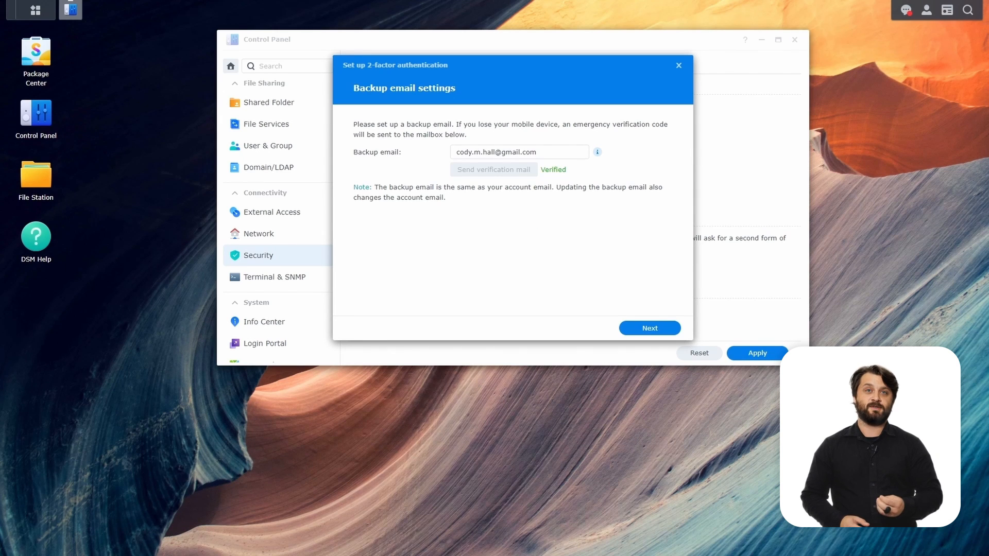
left_click(638, 328)
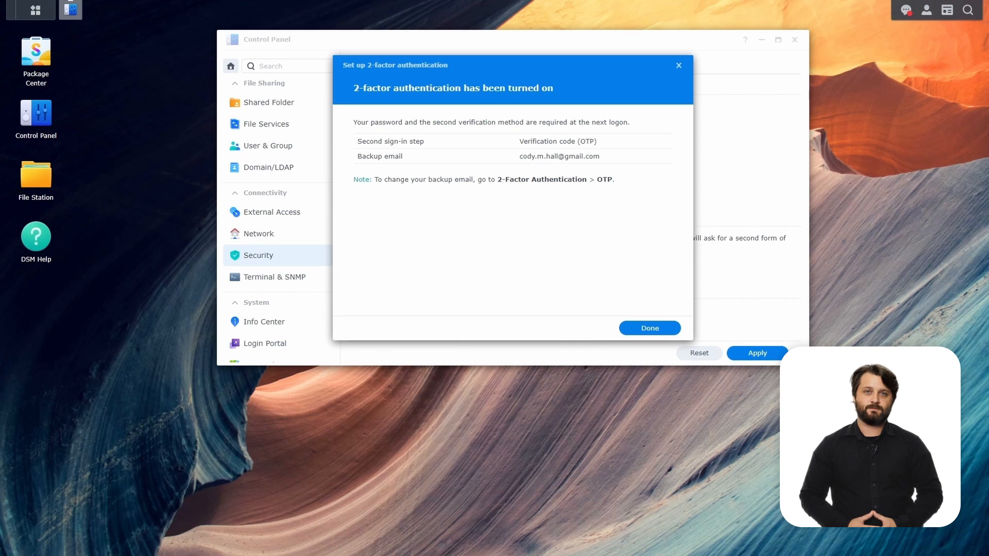
left_click(650, 328)
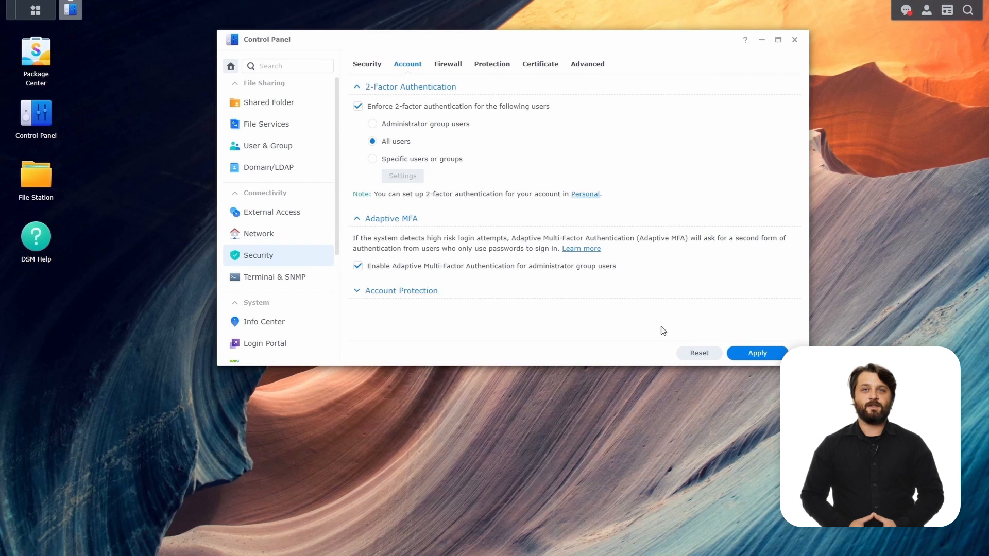
left_click(794, 40)
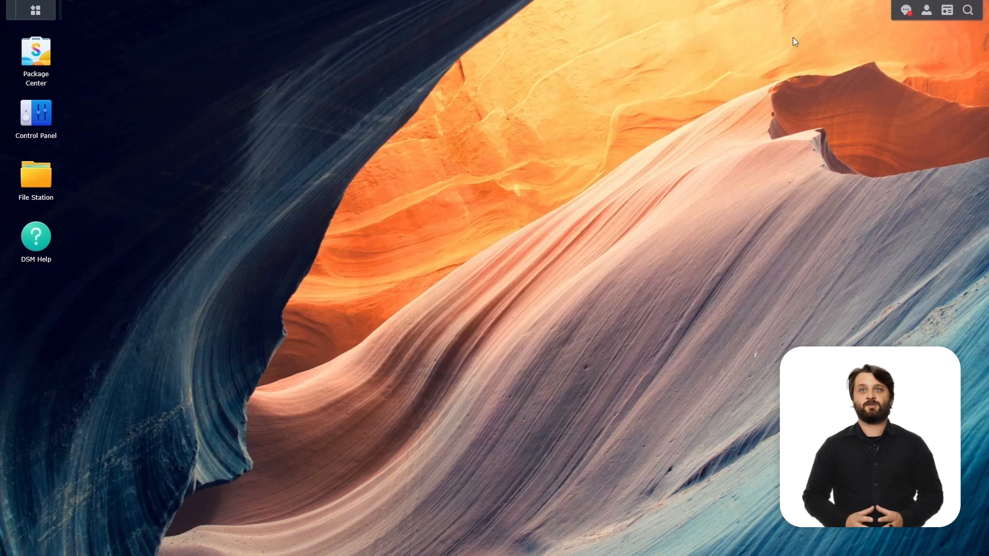
Open the personal account's 2-Factor Authentication settings, verify identity with the current password, and view the hardware security key devices
left_click(925, 15)
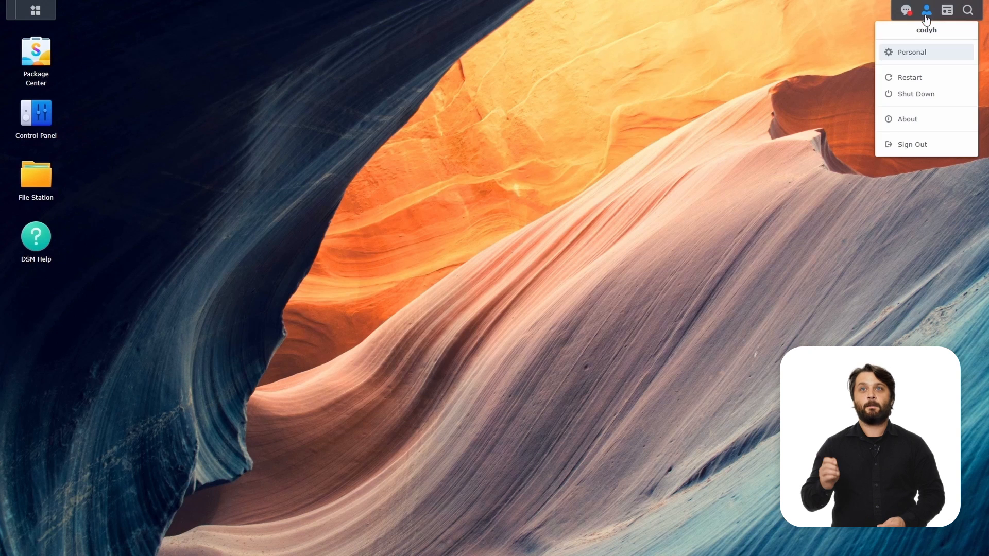
left_click(911, 52)
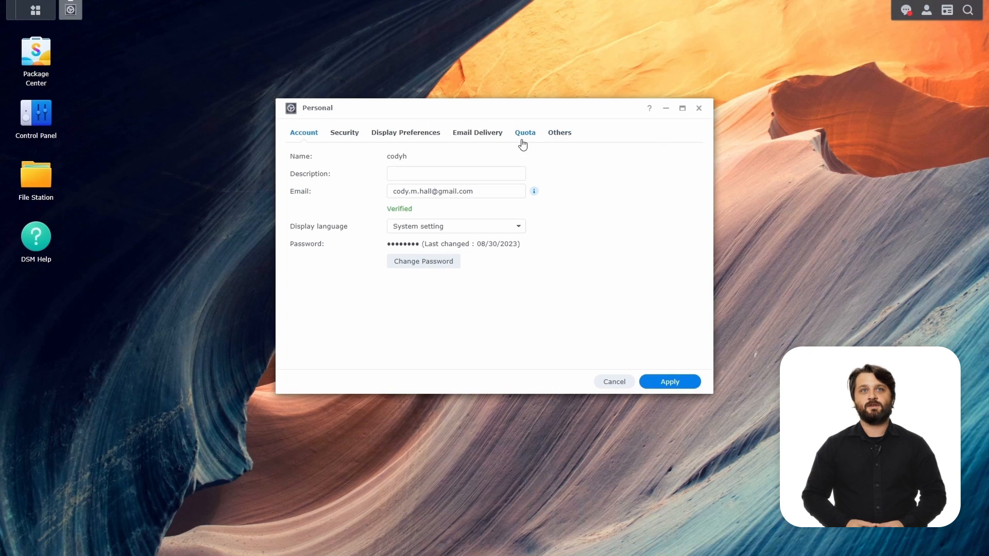
left_click(330, 137)
scroll(323, 299, "down", 1)
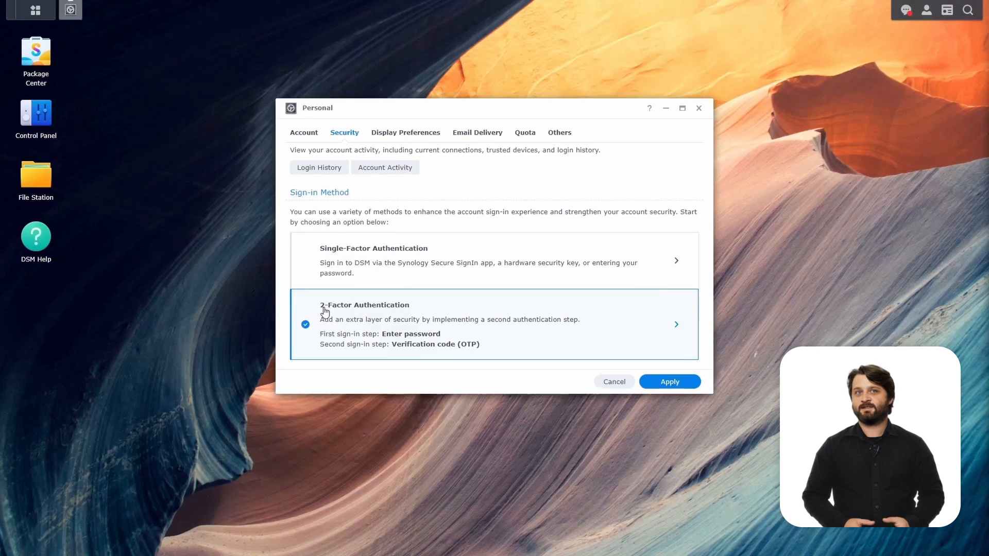
left_click(325, 311)
left_click(513, 259)
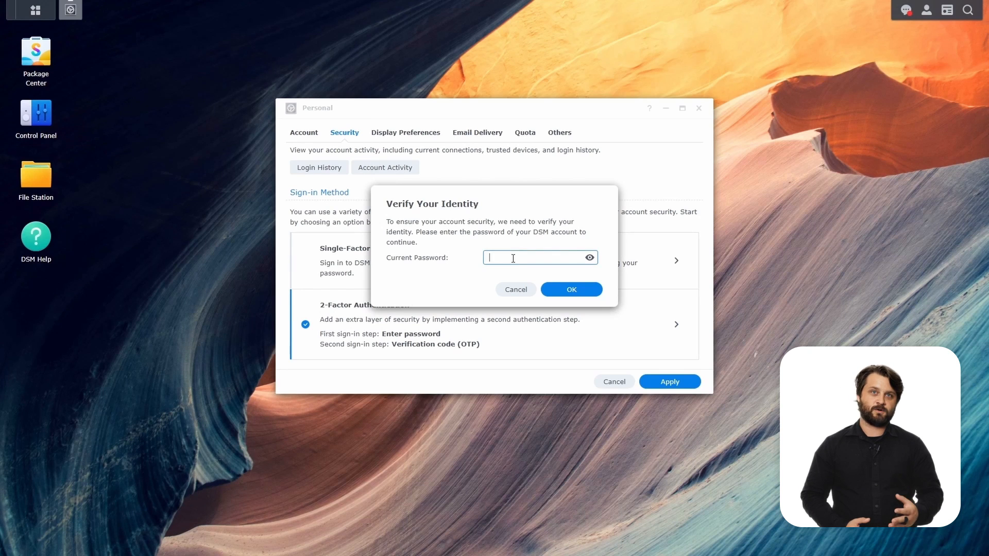
key("ctrl+v")
key("Return")
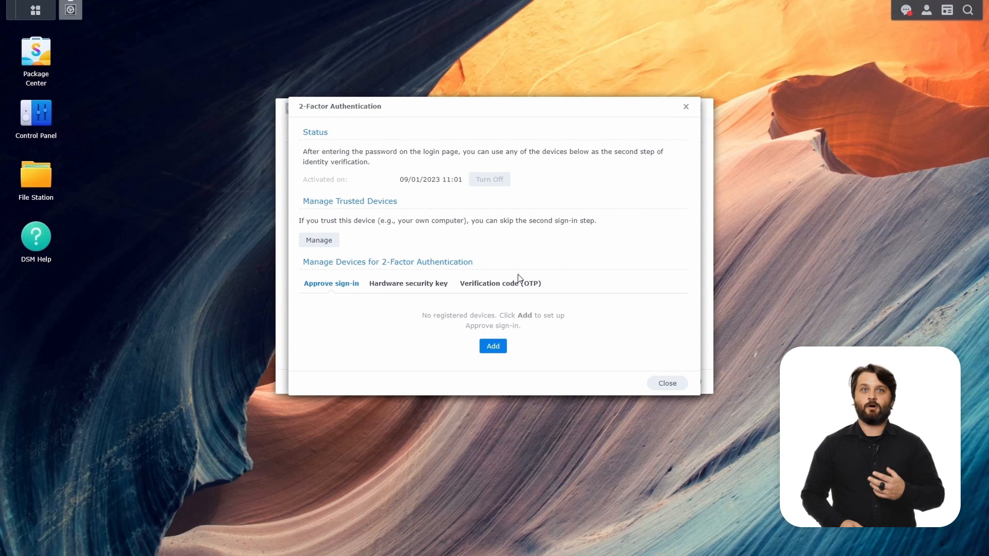
left_click(443, 286)
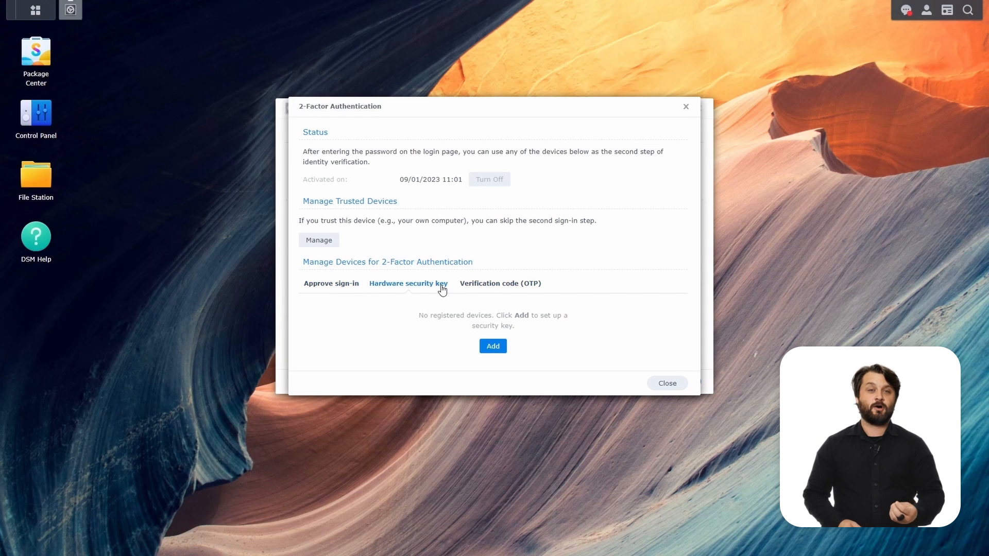